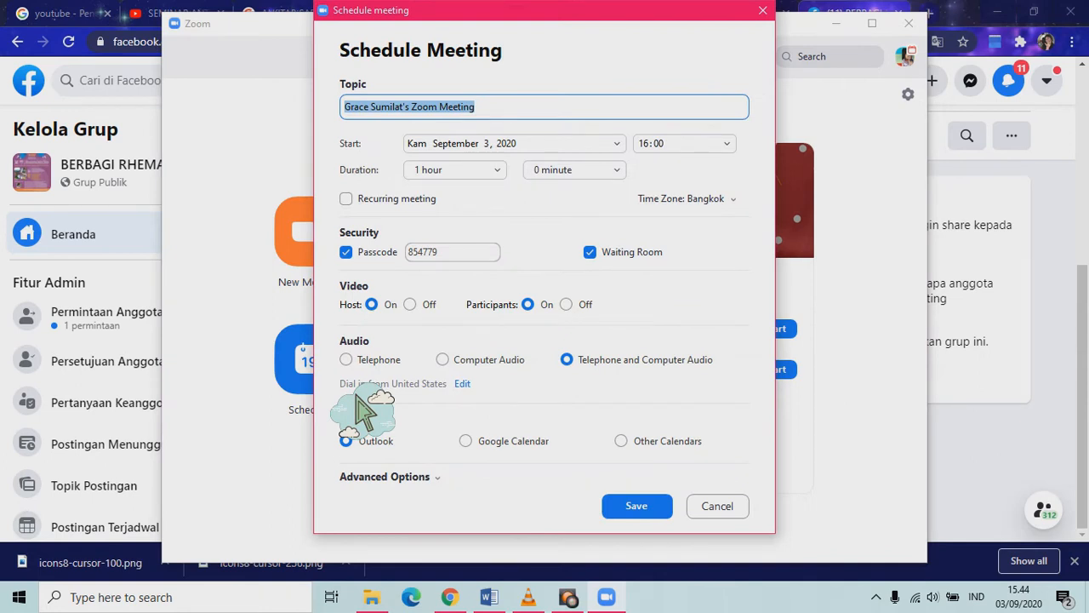
Enter 'TALK SHOW JCA BERSAMA LONDO JOWO KABEH' as the meeting topic.
text(TALK SHOW)
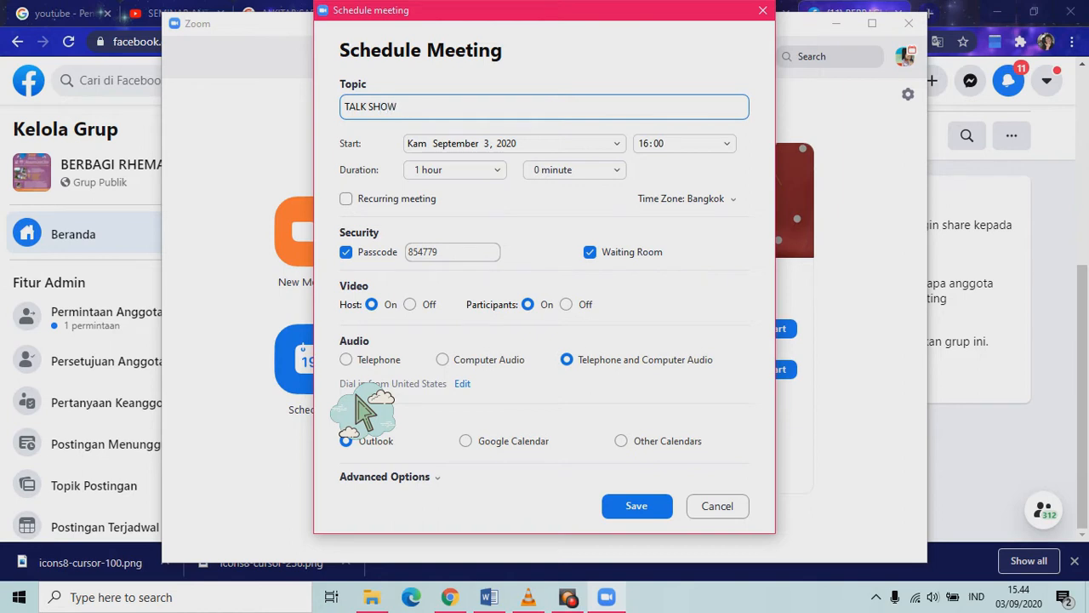
text( JCA BERSAMA LONDO JOWO KABEH)
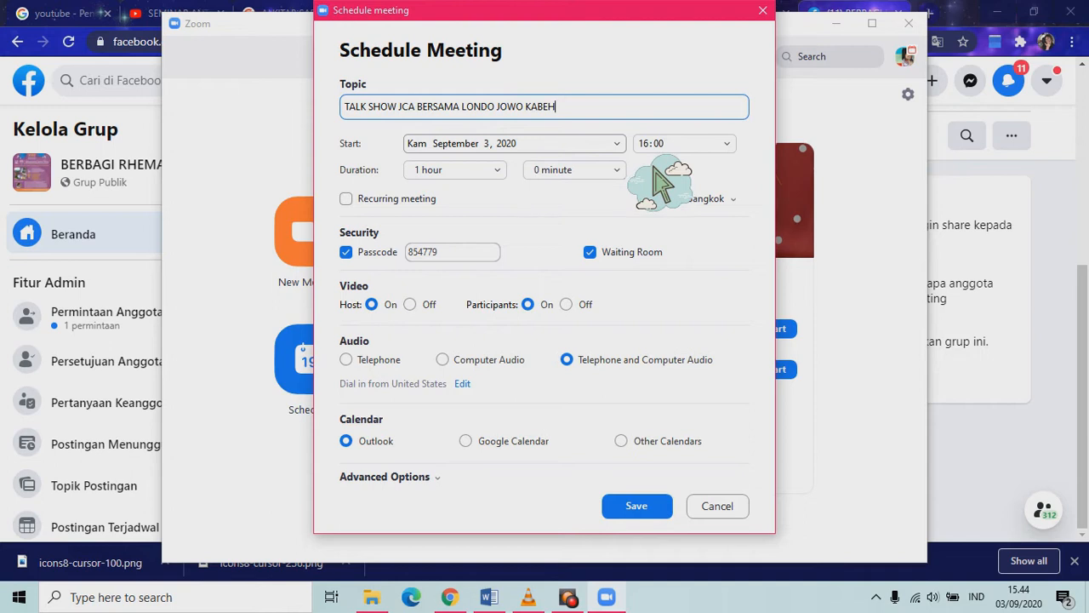
Set the meeting start to October 6, 2020 at 19:00.
click(618, 143)
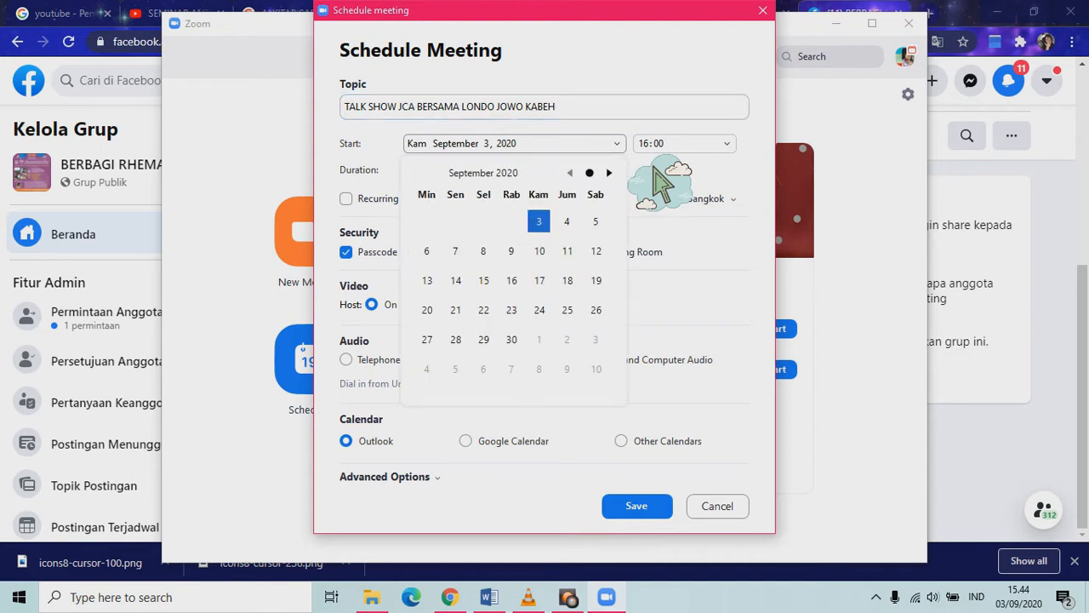
click(608, 172)
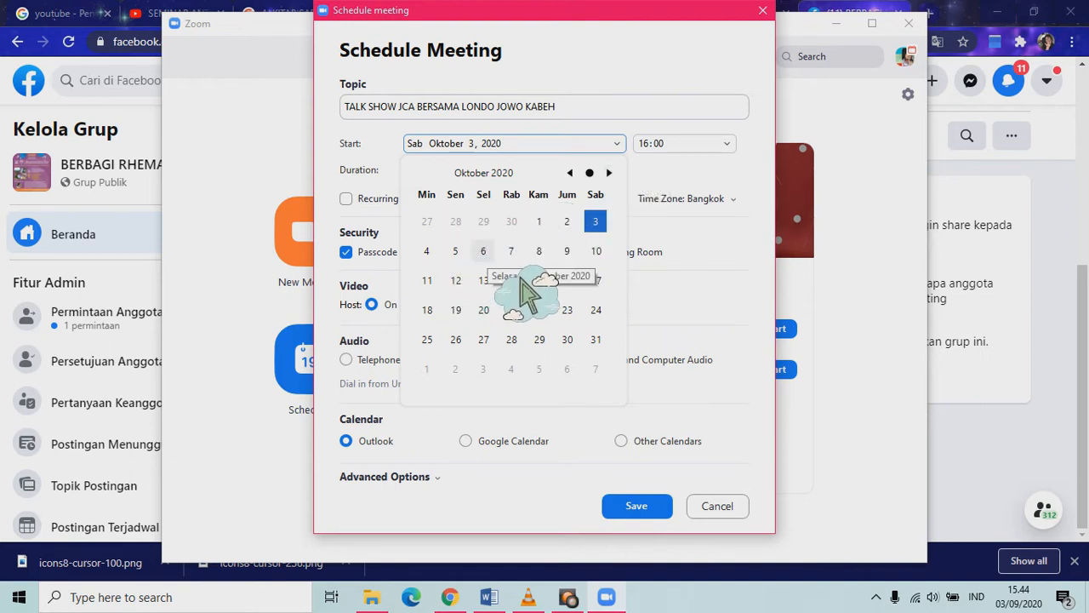
click(483, 251)
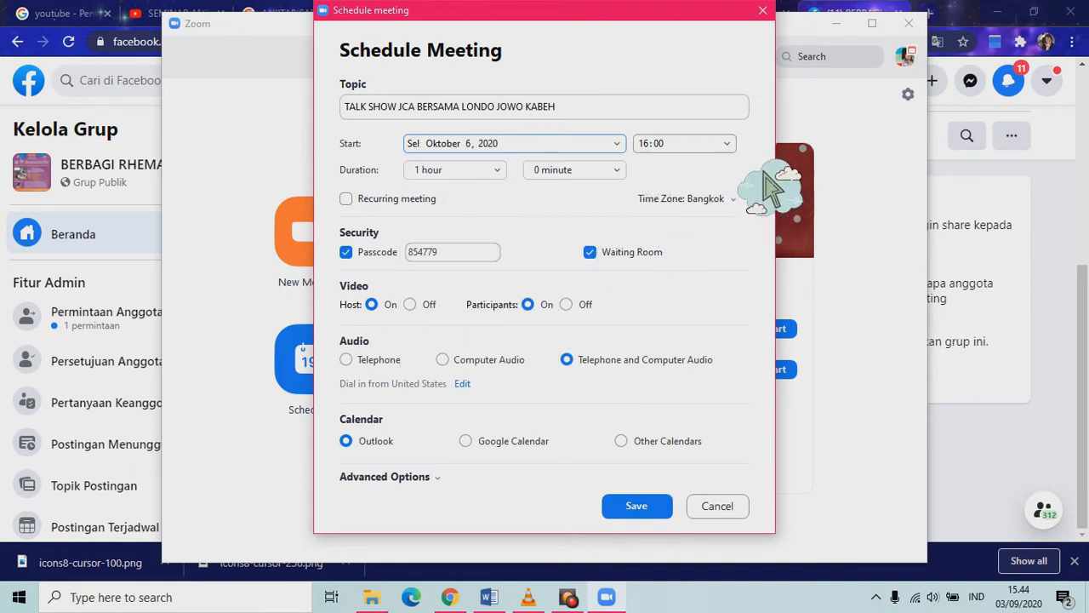
click(729, 146)
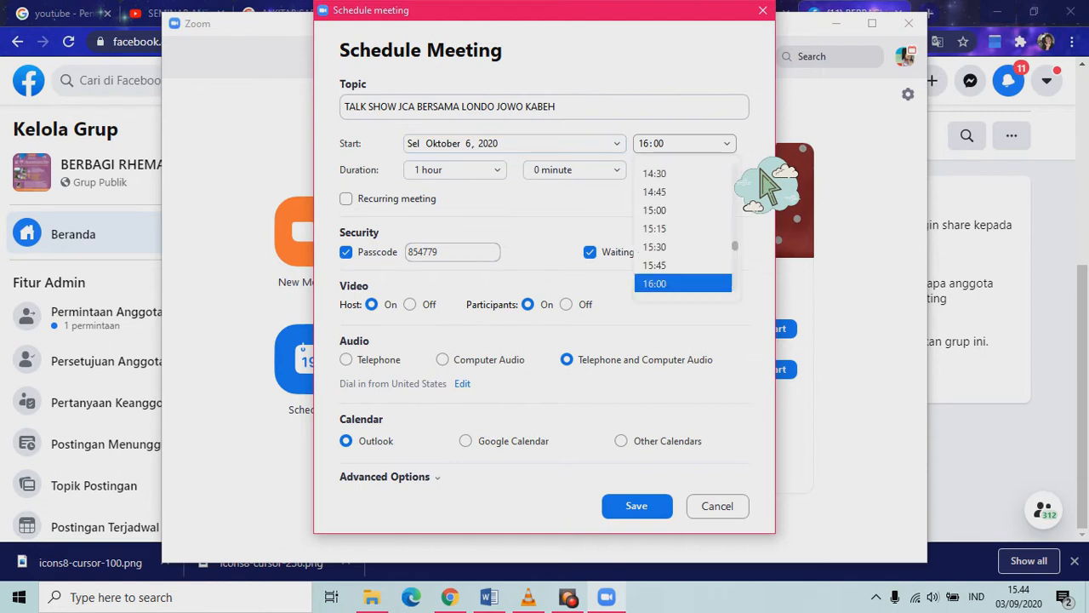
scroll(772, 292, down, 2)
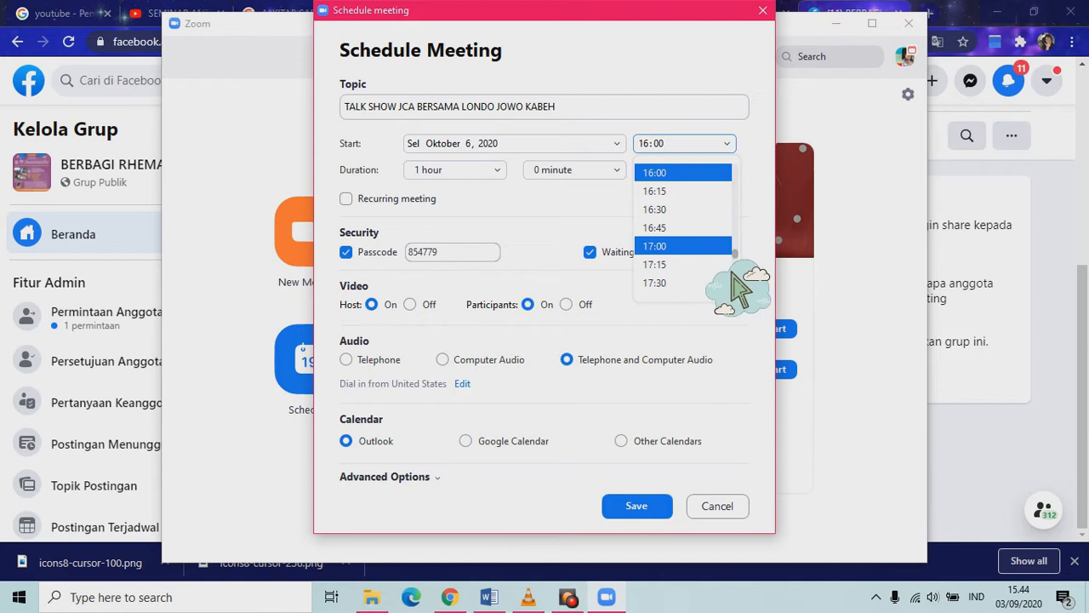
scroll(767, 277, down, 3)
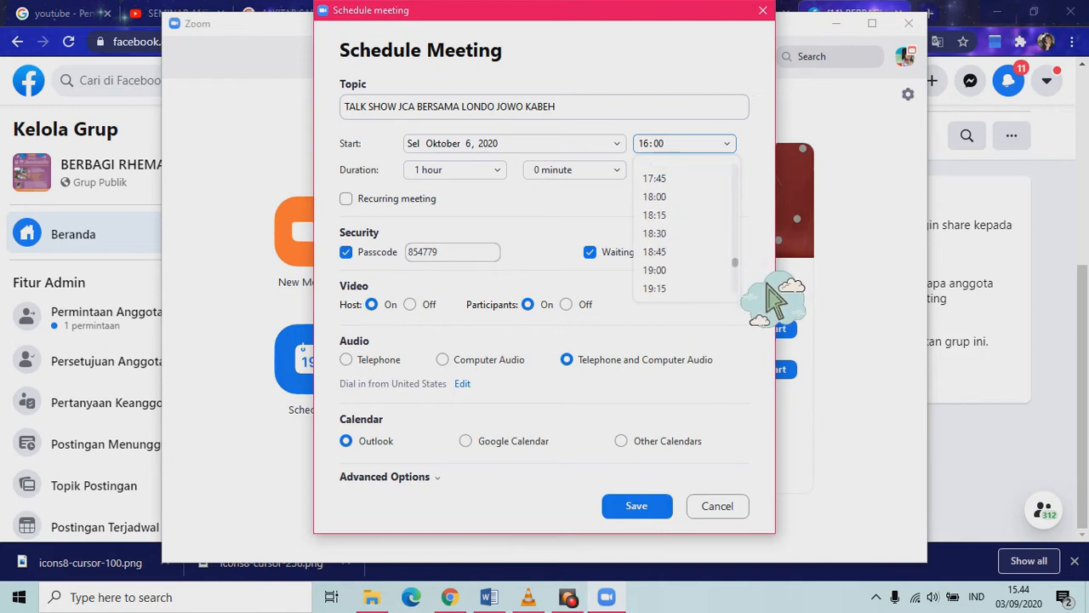
click(681, 245)
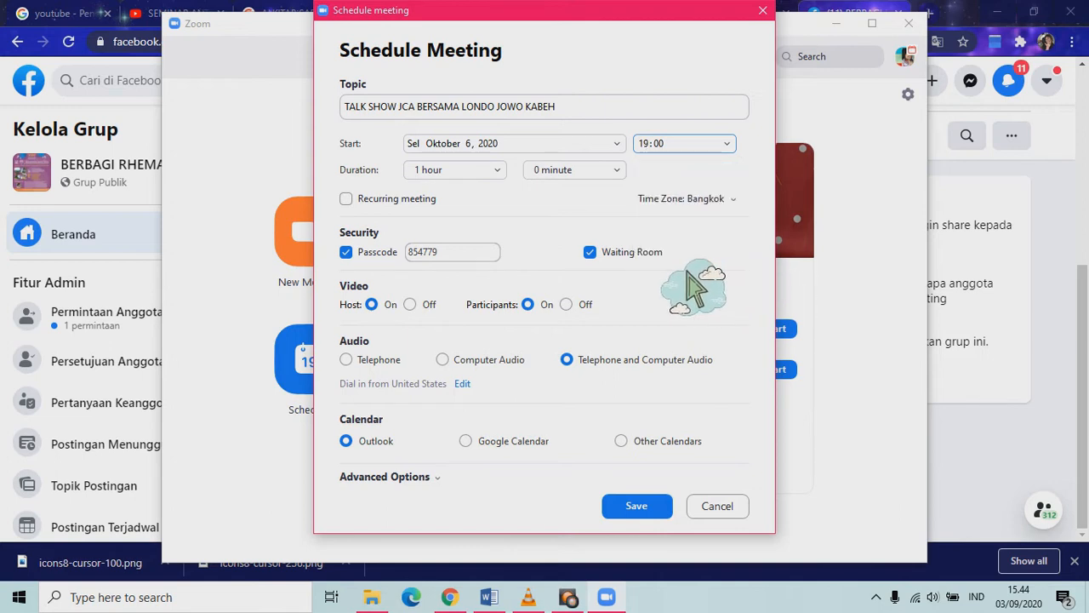
click(498, 171)
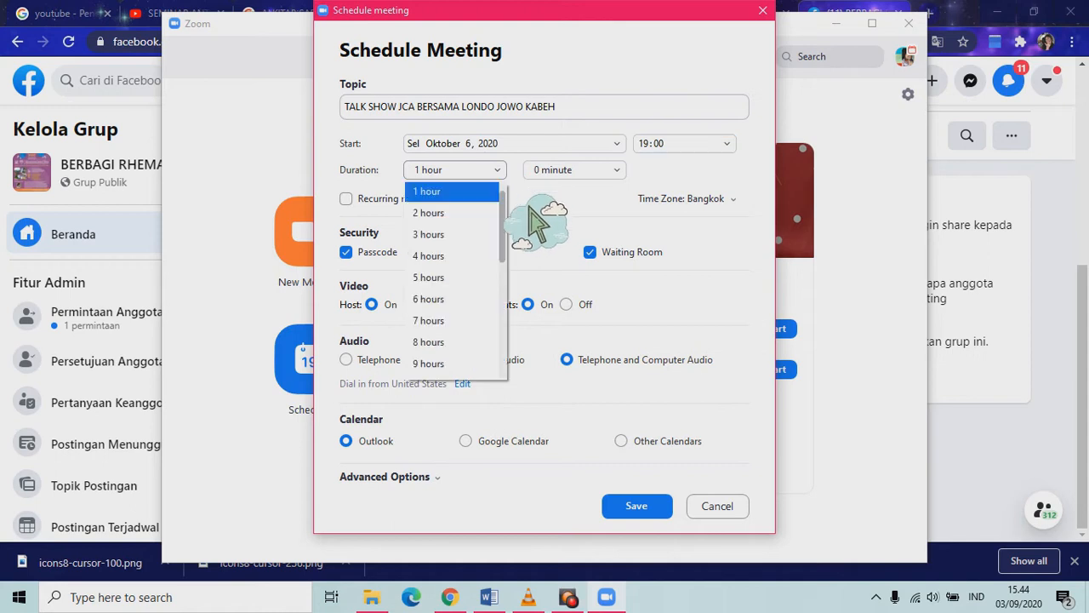
Set the duration to 4 hours 0 minutes and the time zone to (GMT+07:00) Jakarta.
click(462, 255)
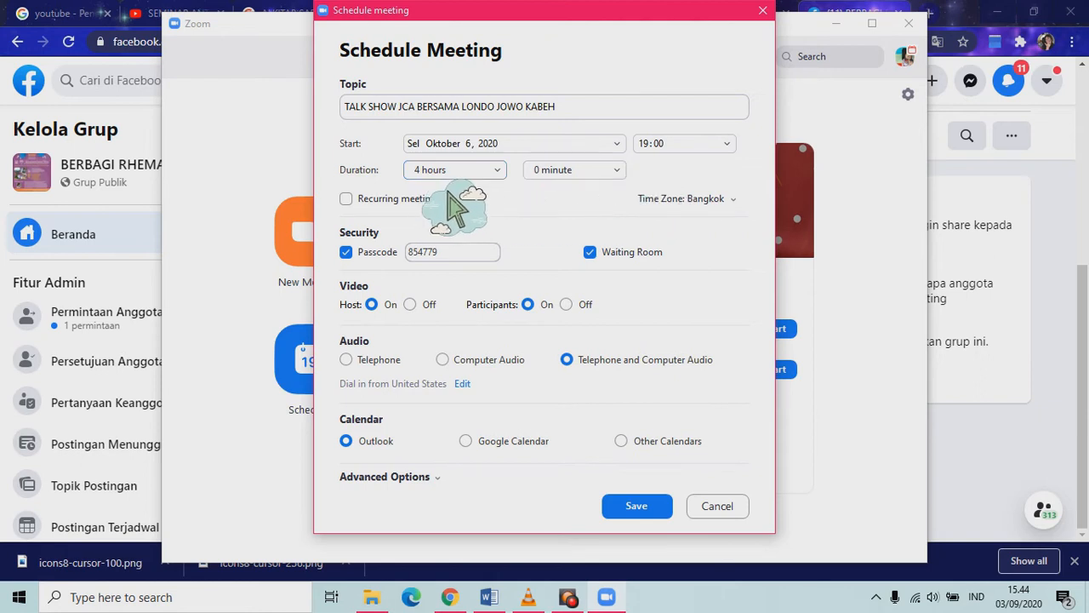
click(617, 171)
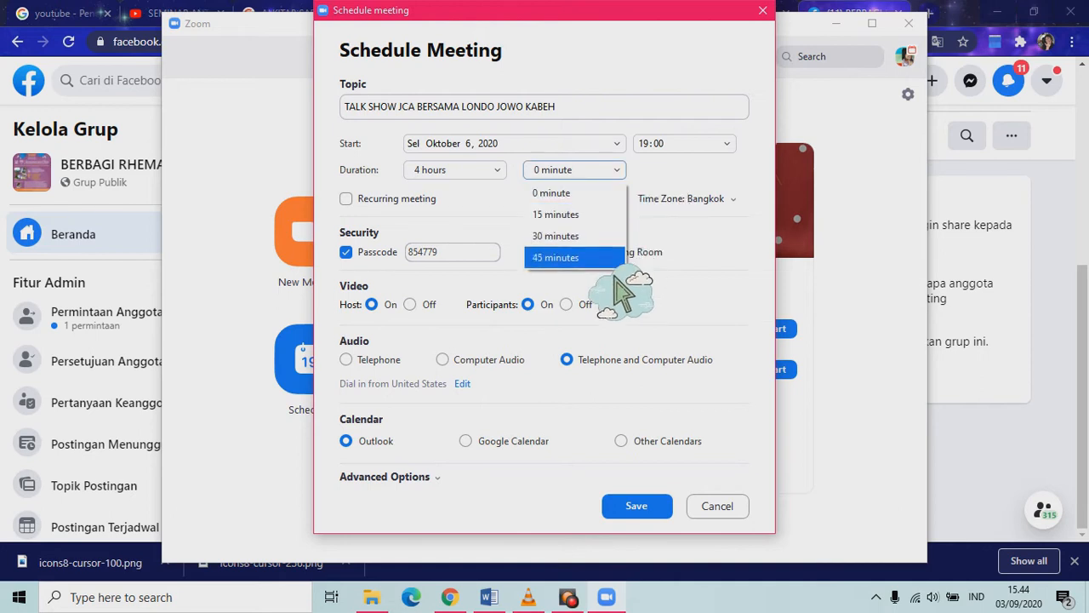
click(606, 225)
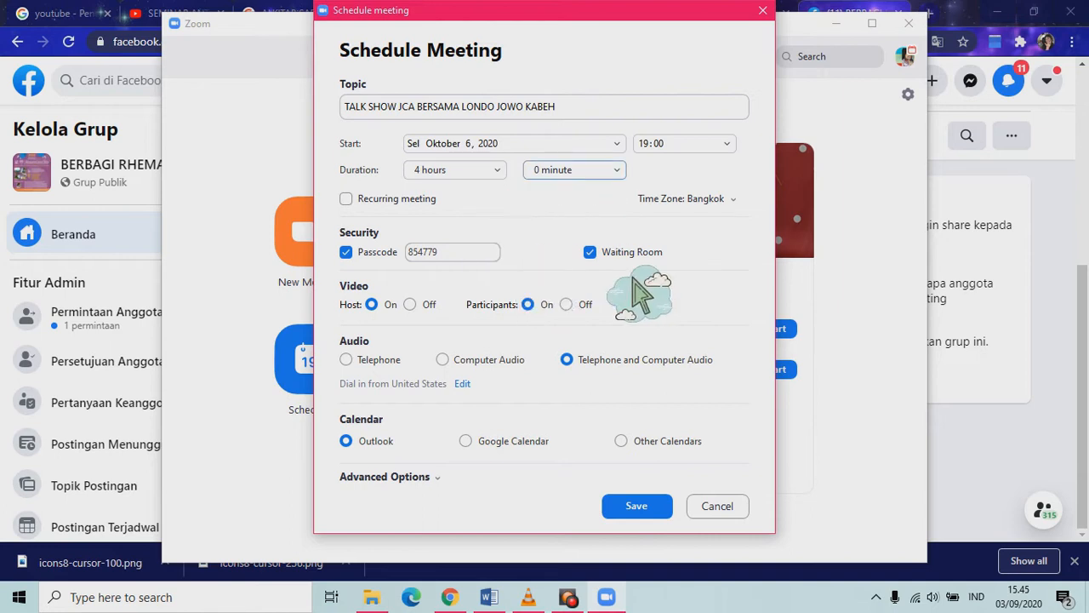
click(730, 199)
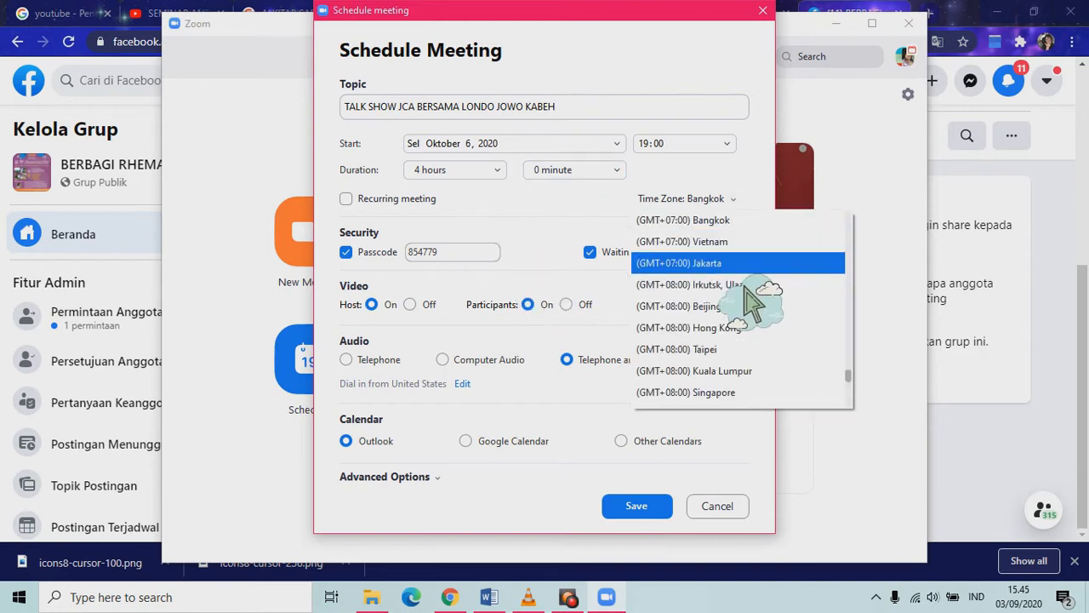
click(740, 264)
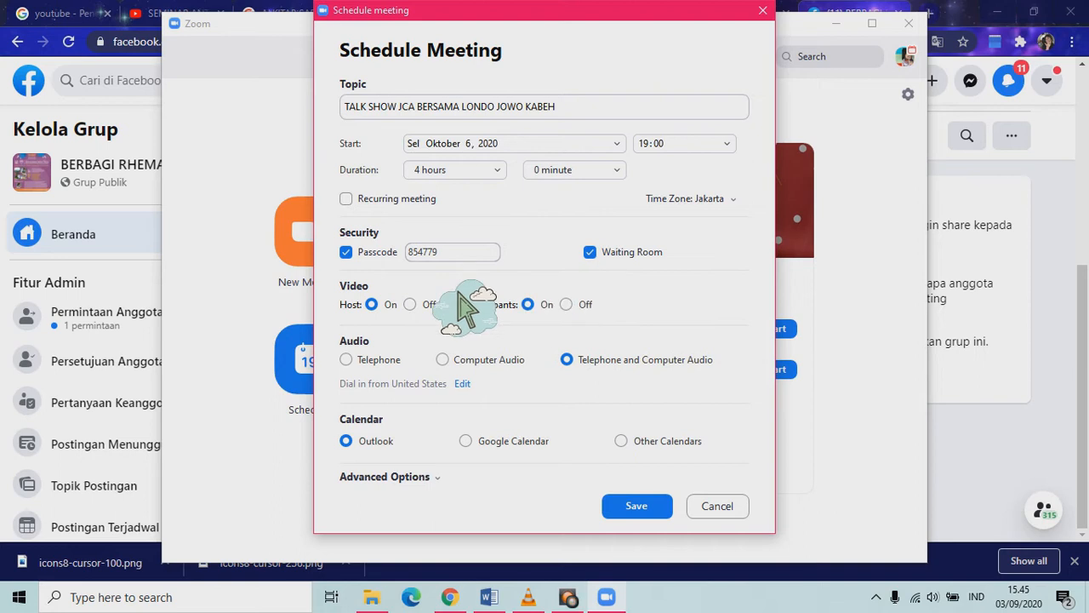
Replace the meeting passcode with a new one and save the scheduled meeting.
click(476, 257)
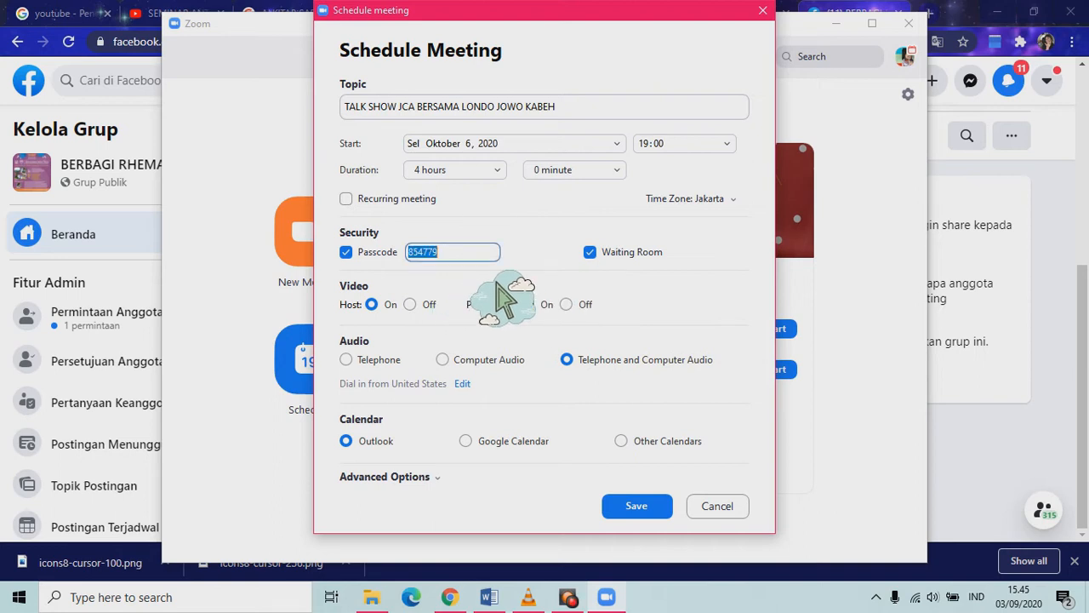
text(TA)
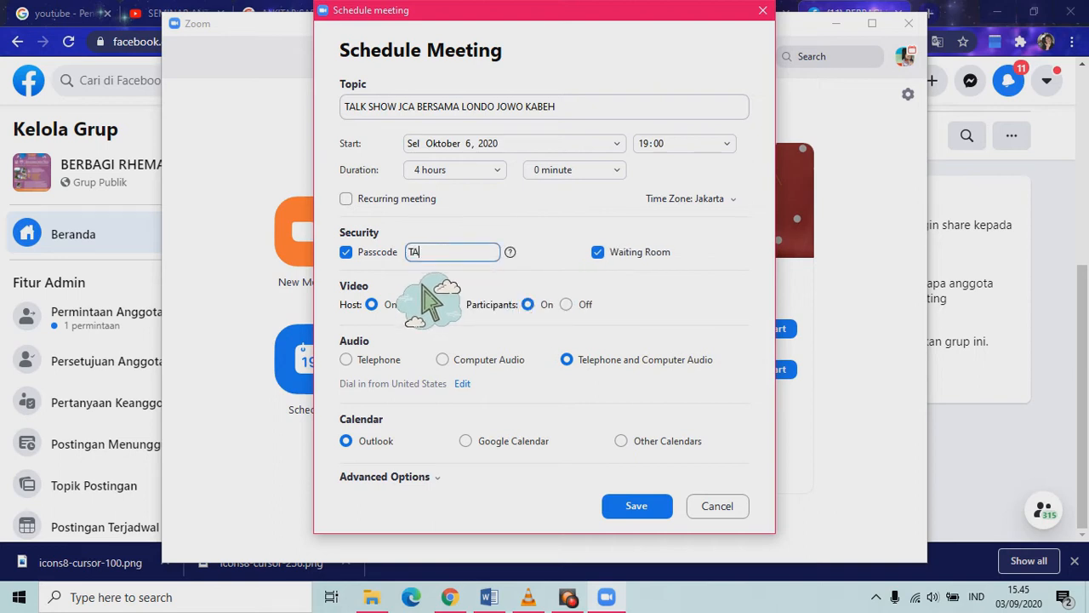
text(LKSHOWJC)
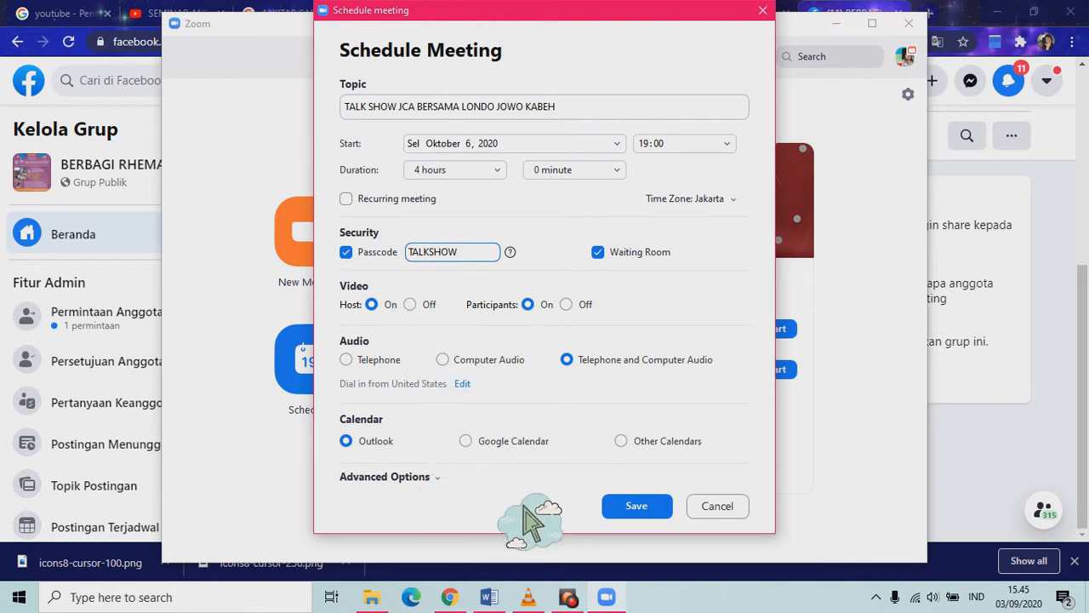
click(652, 512)
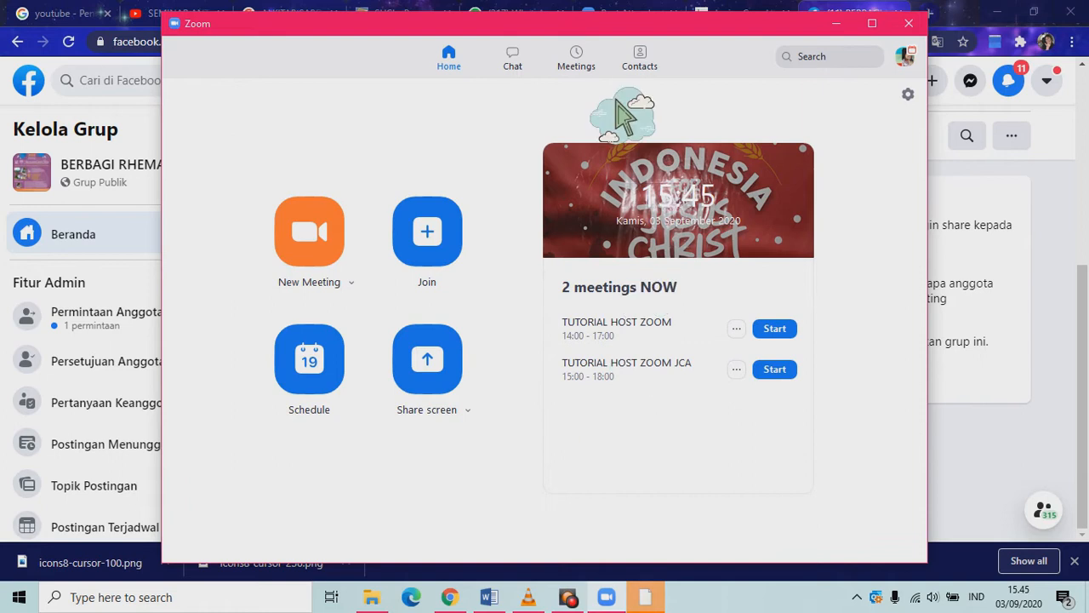
From the Meetings list, test-start the talk show meeting full-screen, then leave it.
click(586, 68)
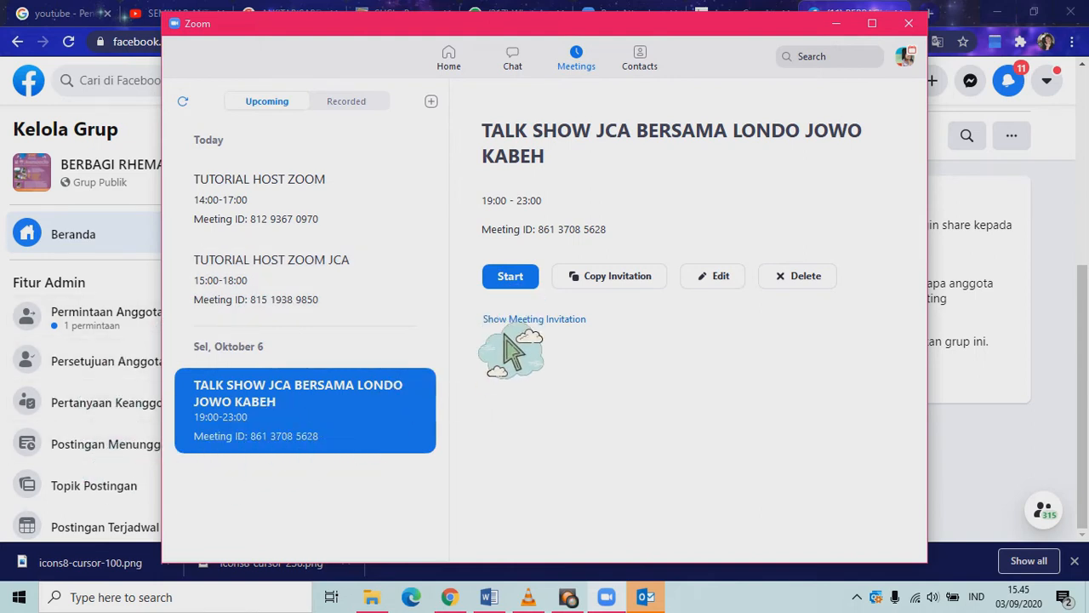
click(515, 285)
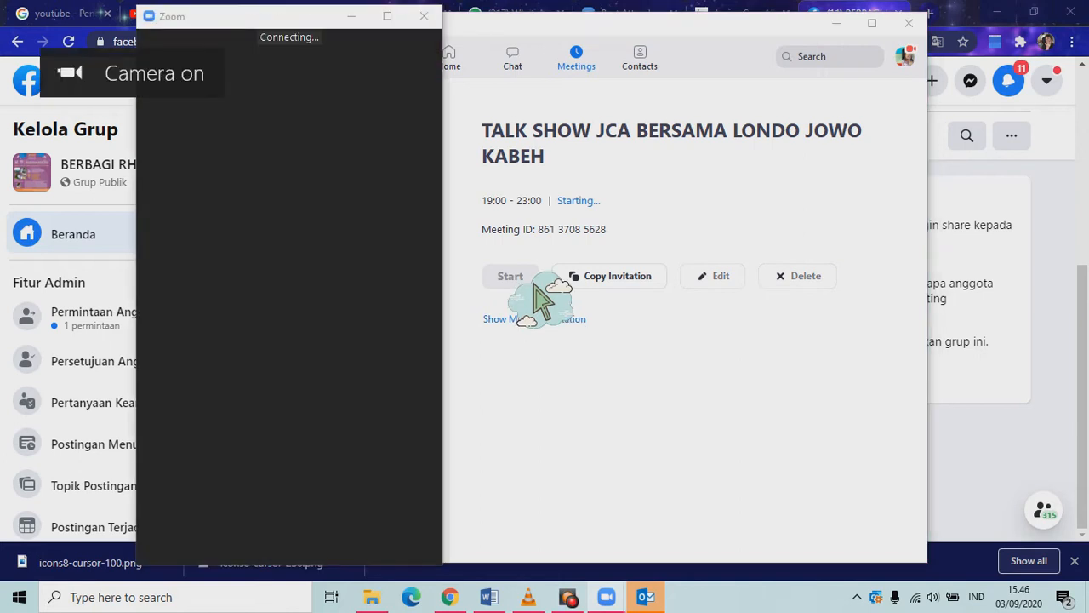
click(394, 20)
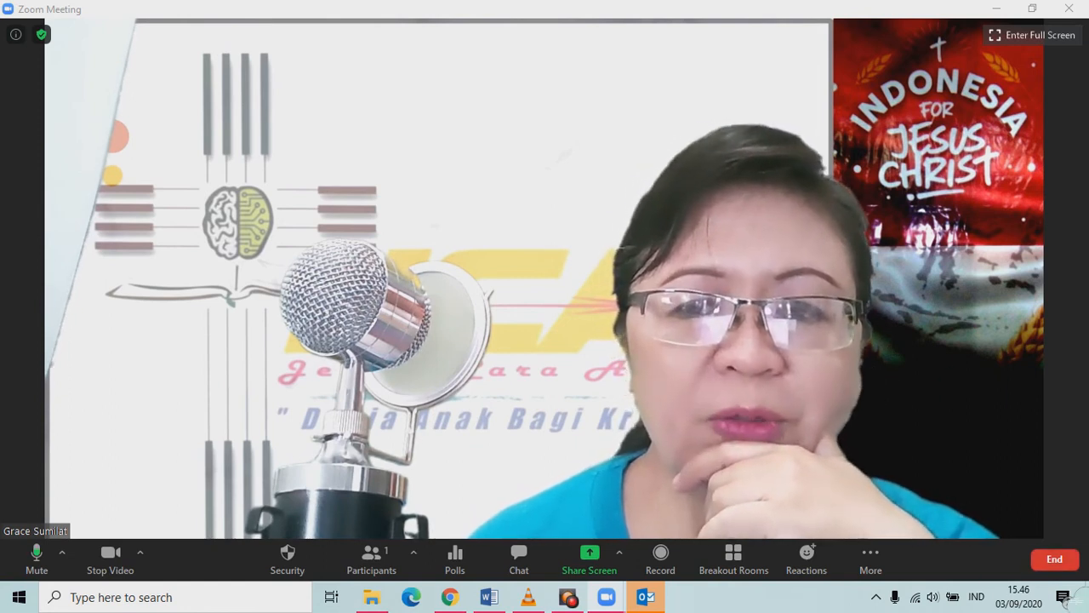
click(1055, 563)
click(987, 519)
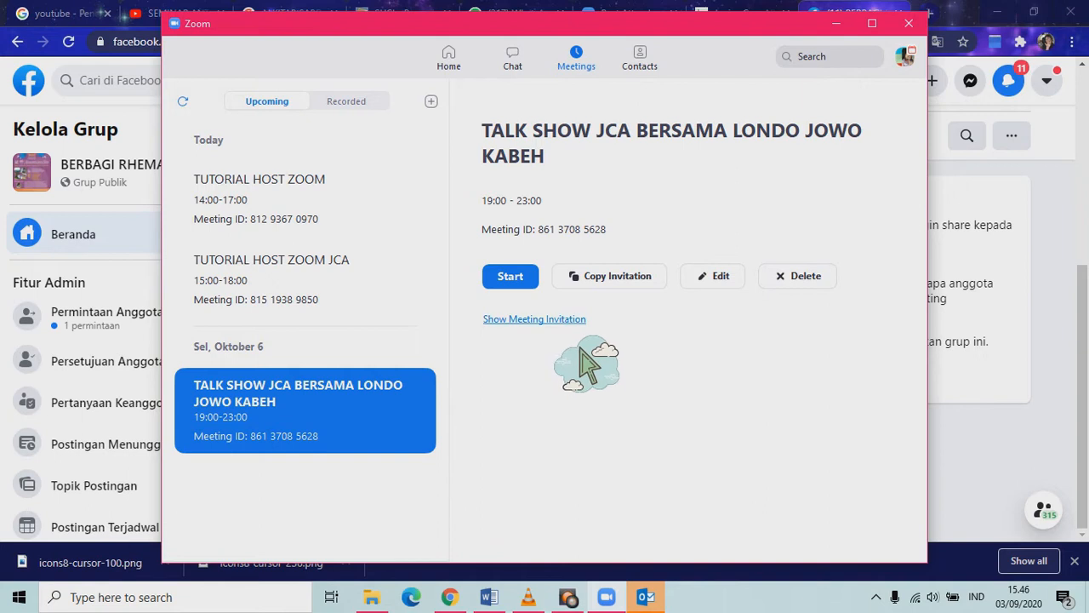
Review the invitation, restart the talk show meeting full-screen, and switch to the Facebook browser window.
click(507, 321)
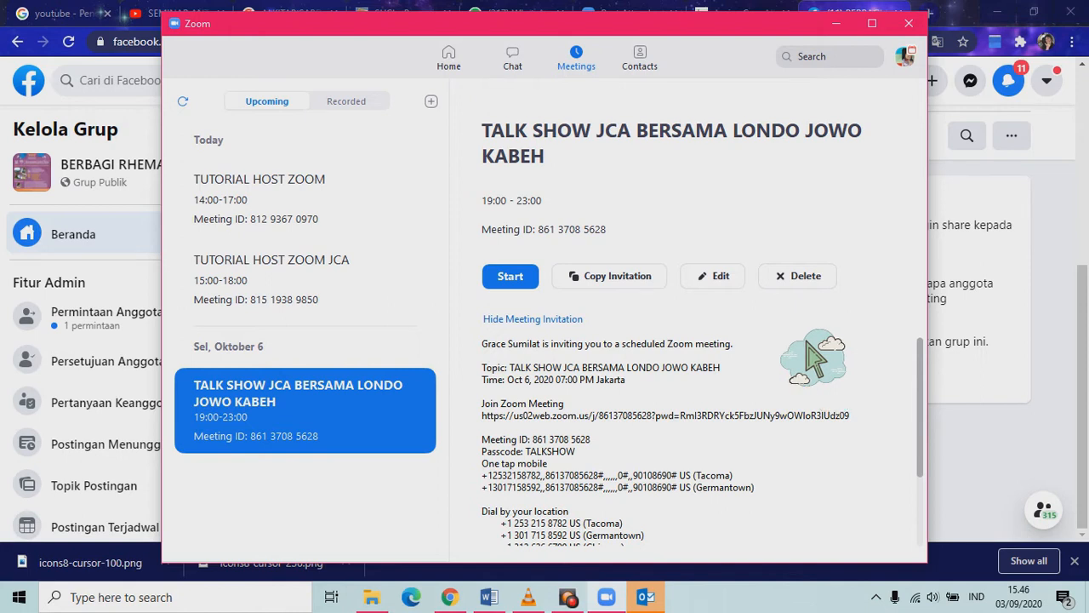
click(572, 321)
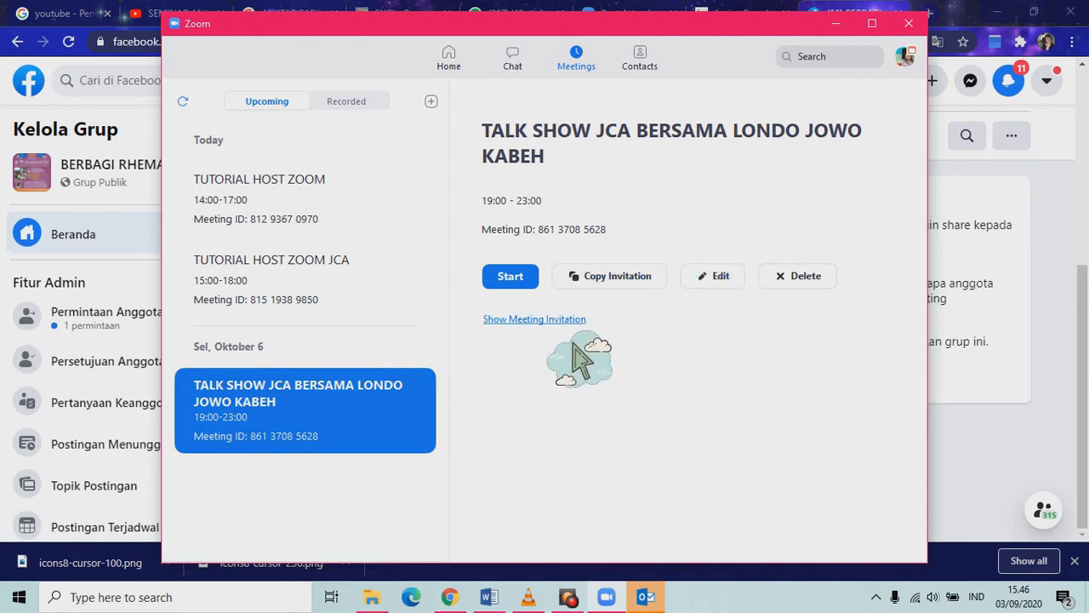
click(534, 282)
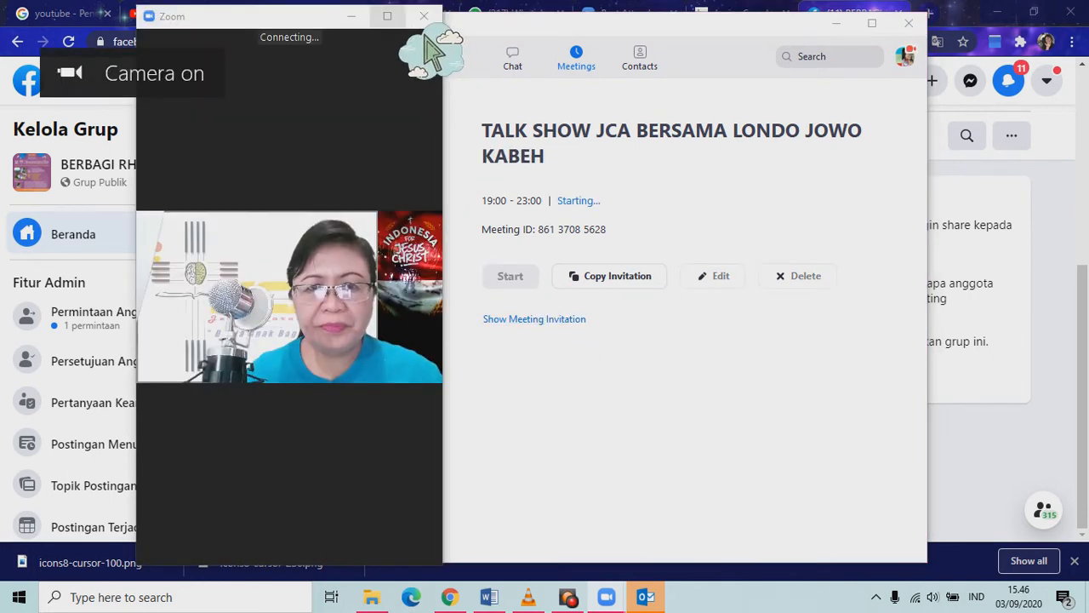
click(387, 16)
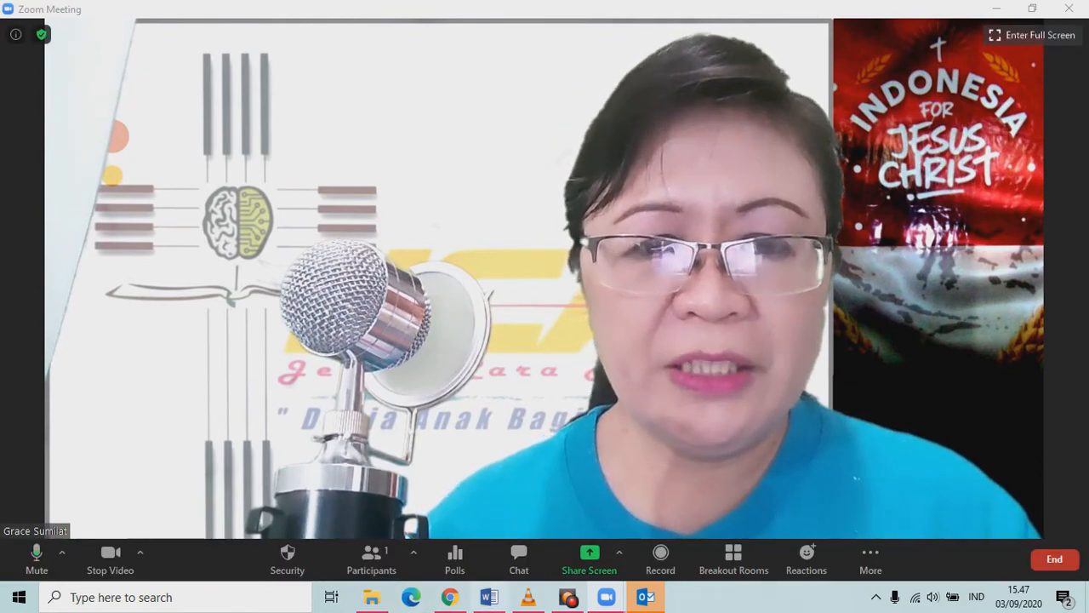
click(450, 598)
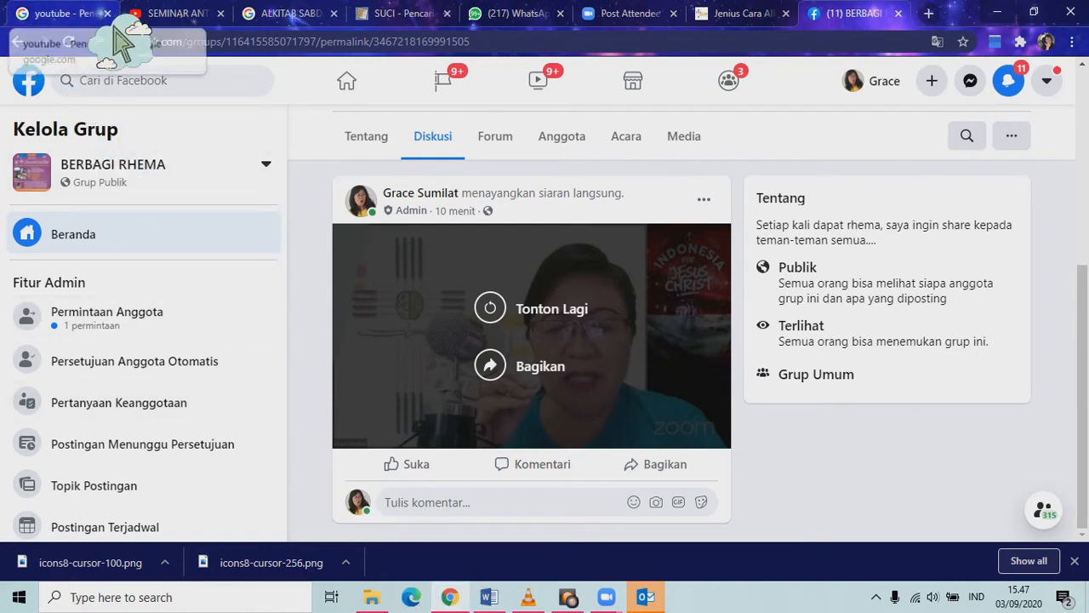
Open YouTube Studio from the seminar video page and go to its live streaming page.
click(198, 15)
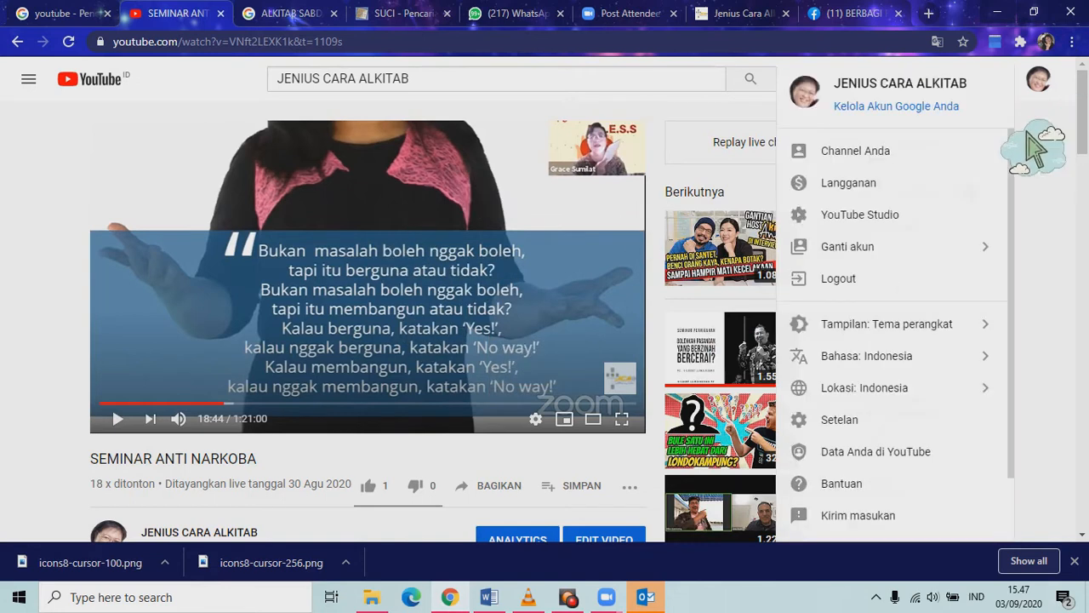
click(889, 217)
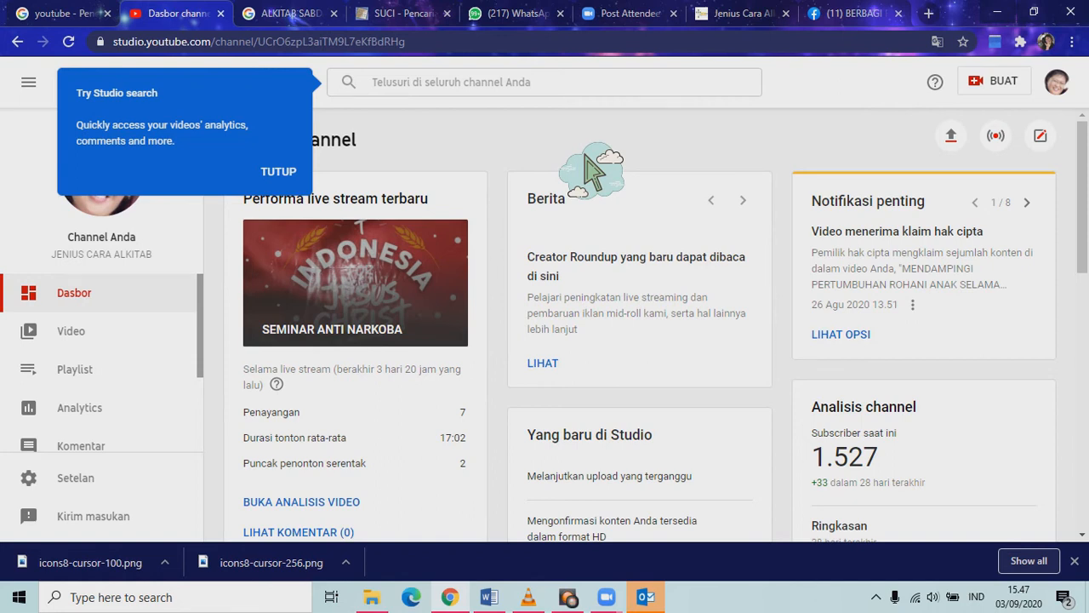
click(278, 171)
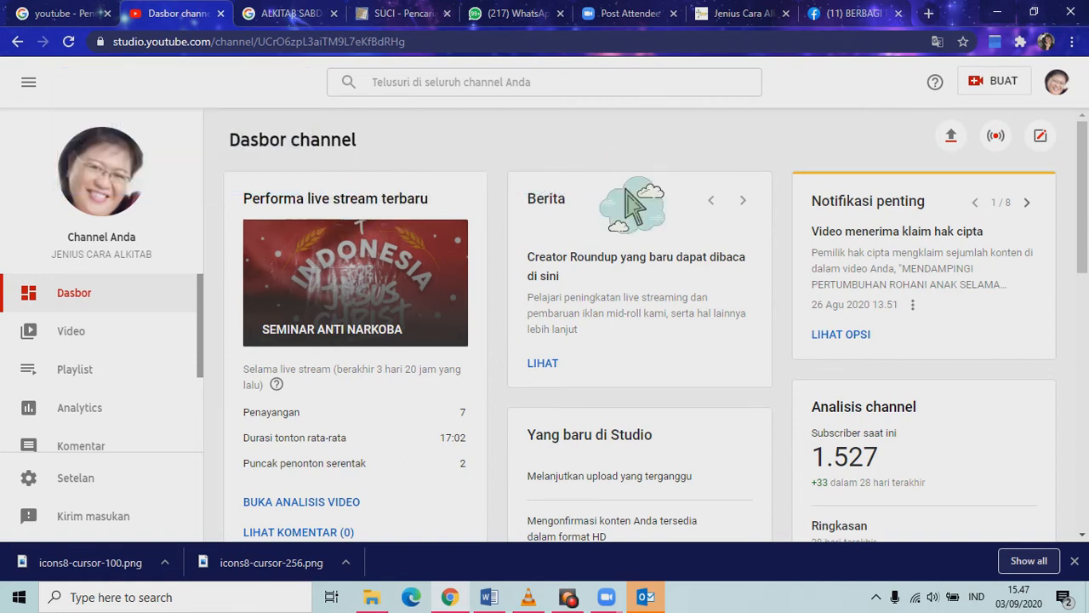
click(1004, 146)
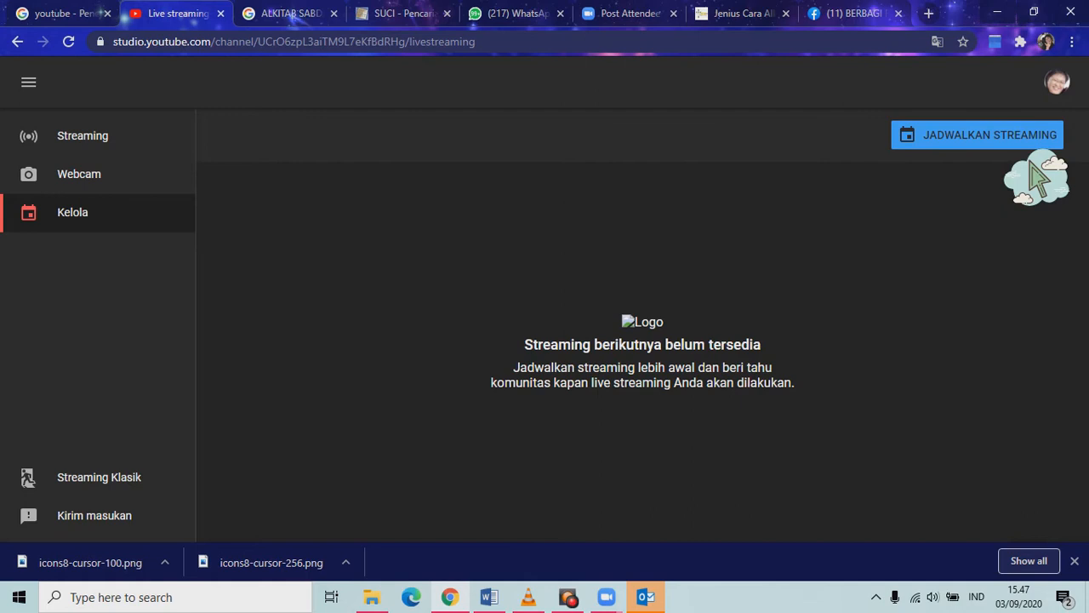
Schedule a new stream with BUAT BARU instead of reusing previous settings.
click(1031, 141)
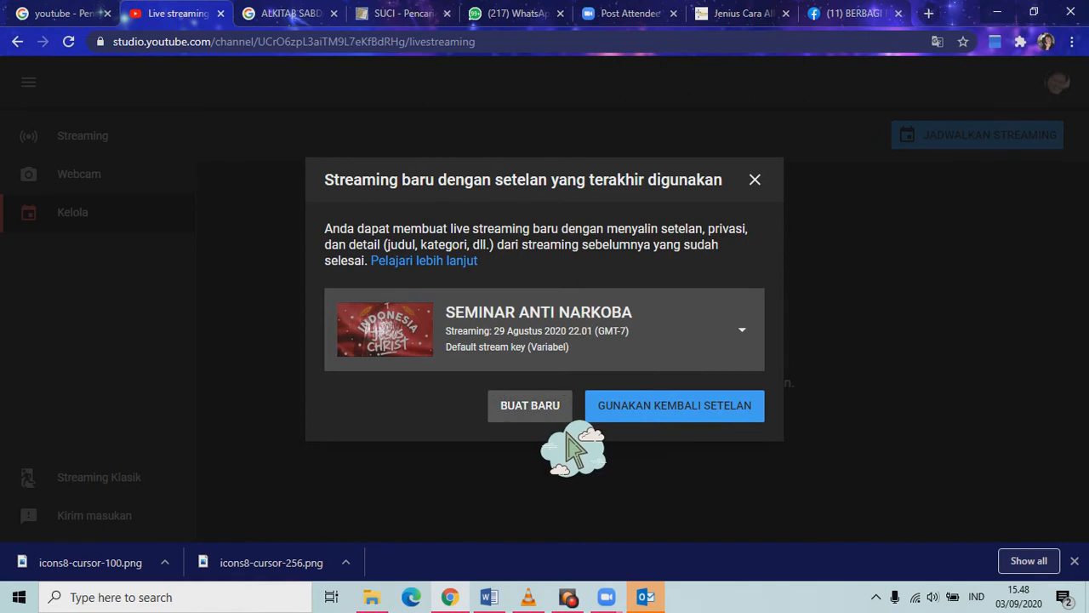
click(549, 417)
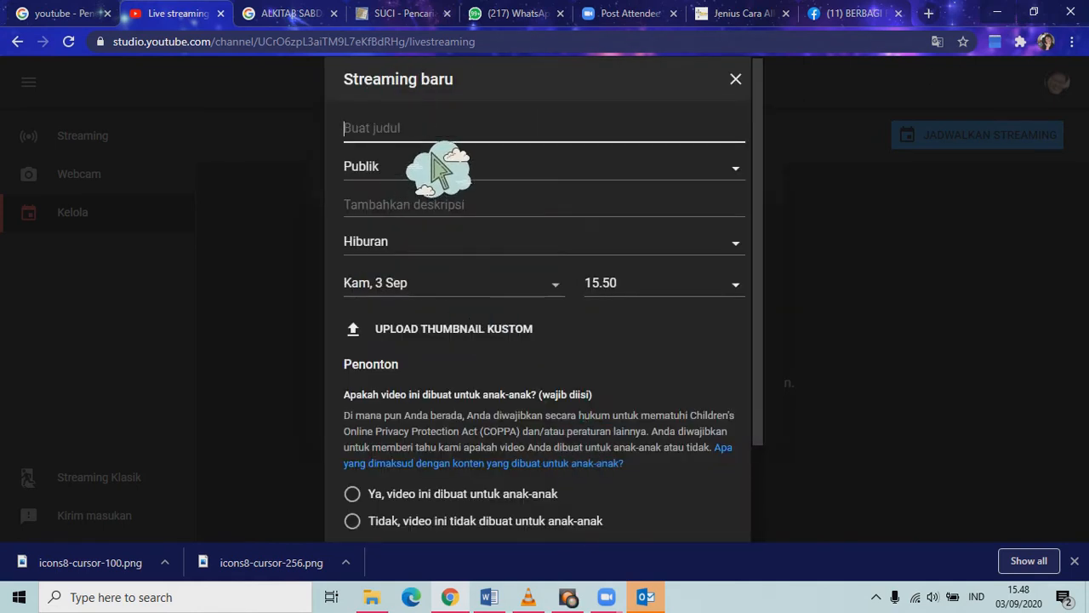
Title the stream 'TALK SHOW JCA BERSAMA LONDO JOWO KABEH' and keep visibility Publik.
text(TALK S)
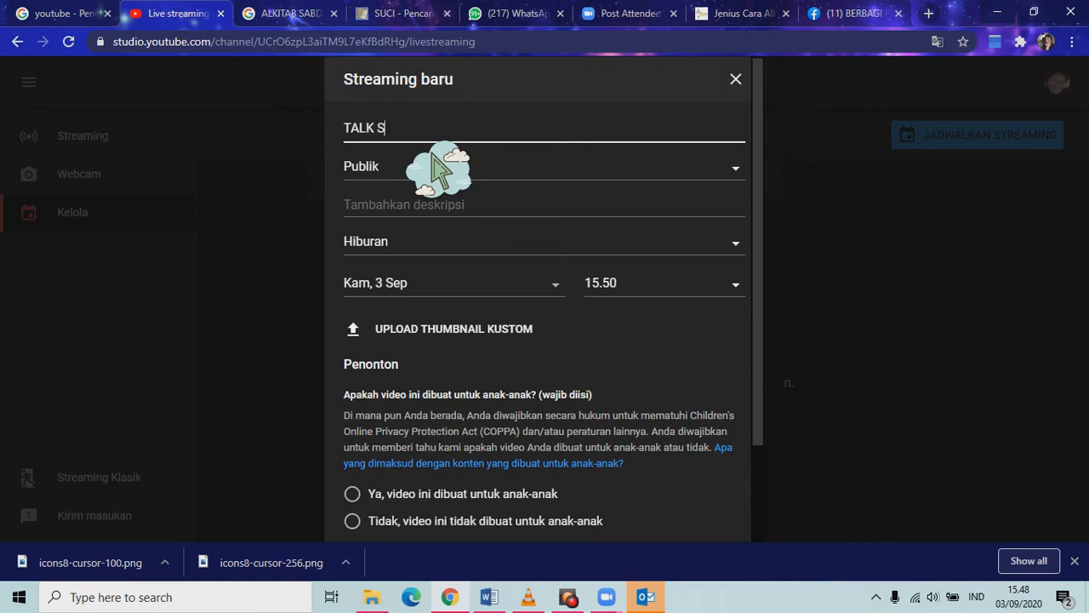
text(HOW JCA BERSAMA LONO)
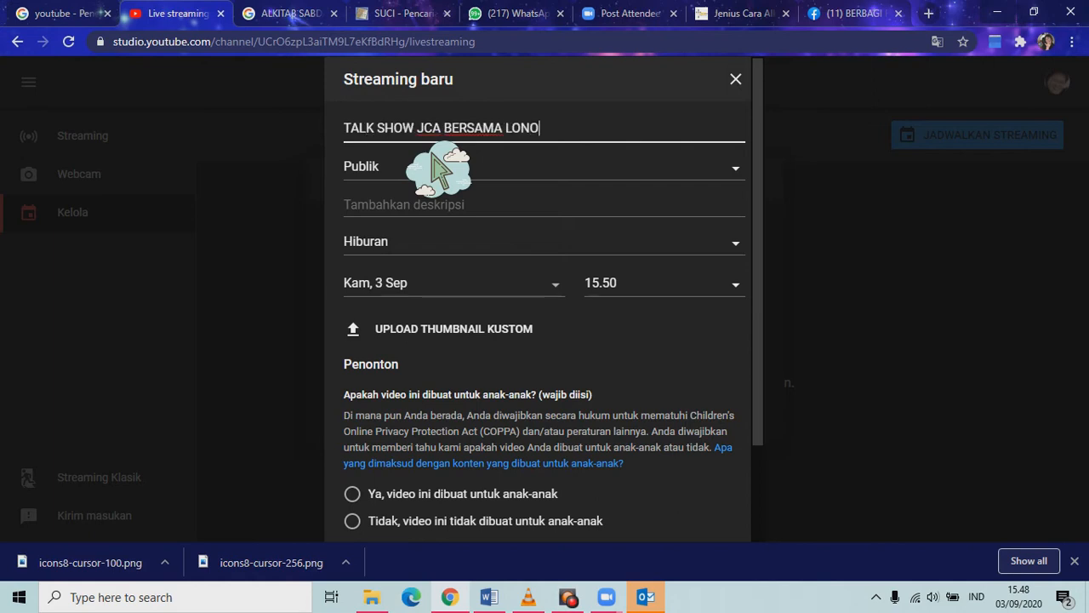
key(BackSpace)
text(DO JOW)
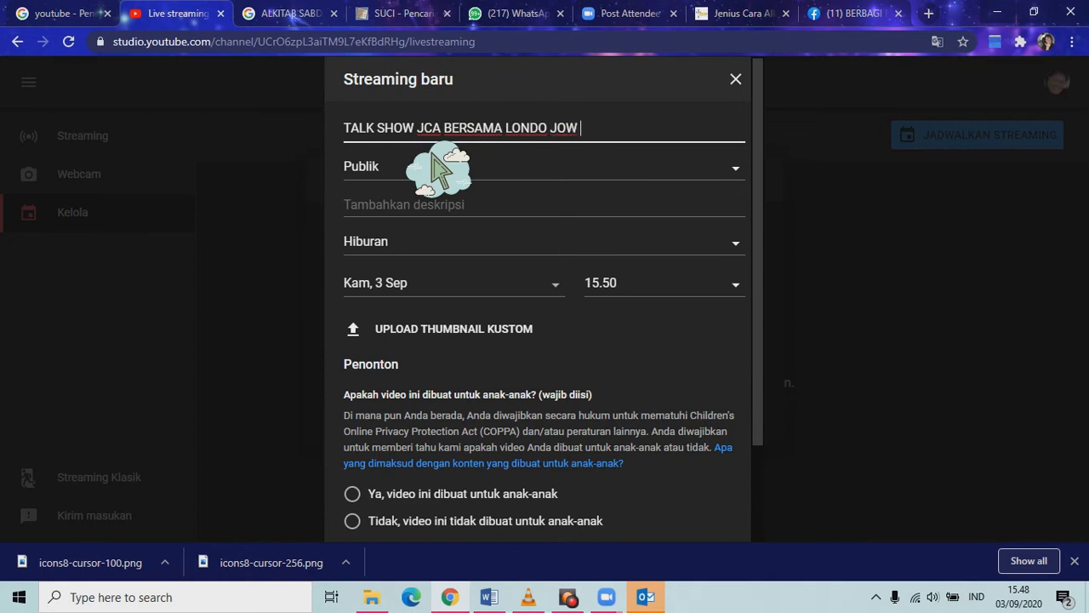
text(O KABEH)
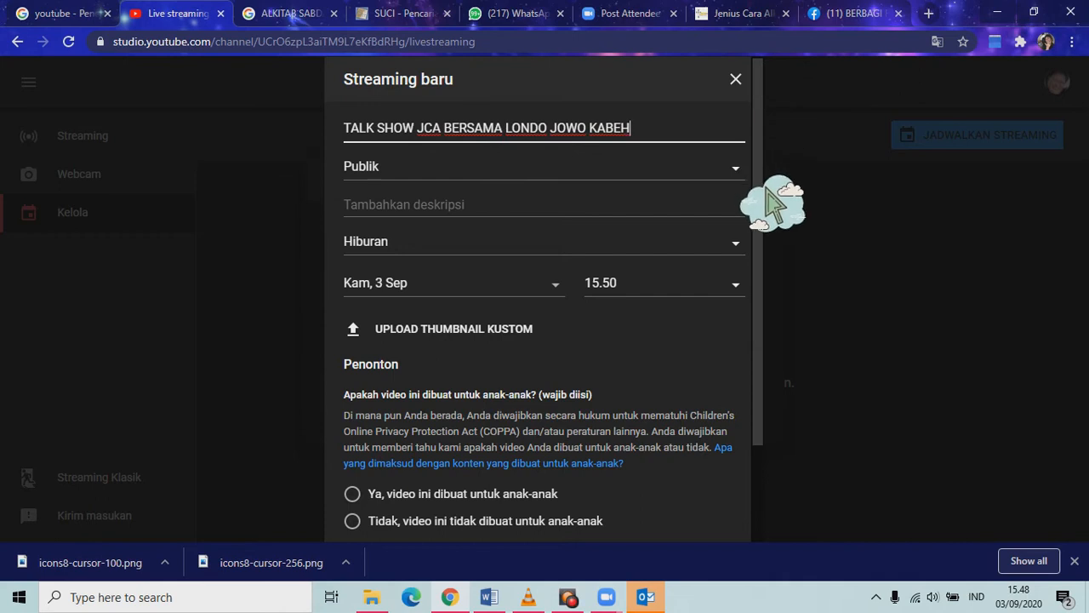
click(743, 175)
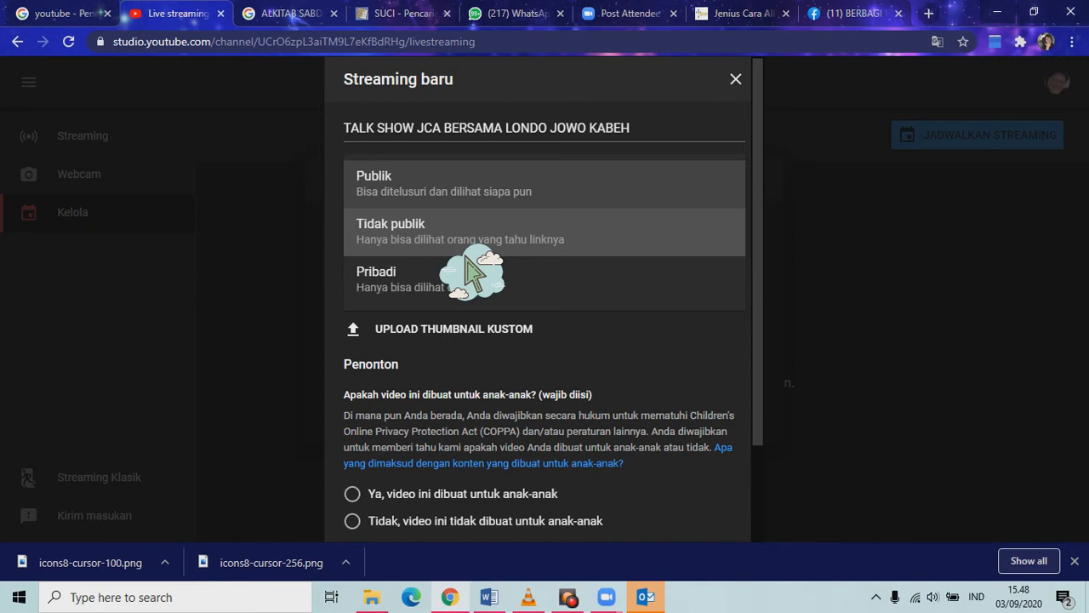
click(519, 204)
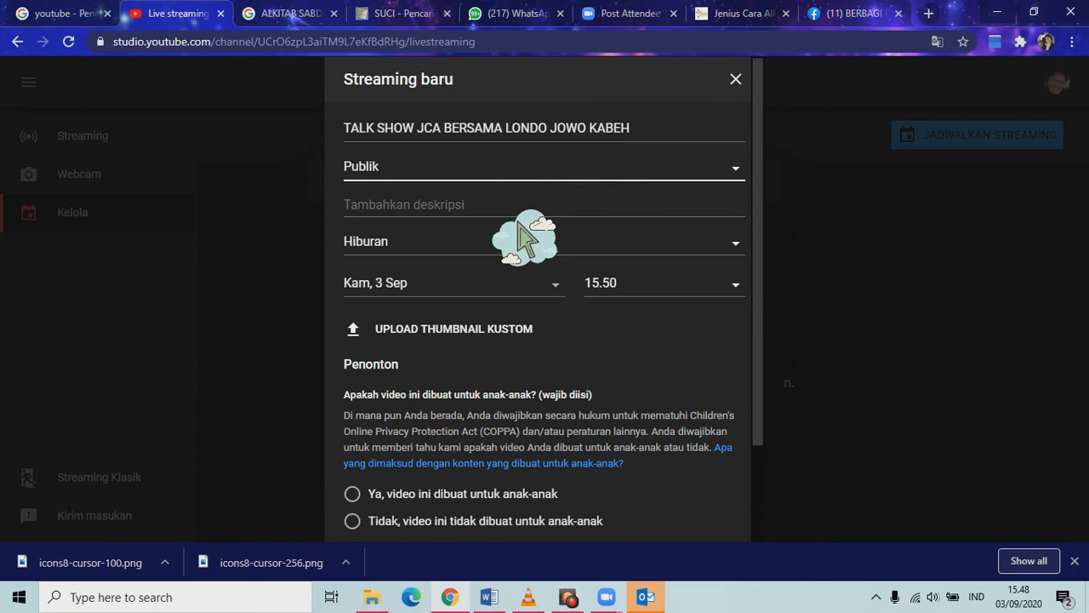
Write a description announcing the talk show on 6 Oktober 2020, 19.00 WIB / 20.00 WITA / 21.00 WIT, and its guest star.
click(519, 228)
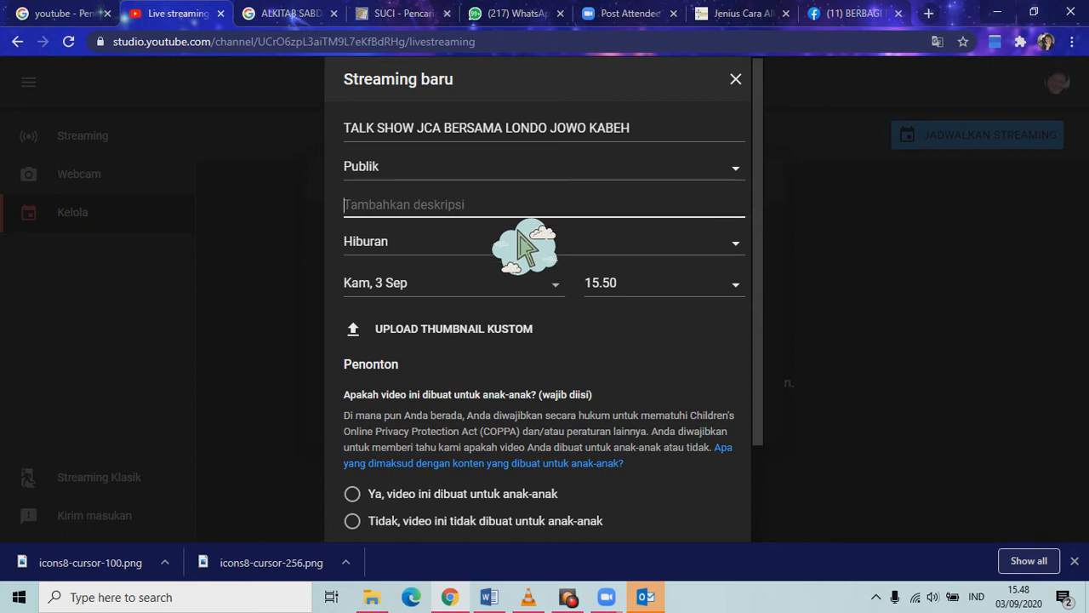
text(tA)
key(BackSpace)
text(T)
key(Caps_Lock)
text(al)
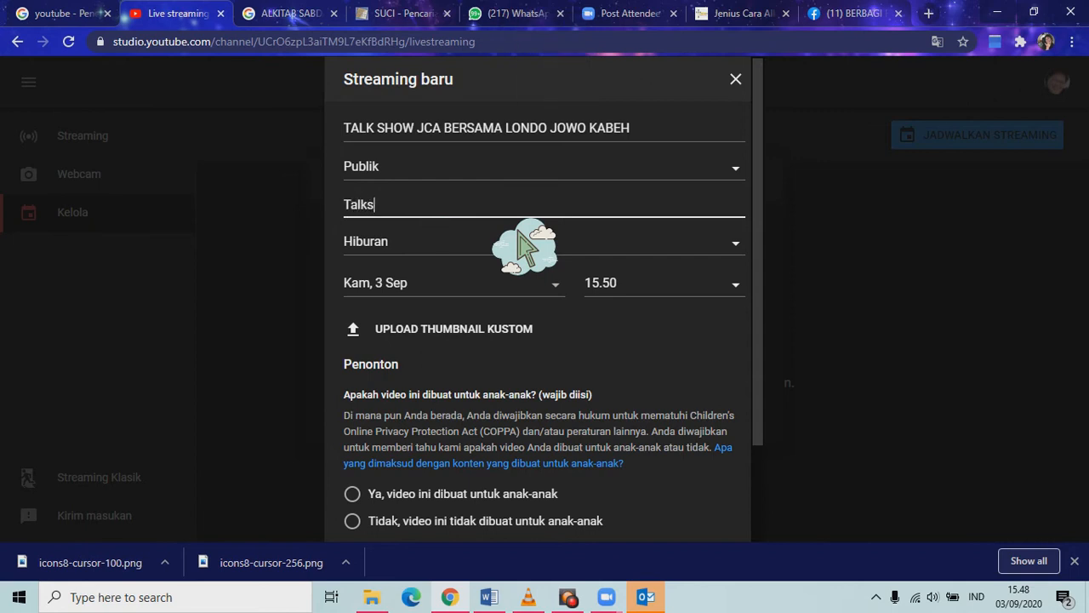
text(k Show JCA ini akana)
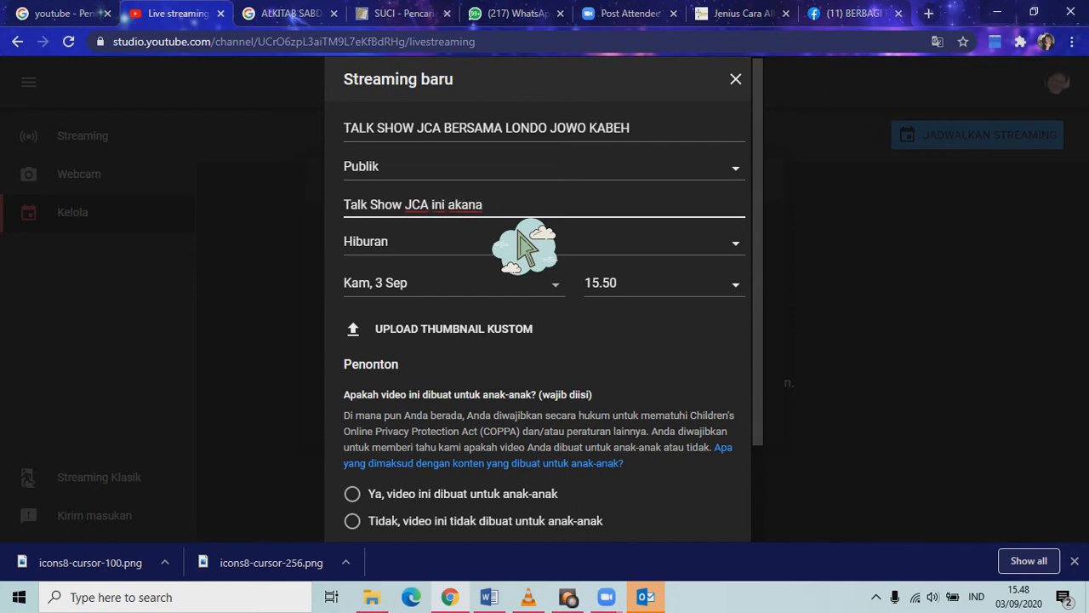
key(BackSpace)
text(berlangsung tanggal 6 Oketo)
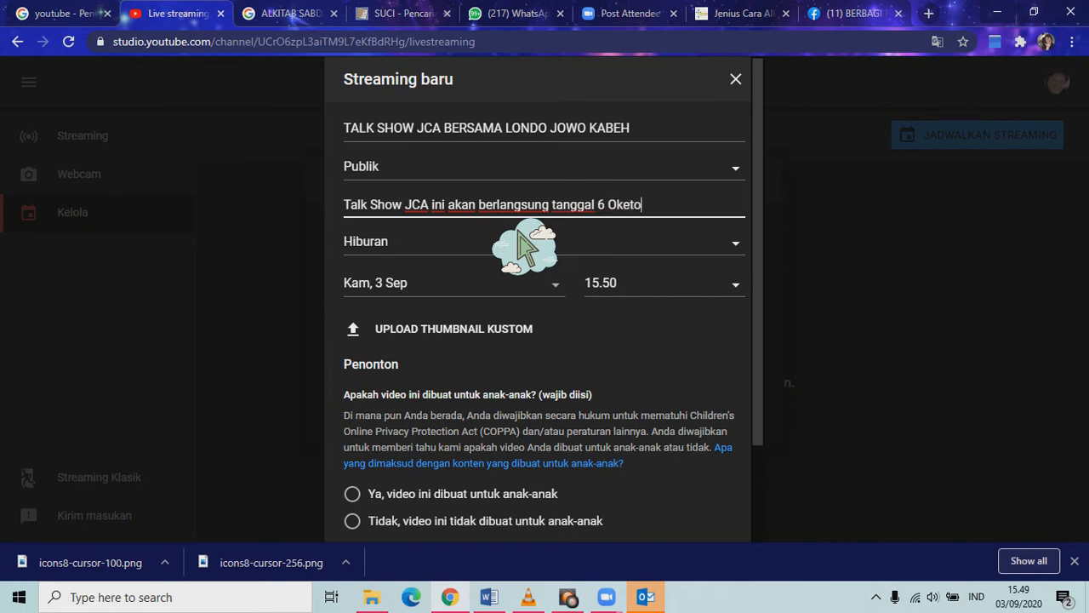
key(BackSpace)
key(BackSpace)
key(BackSpace)
text(tober 2020 yang aka)
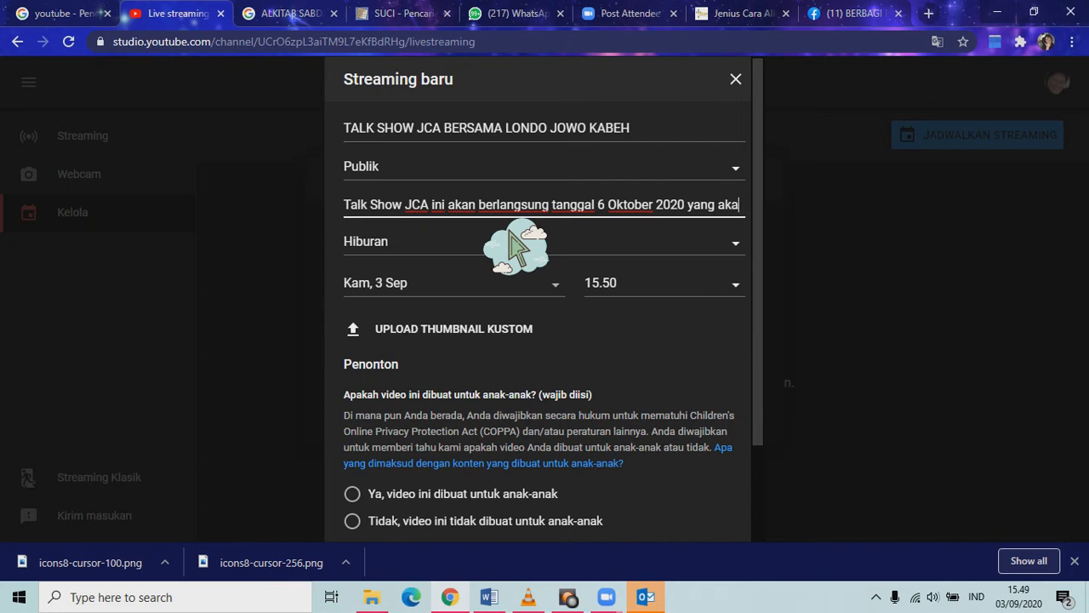
text(n datang j)
key(BackSpace)
text(, jam)
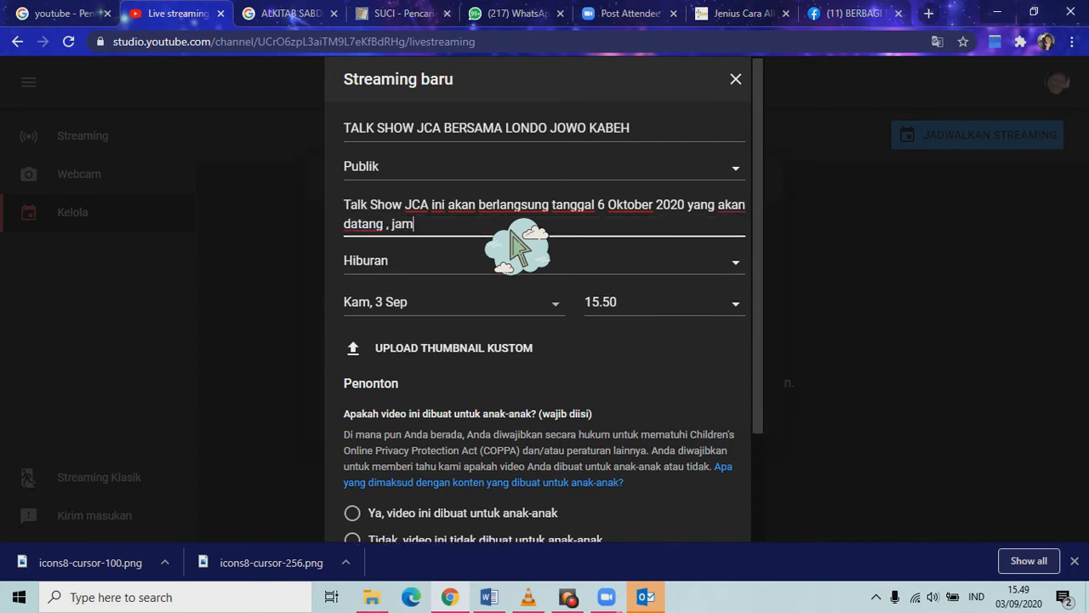
text( 19.00 WIB, atau 20.00 WITA, atau 21.00 WIT)
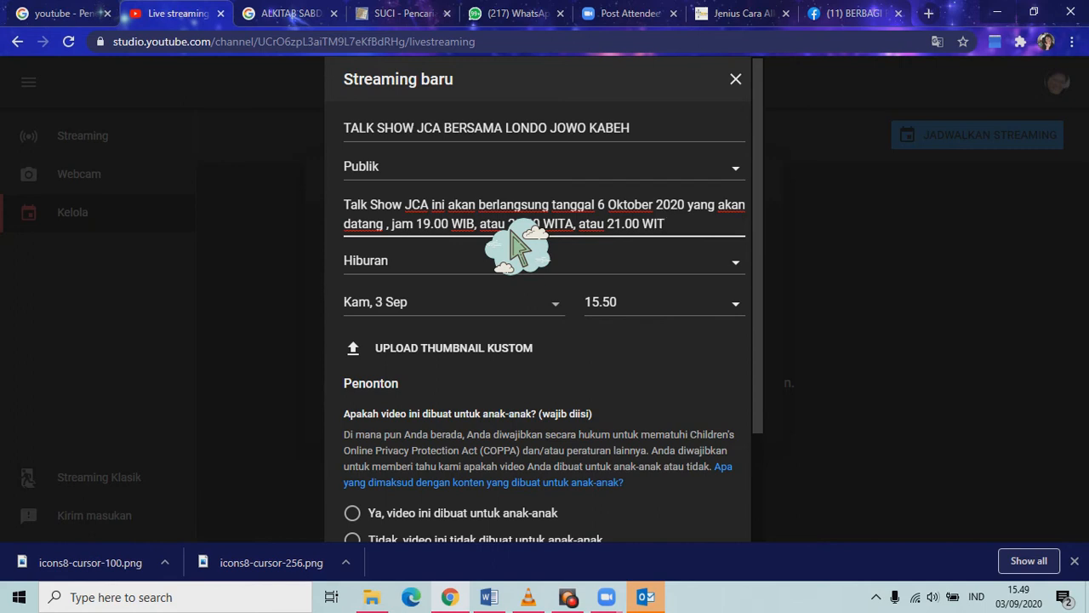
text(,)
key(BackSpace)
text(. Menghadirkan bintang tamu)
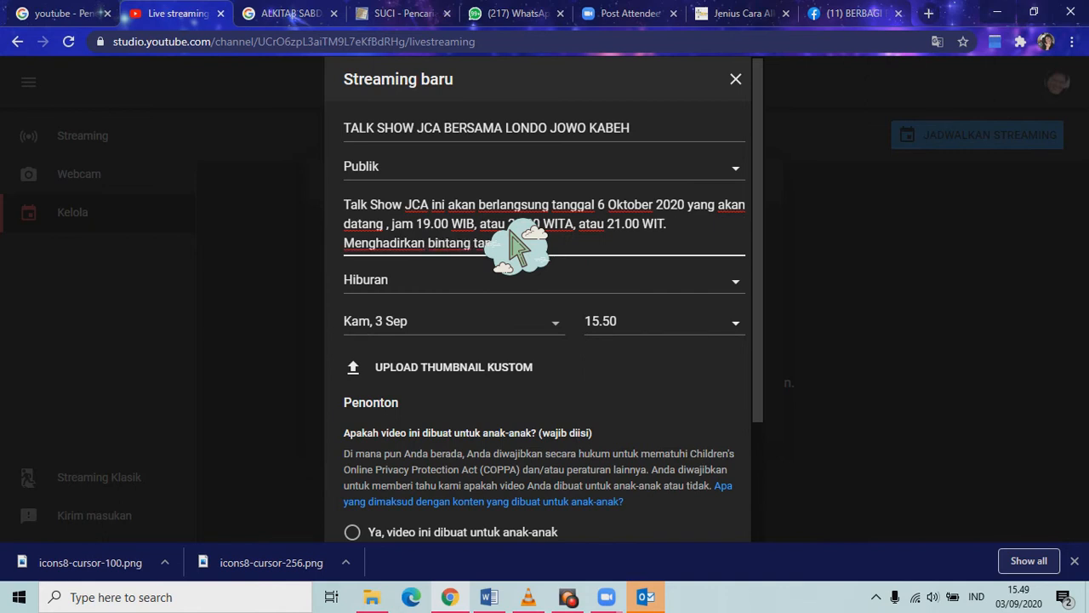
text( Londo Jowo Kabeh)
Set the category to Pendidikan and schedule the stream for Sel, 6 Okt at 19.00.
click(764, 308)
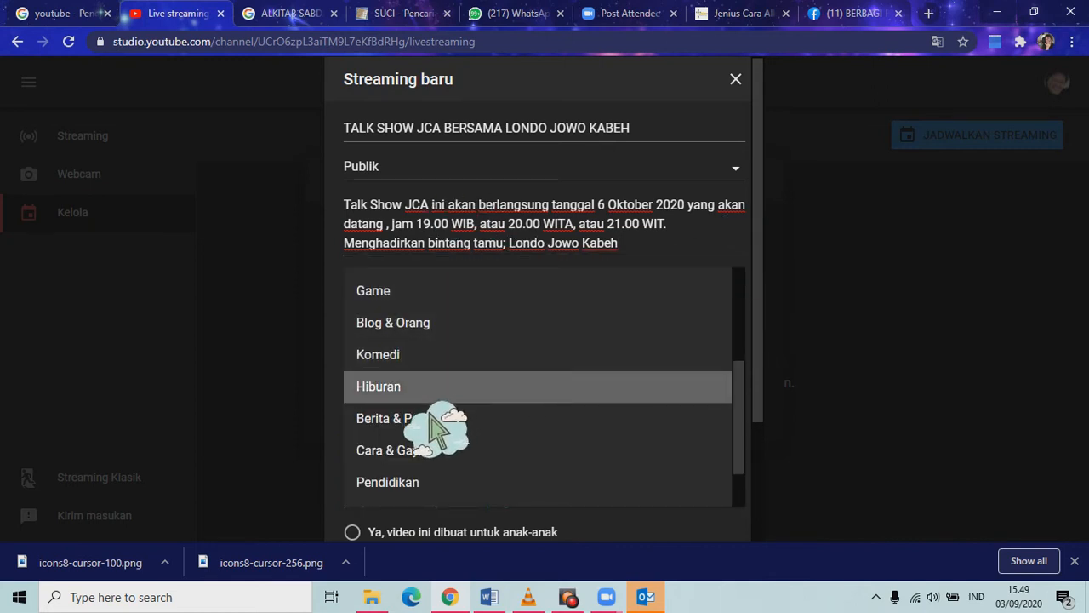
click(429, 481)
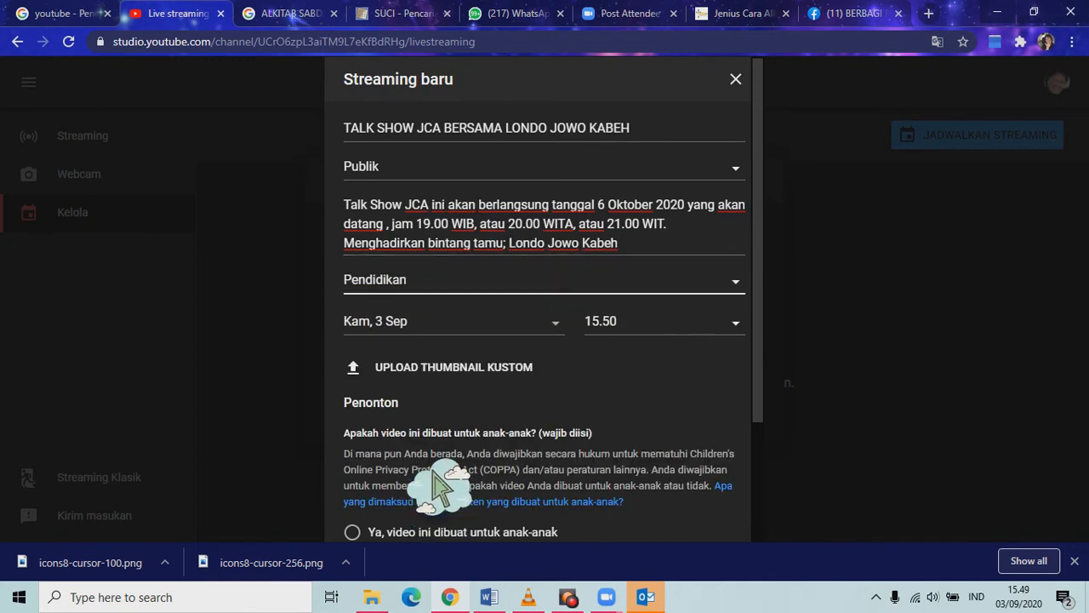
click(559, 334)
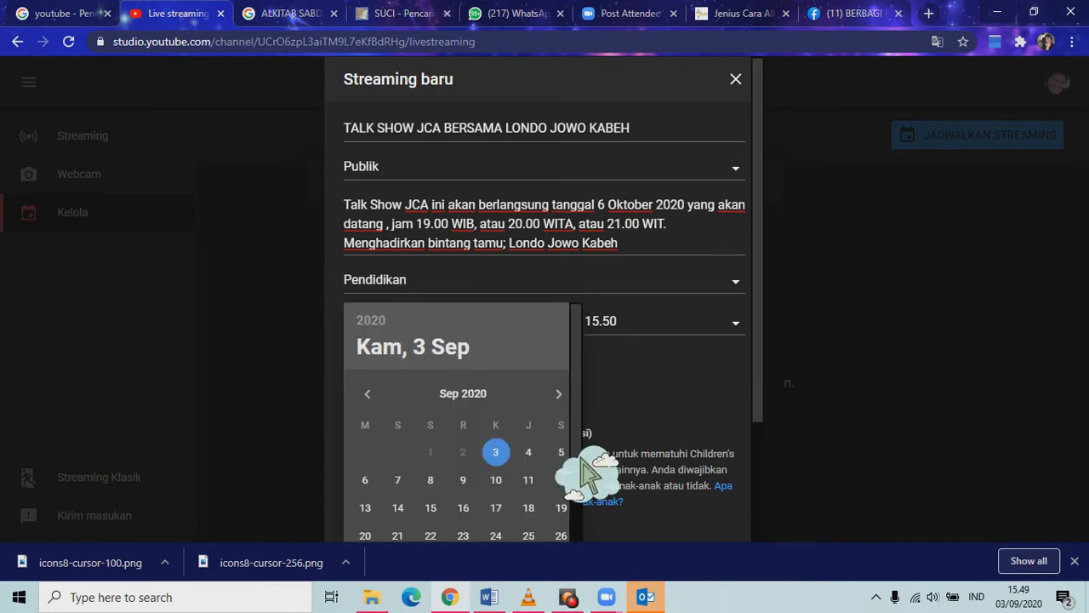
scroll(583, 474, down, 1)
click(559, 313)
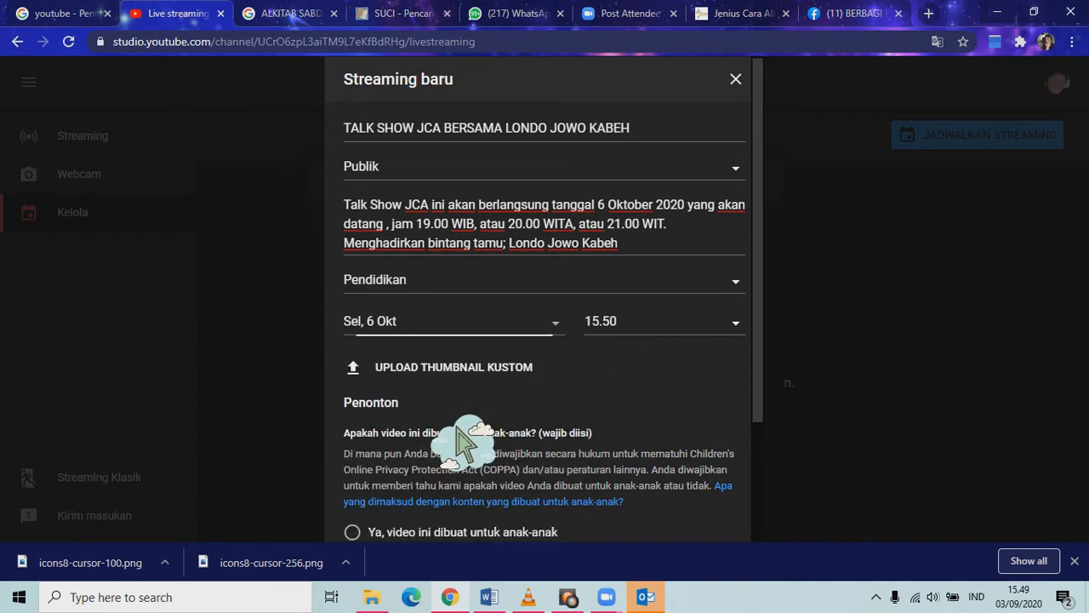
click(744, 334)
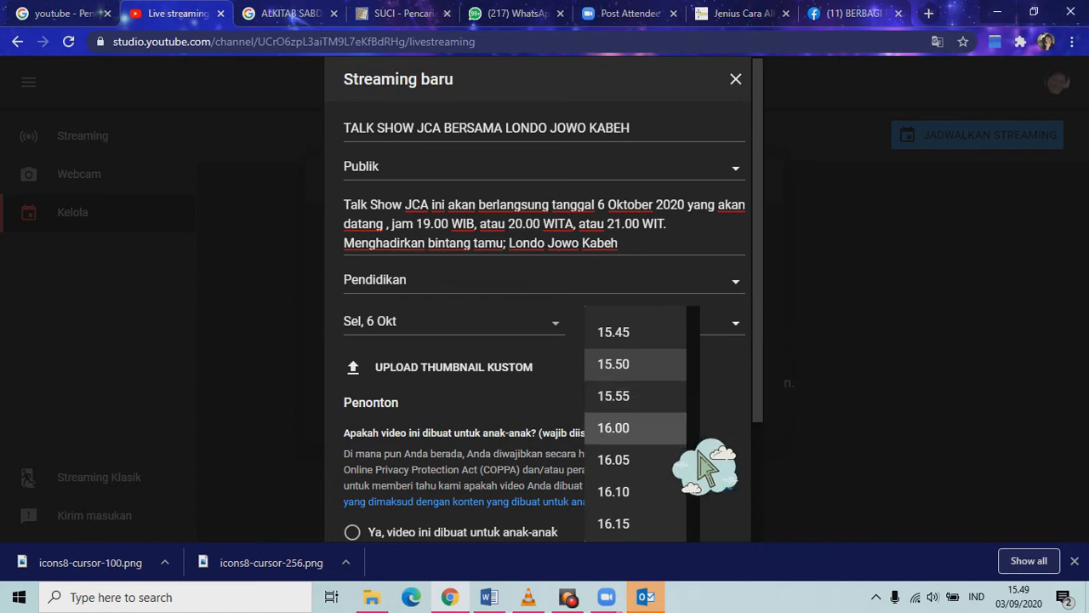
scroll(698, 460, down, 10)
click(660, 392)
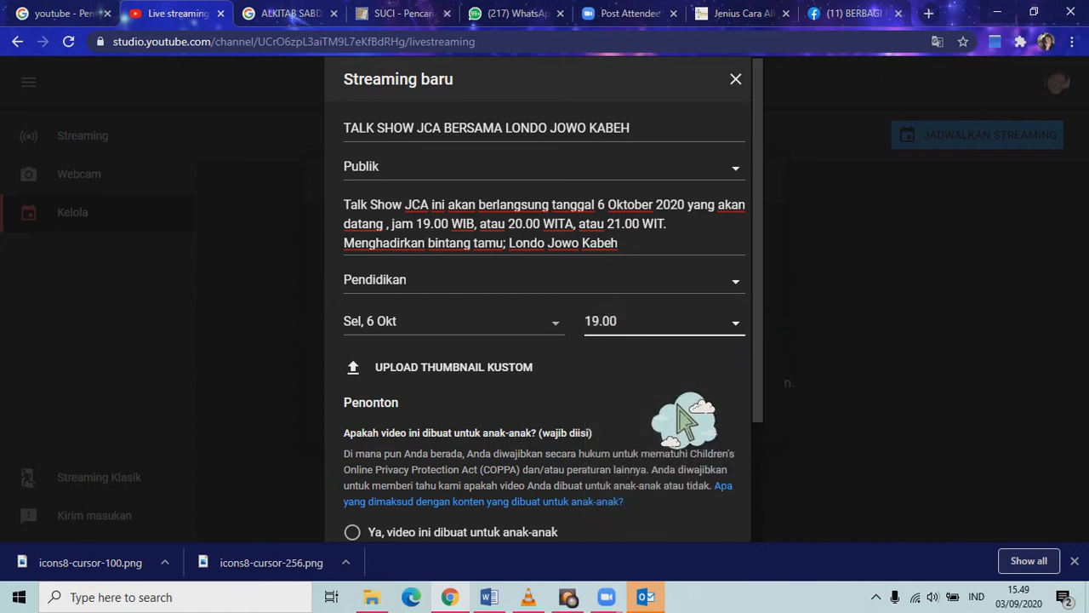
Upload IMG_8898 from D:\ZOOM JCA\flyer zoom juli as the stream thumbnail.
click(502, 383)
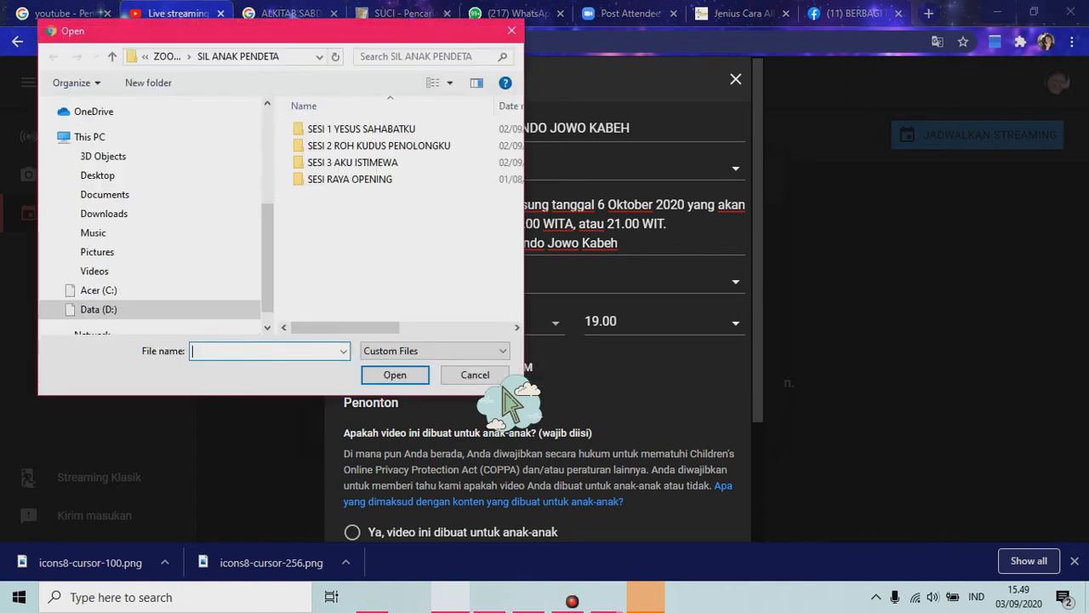
double_click(173, 313)
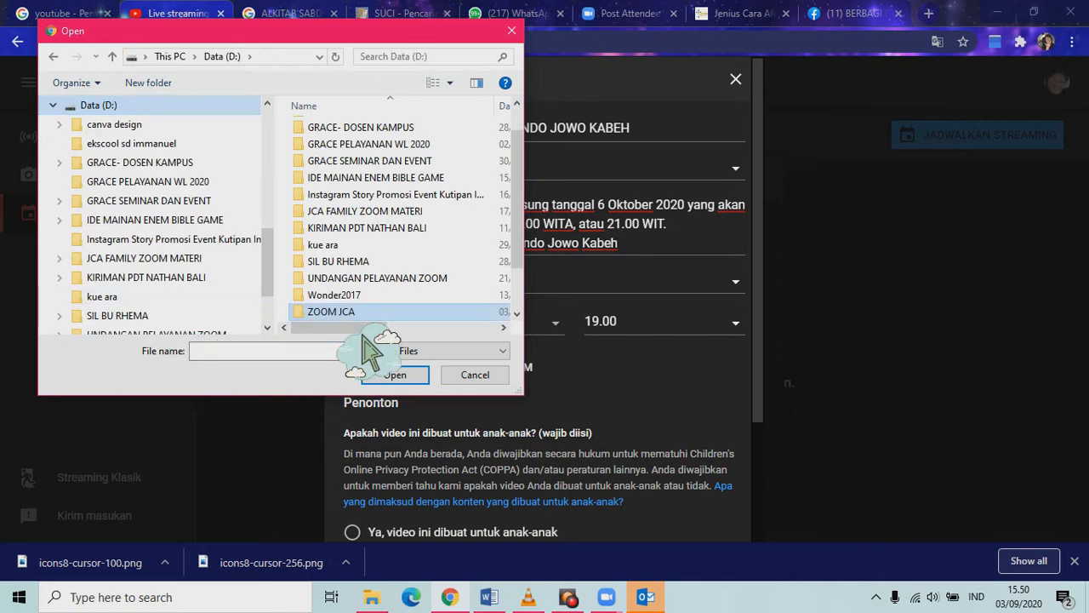
double_click(395, 314)
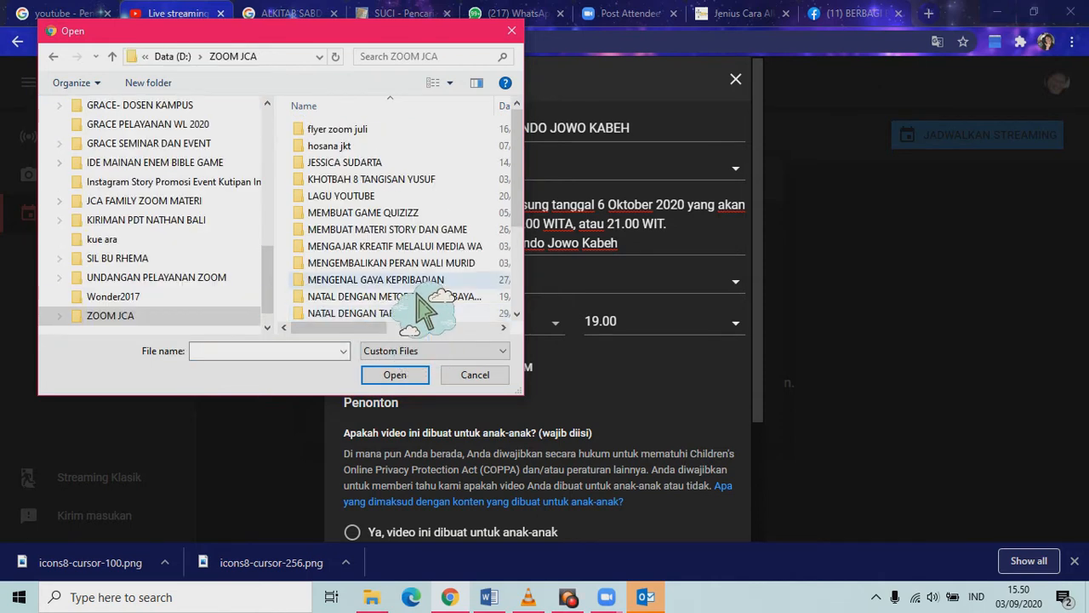
double_click(415, 129)
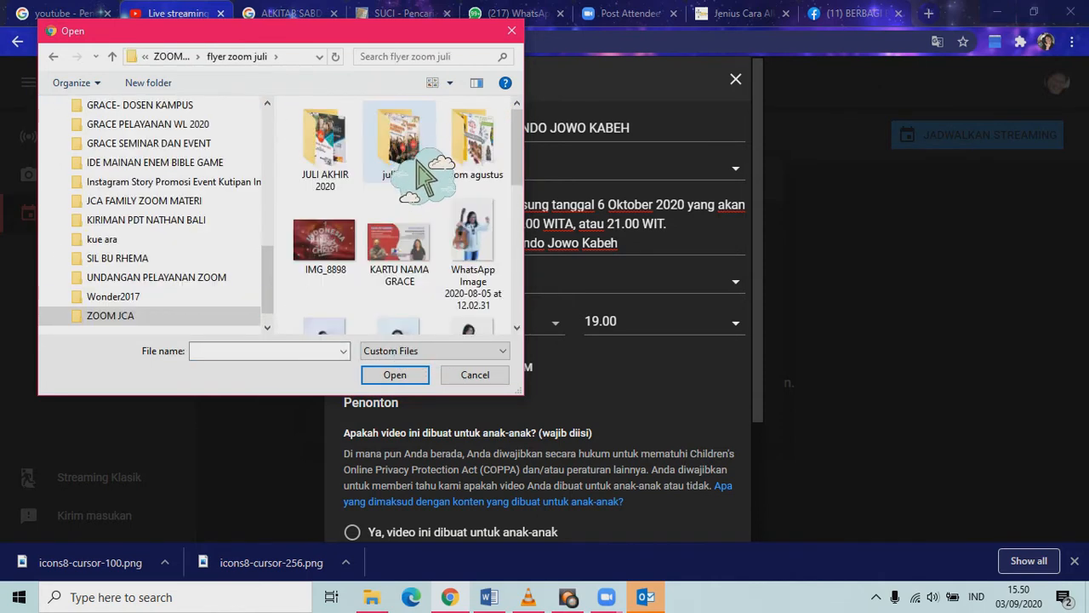
click(361, 263)
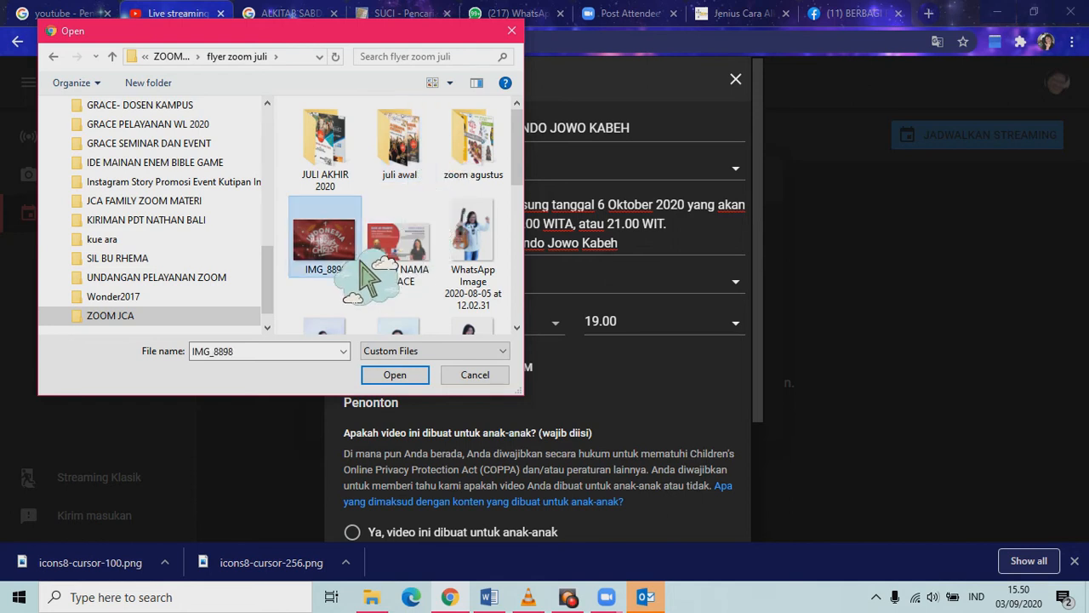
click(399, 381)
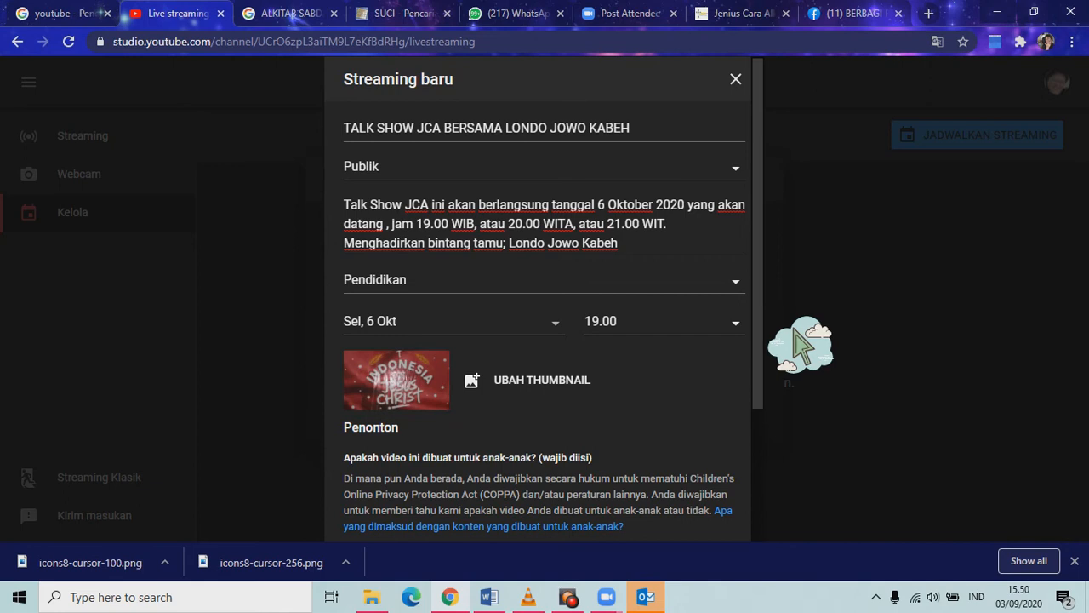
Replace the thumbnail with the photo taken at 12.02.42.
scroll(804, 357, down, 2)
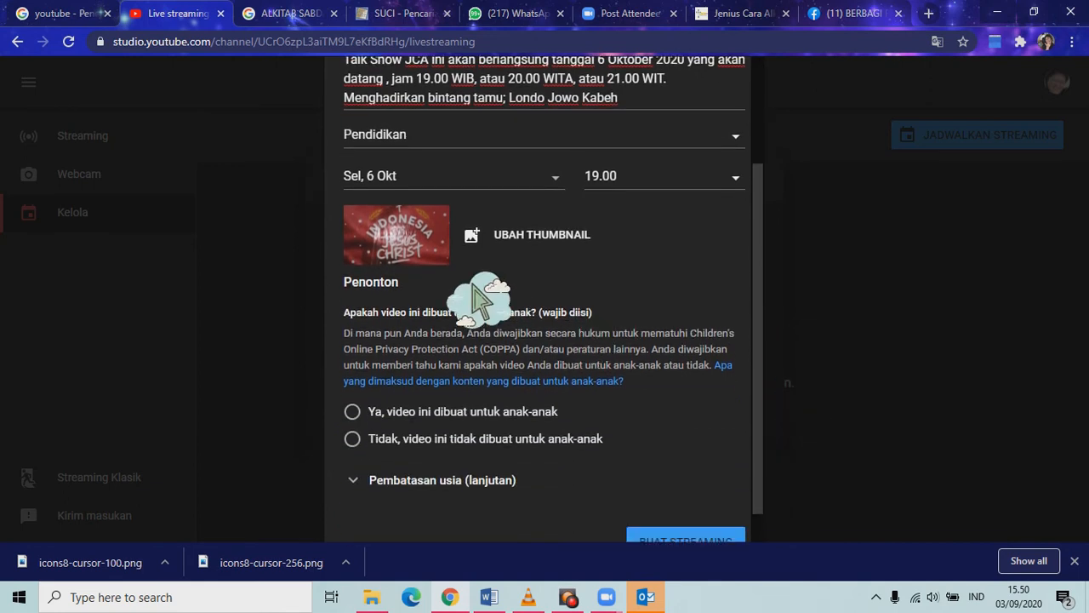
click(544, 243)
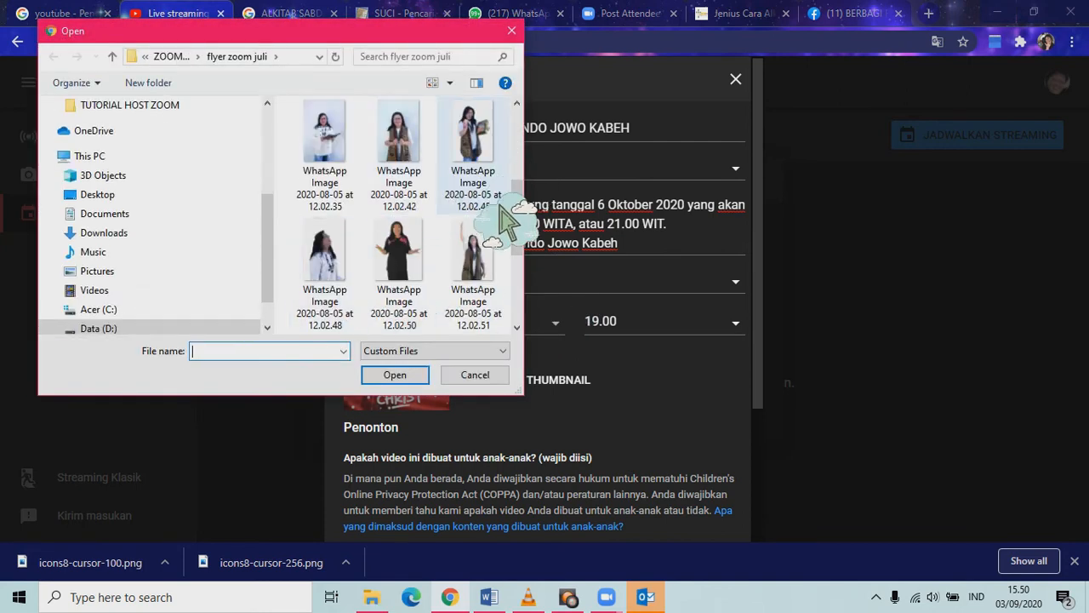
click(425, 197)
click(423, 376)
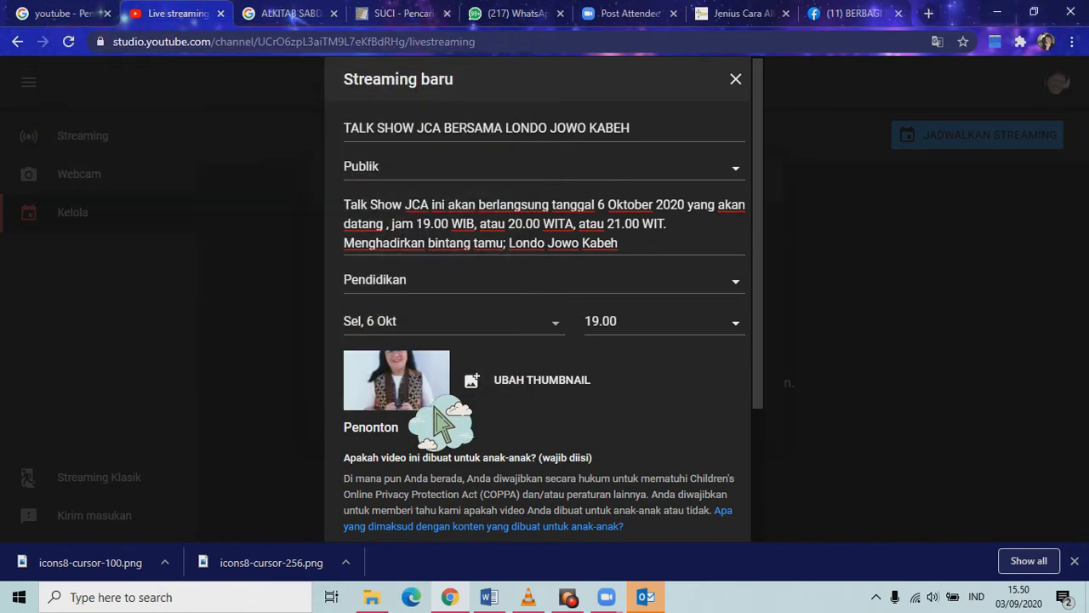
Mark the stream as 'Tidak, video ini tidak dibuat untuk anak-anak'.
scroll(801, 341, down, 3)
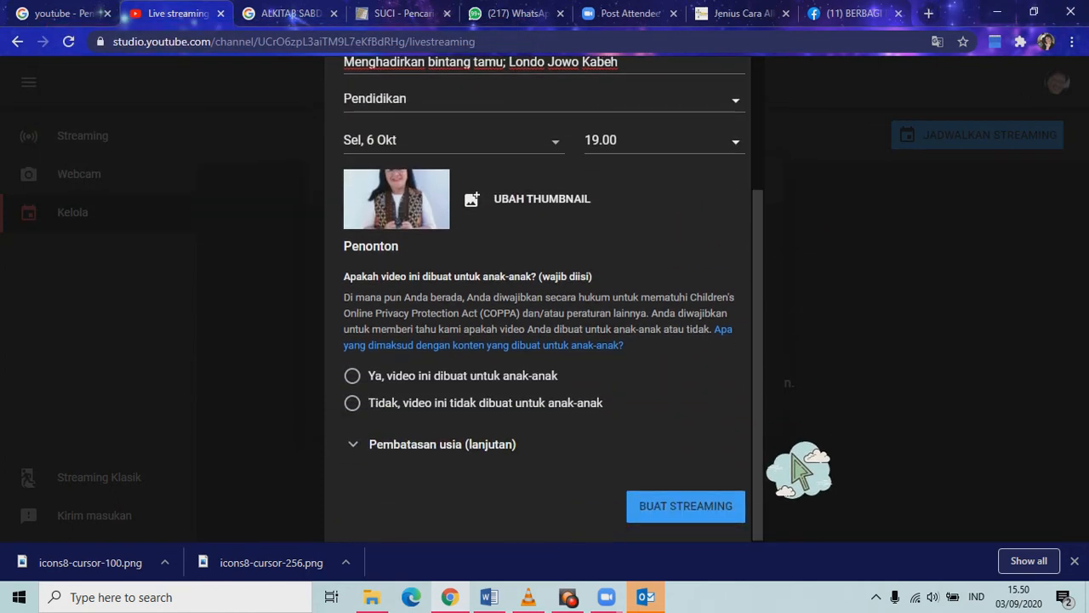
click(430, 411)
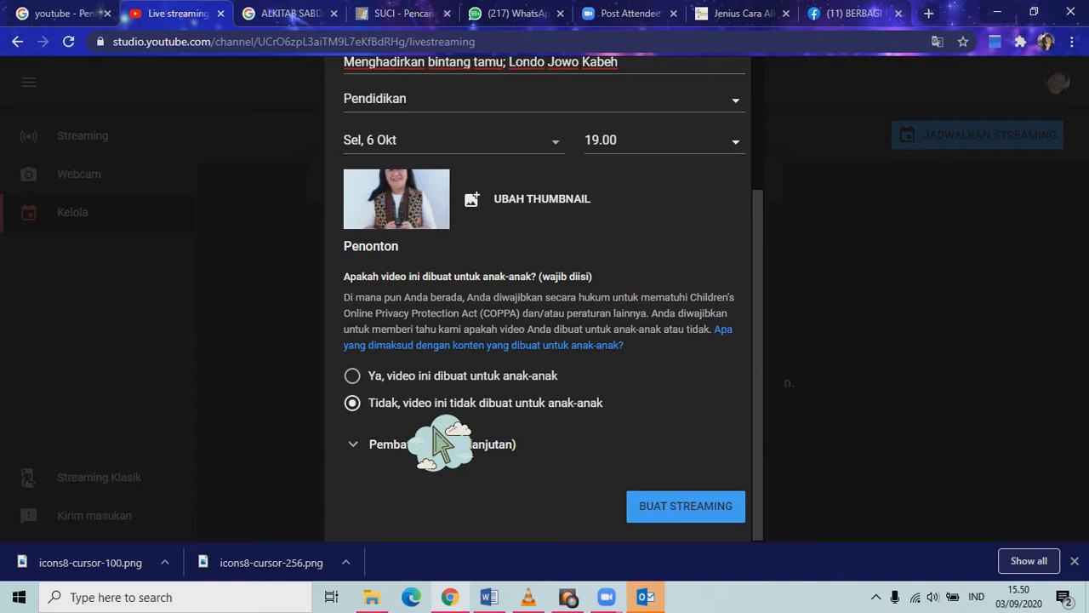
scroll(476, 459, up, 3)
scroll(793, 345, down, 3)
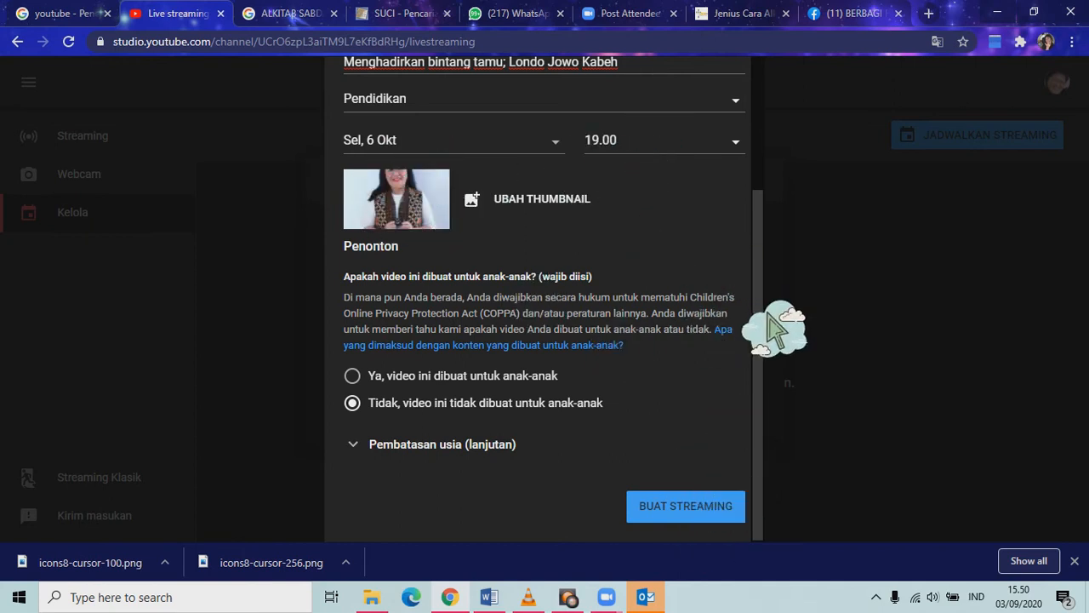
Create the scheduled talk show stream, open its control page and copy the stream key.
click(730, 518)
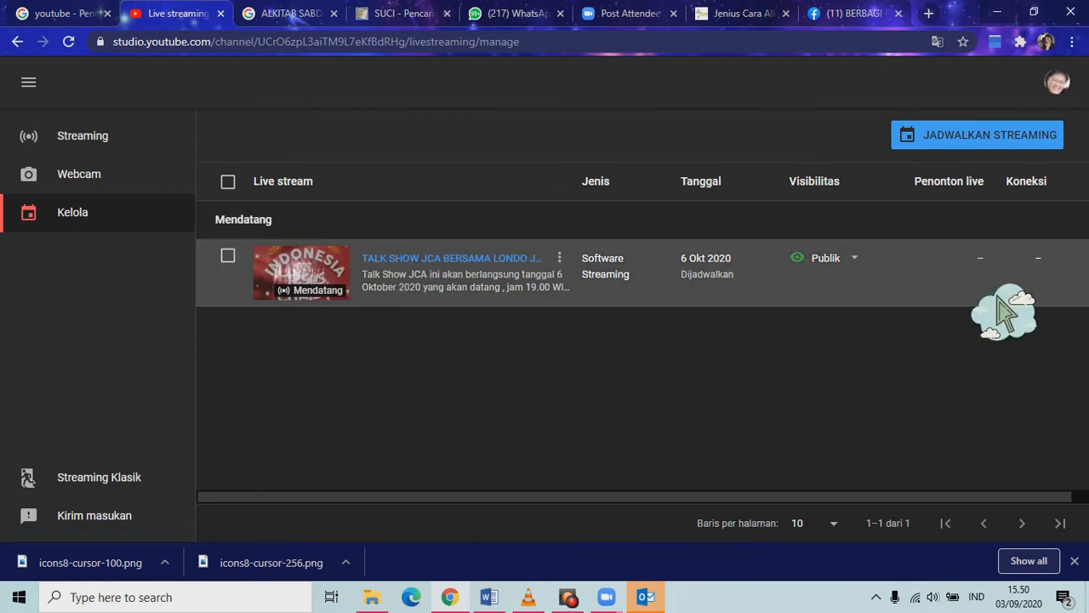
click(366, 295)
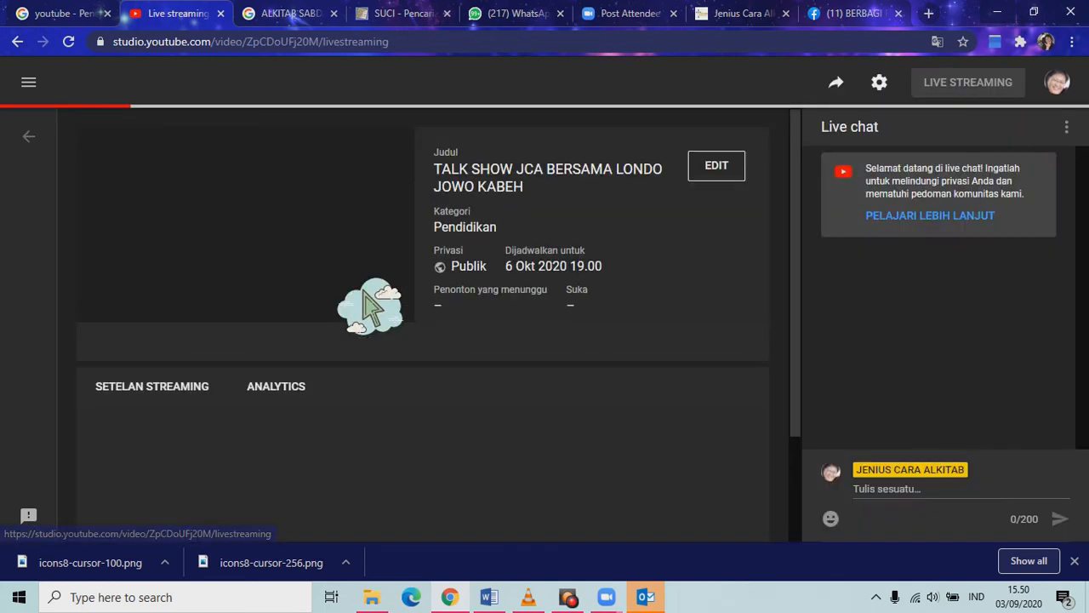
scroll(340, 468, down, 2)
scroll(459, 489, up, 2)
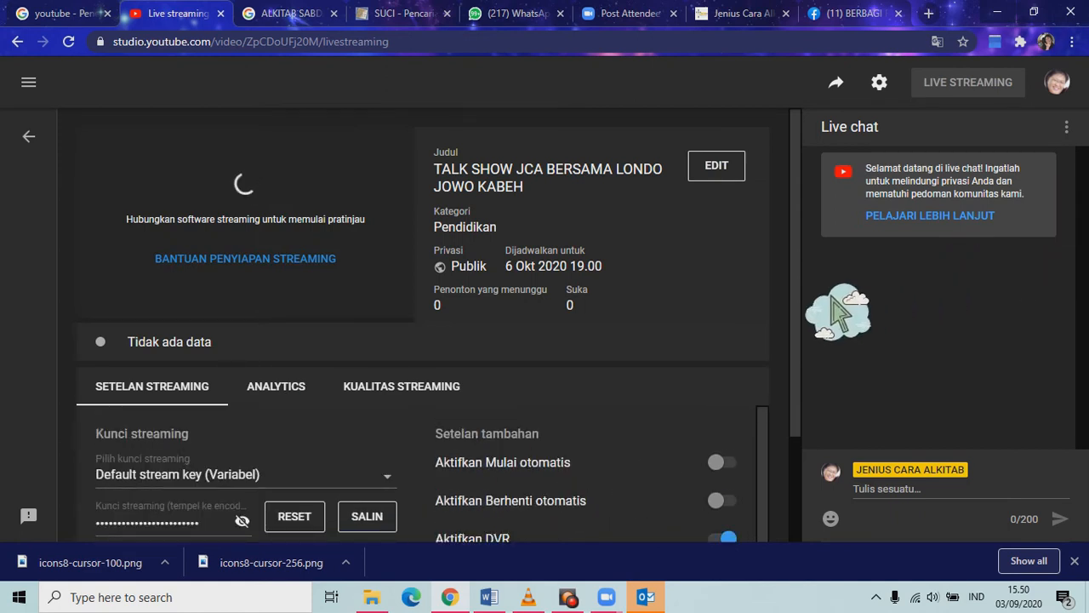
scroll(838, 314, down, 2)
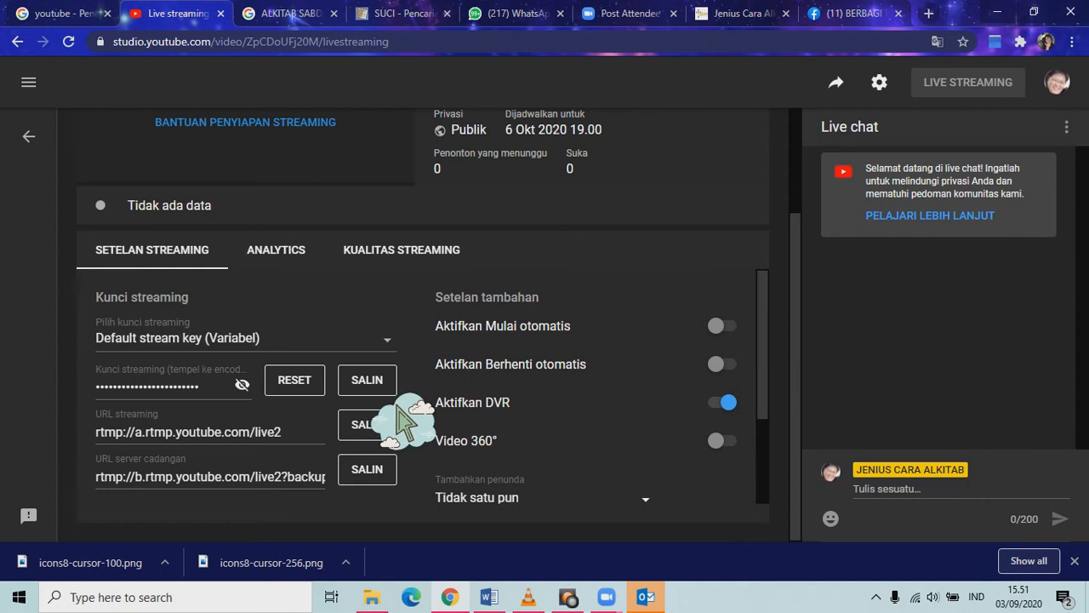
click(374, 382)
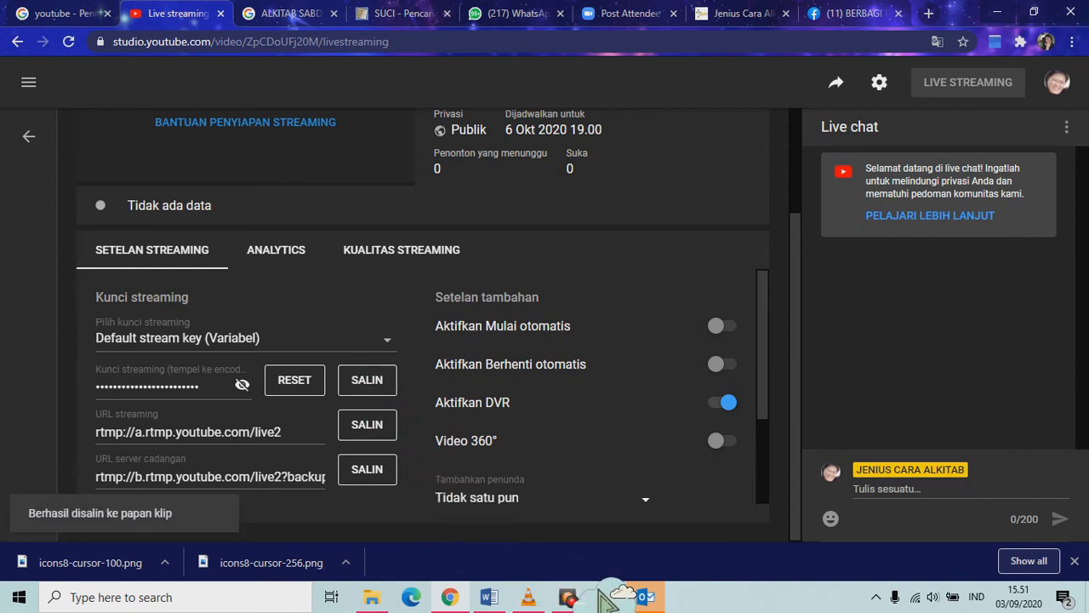
Open the meeting's Custom Live Streaming Service page and check the streaming key.
mouse_move(606, 597)
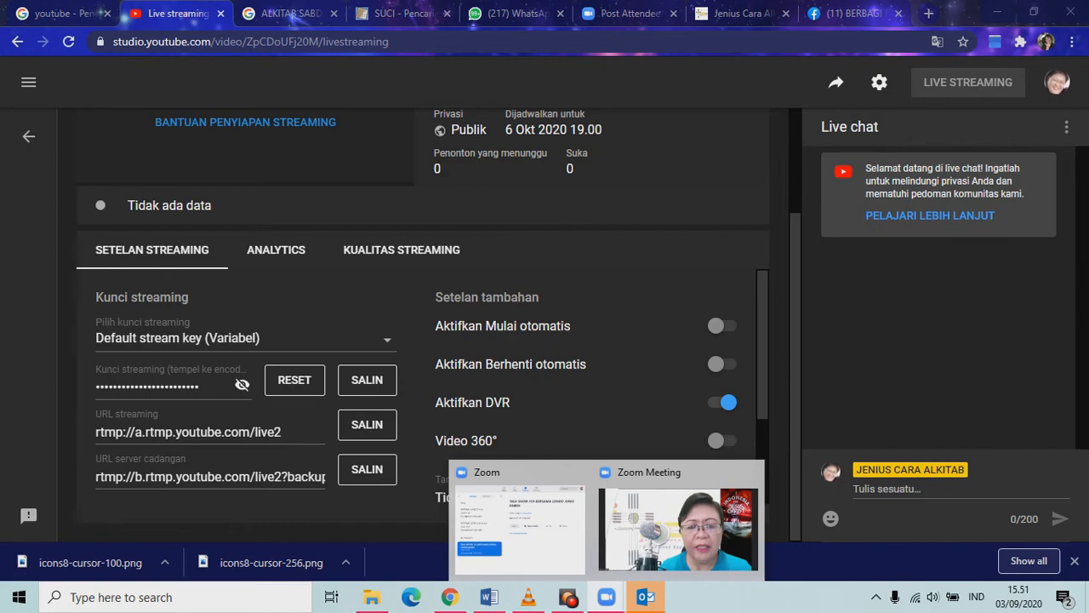
click(688, 560)
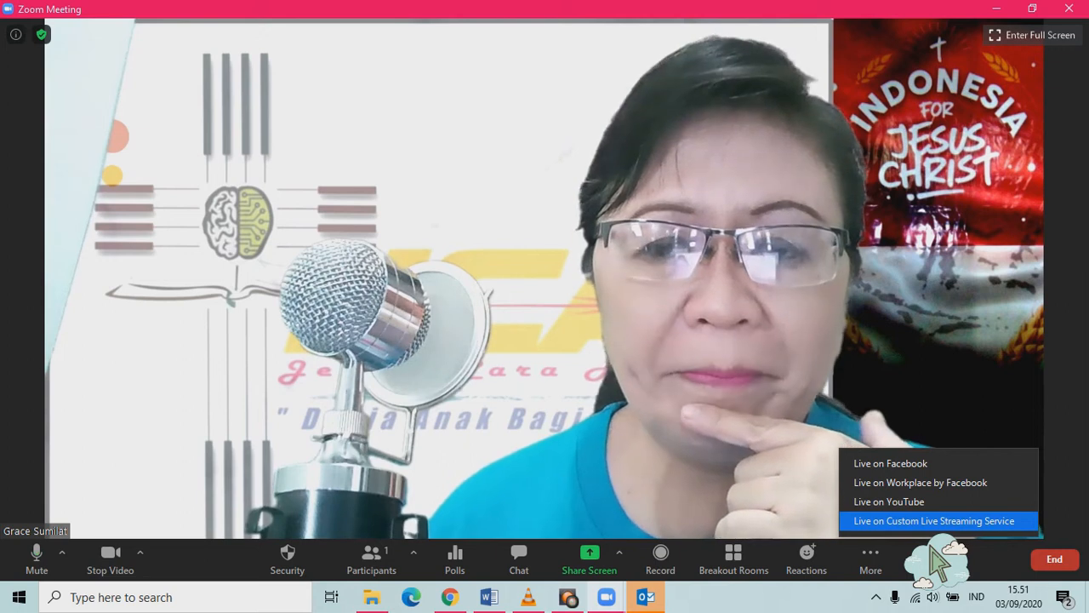
click(934, 520)
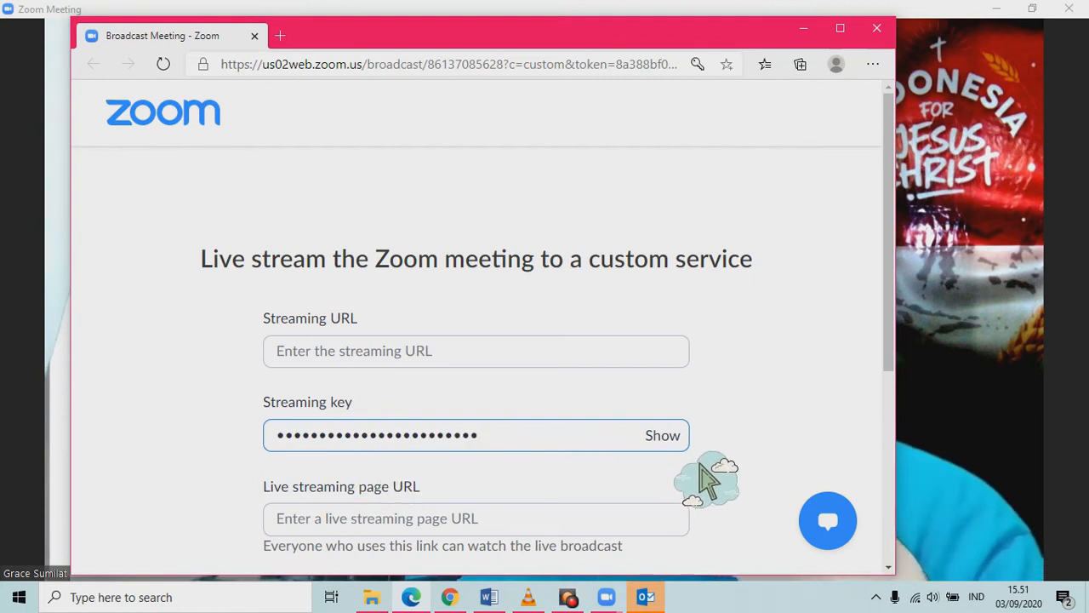
click(663, 435)
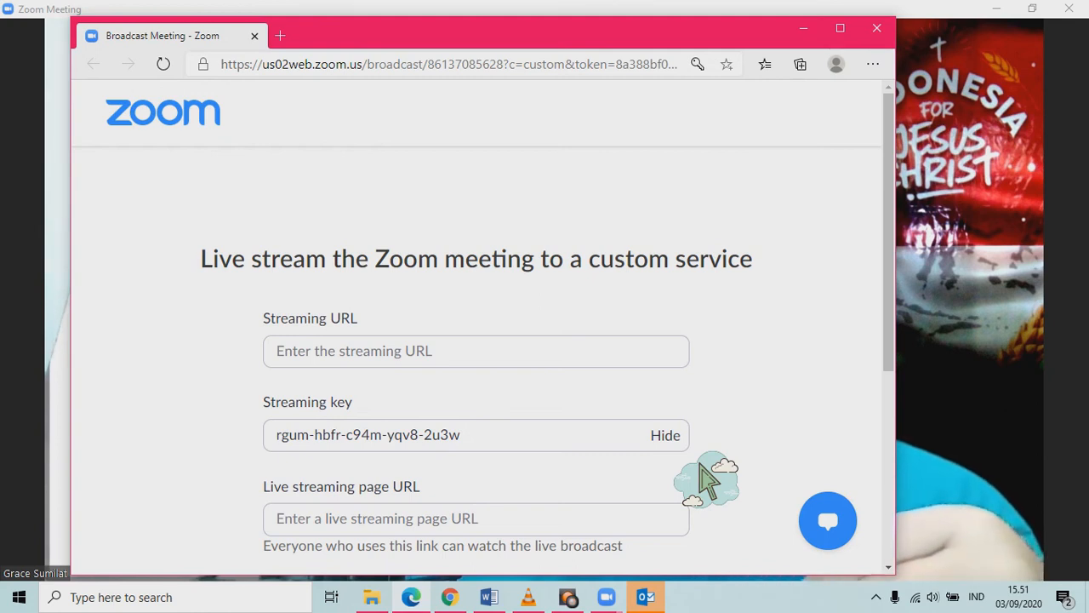
click(699, 464)
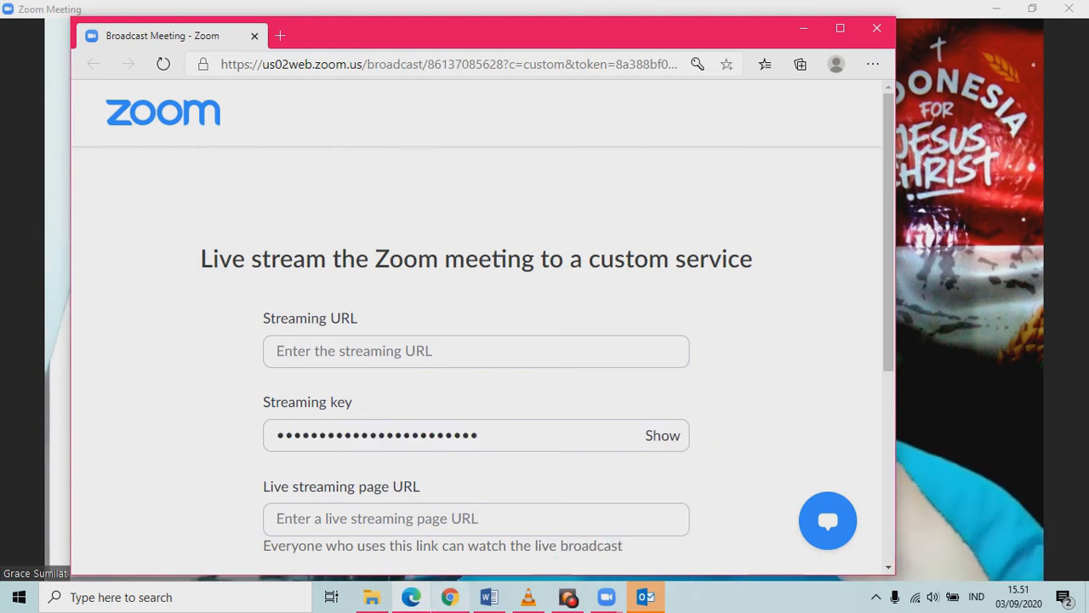
click(449, 596)
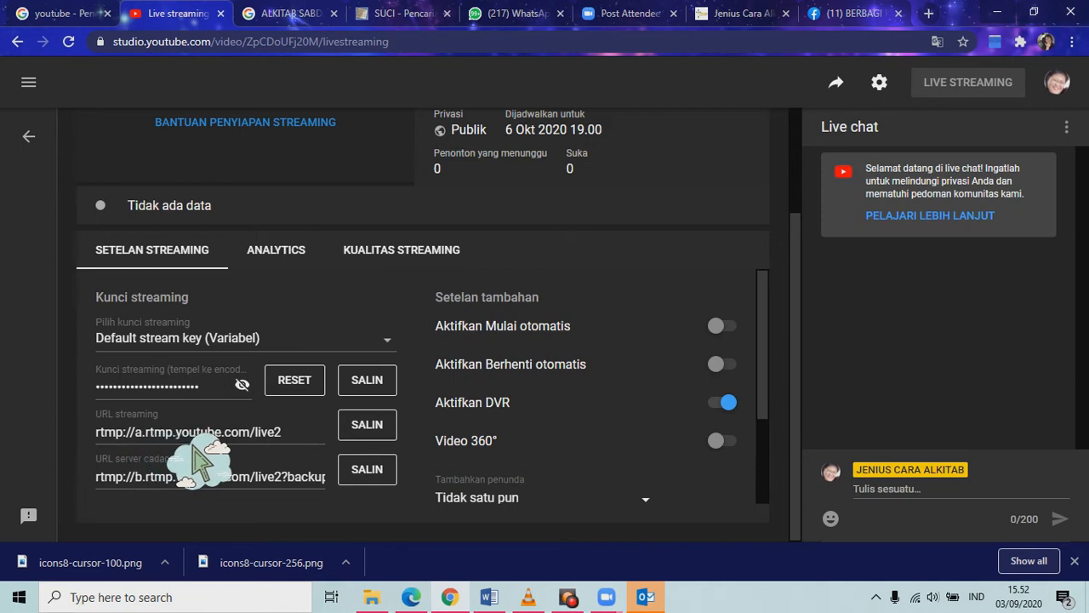
Copy YouTube Studio's streaming URL and bring Zoom's custom live-stream page forward.
click(406, 450)
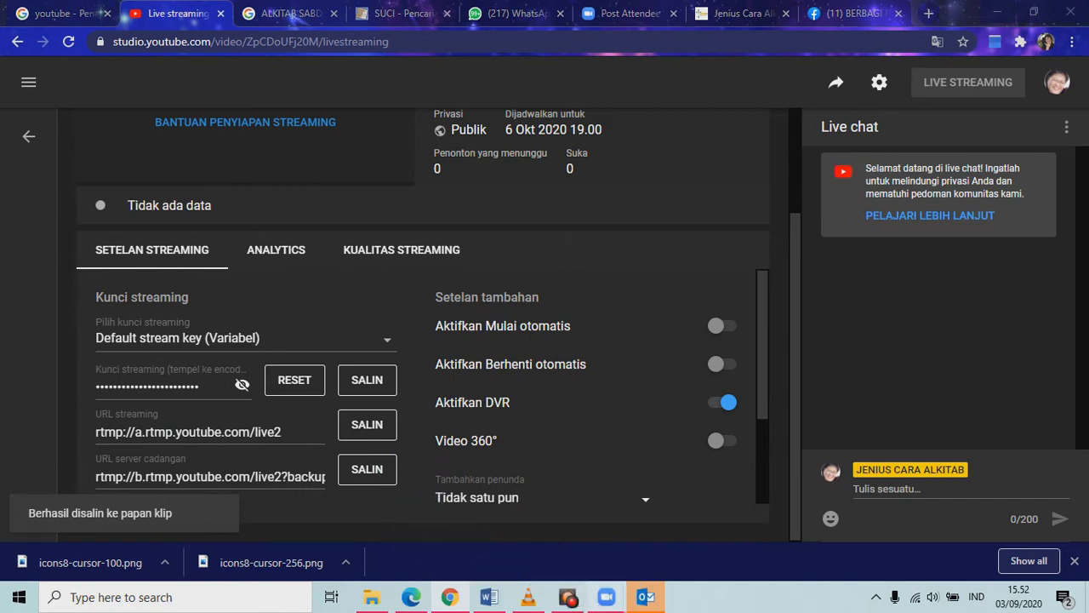
mouse_move(606, 596)
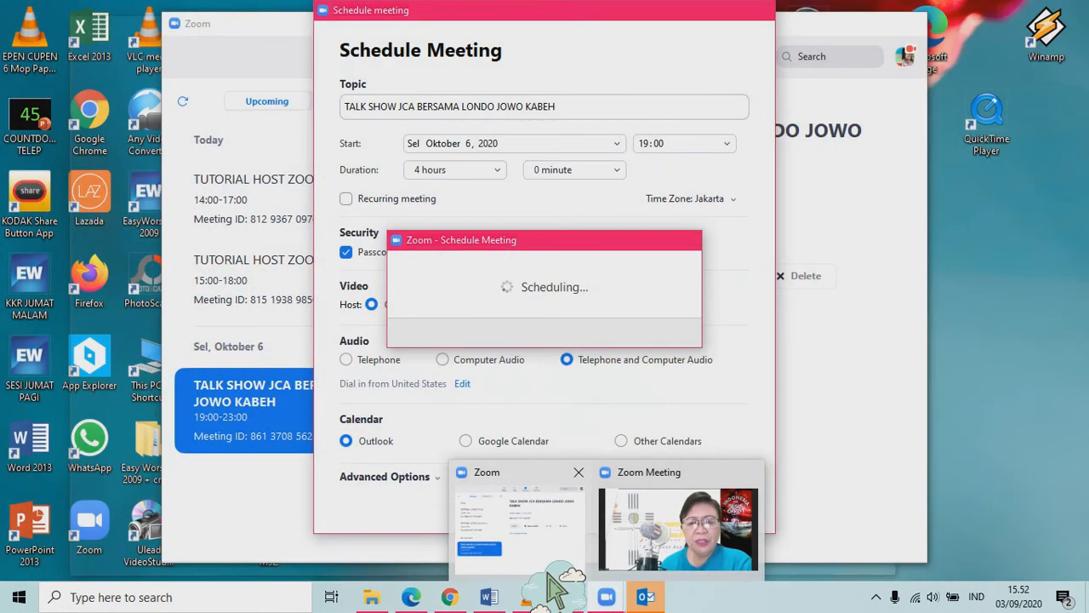
click(549, 574)
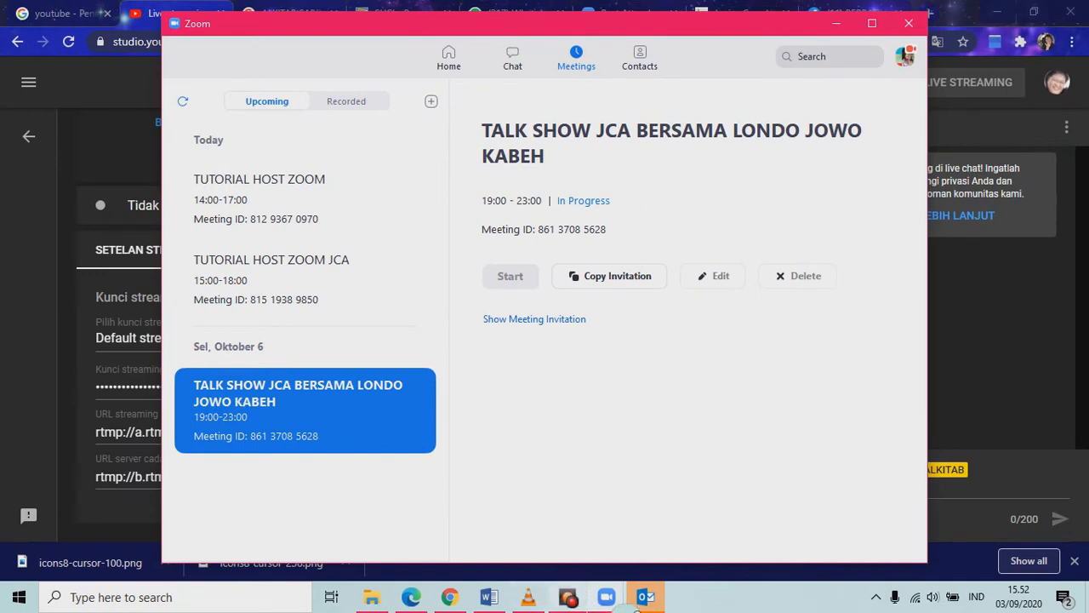
click(607, 597)
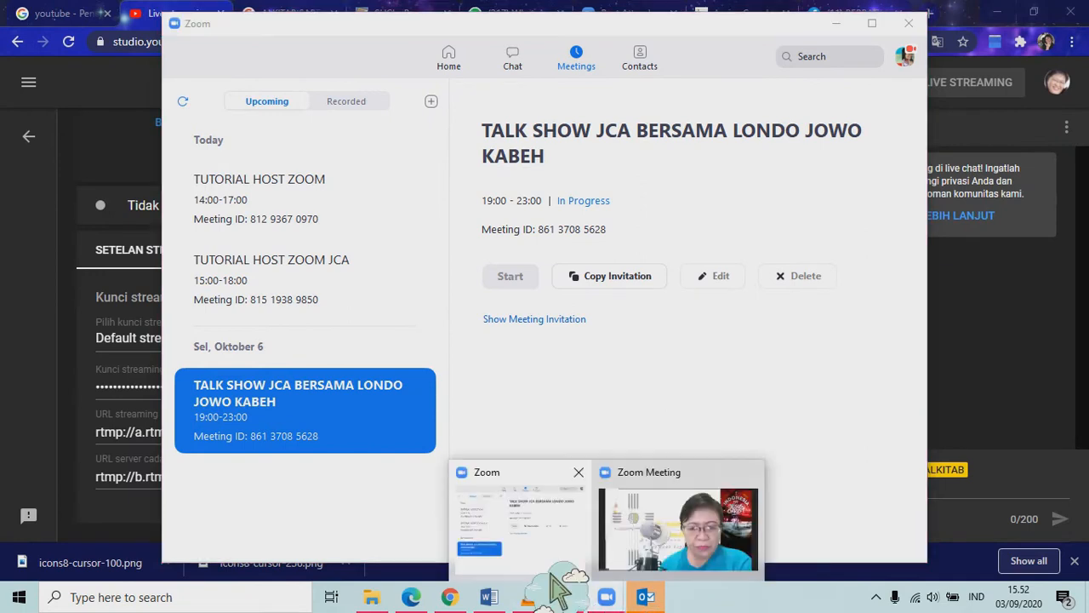
mouse_move(551, 574)
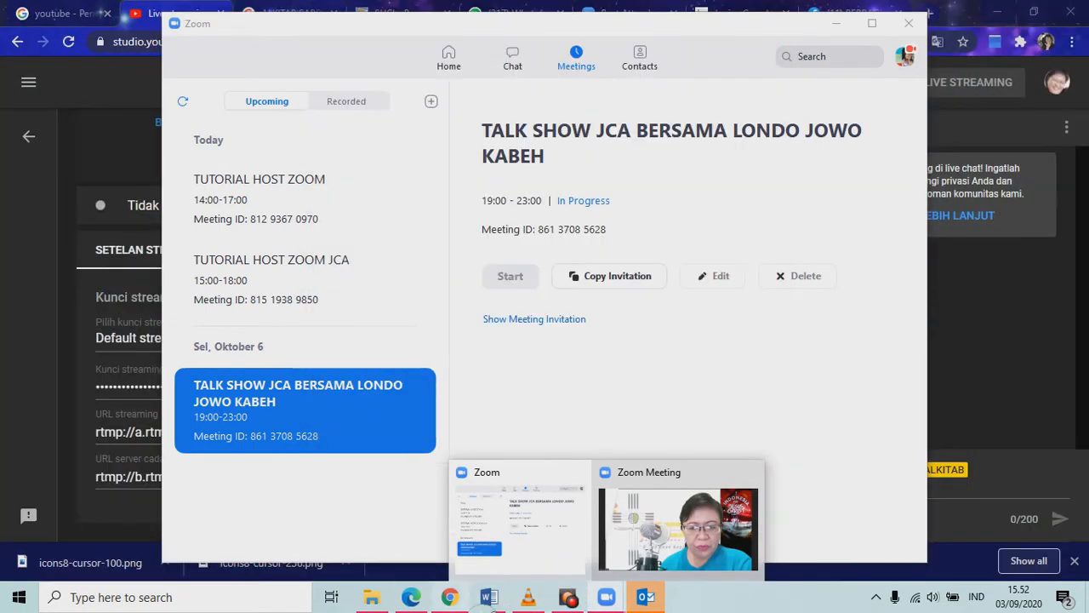
click(411, 597)
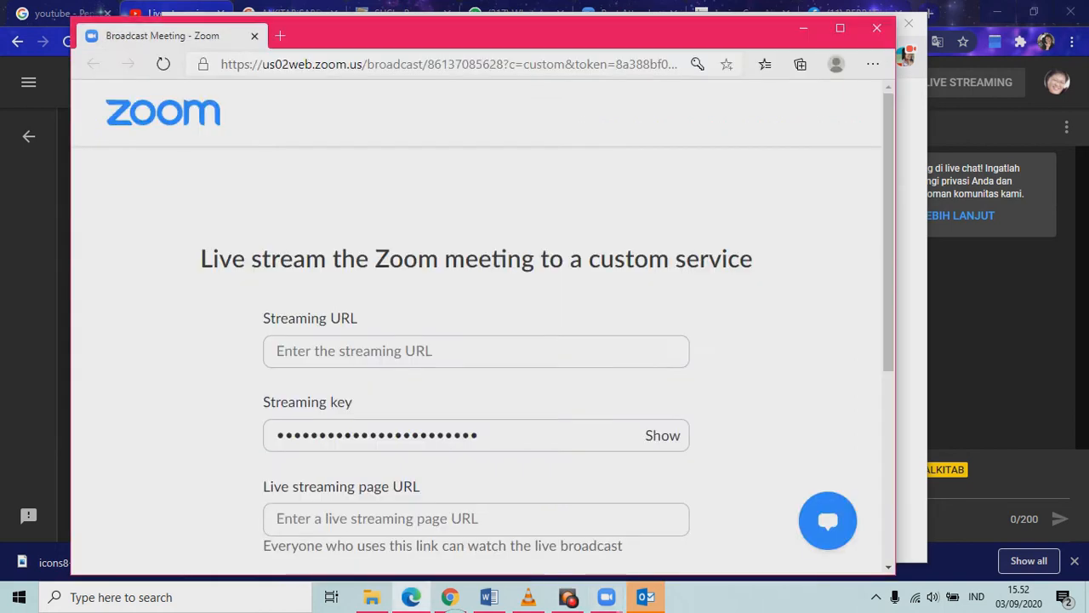
Fill Zoom's Streaming URL field with rtmp://a.rtmp.youtube.com/live2 from YouTube Studio.
click(397, 364)
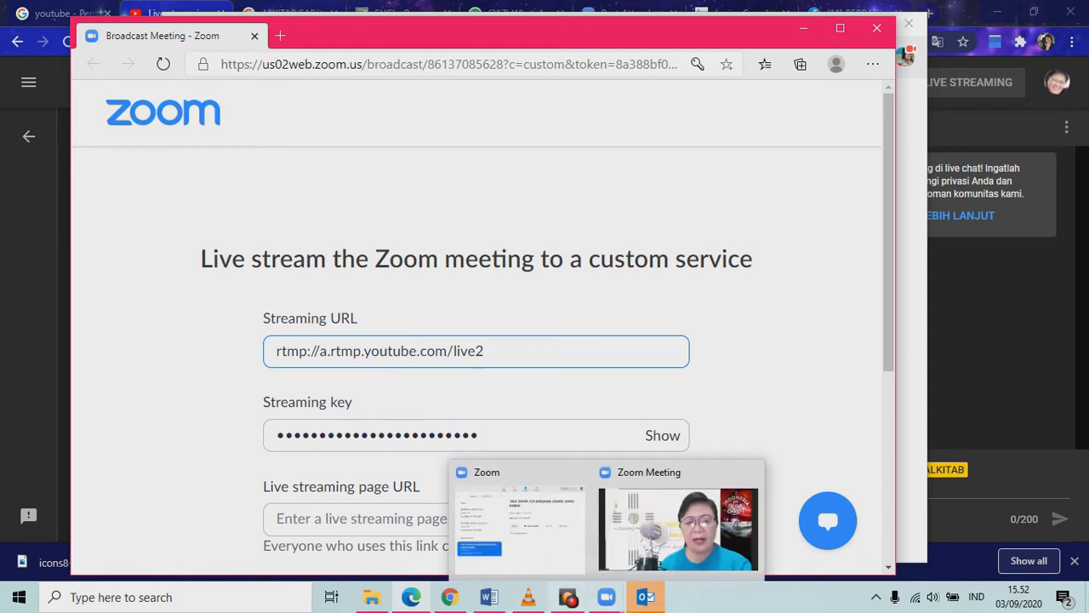
mouse_move(618, 605)
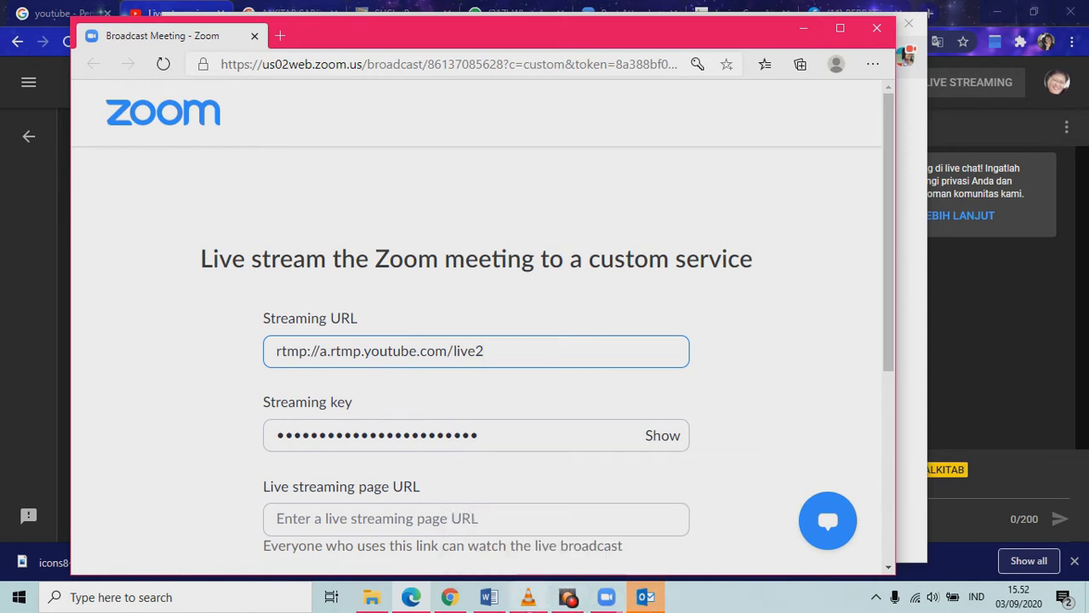
click(450, 598)
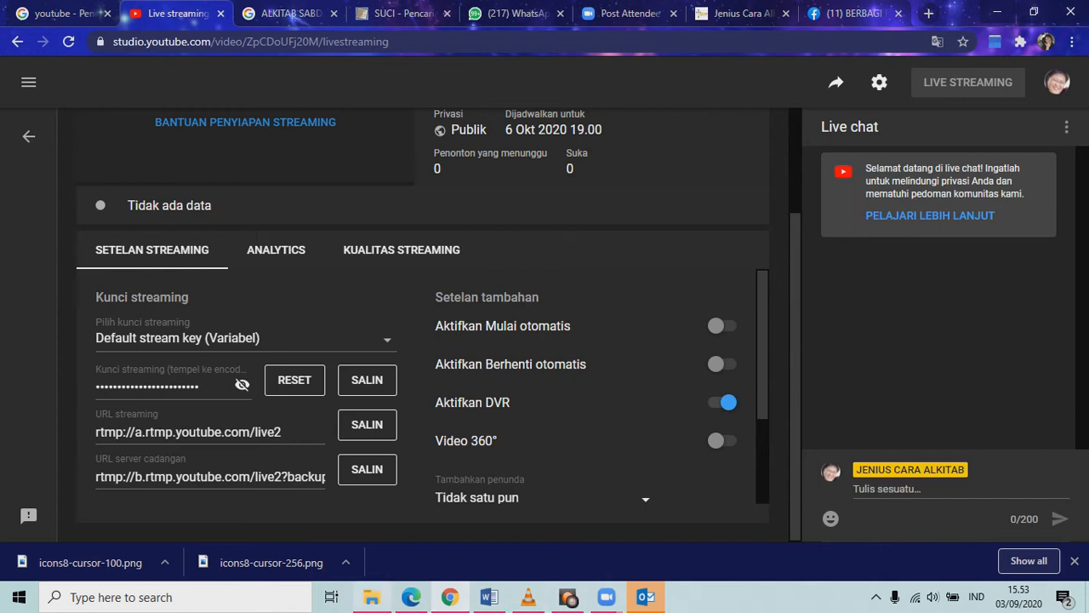
click(411, 597)
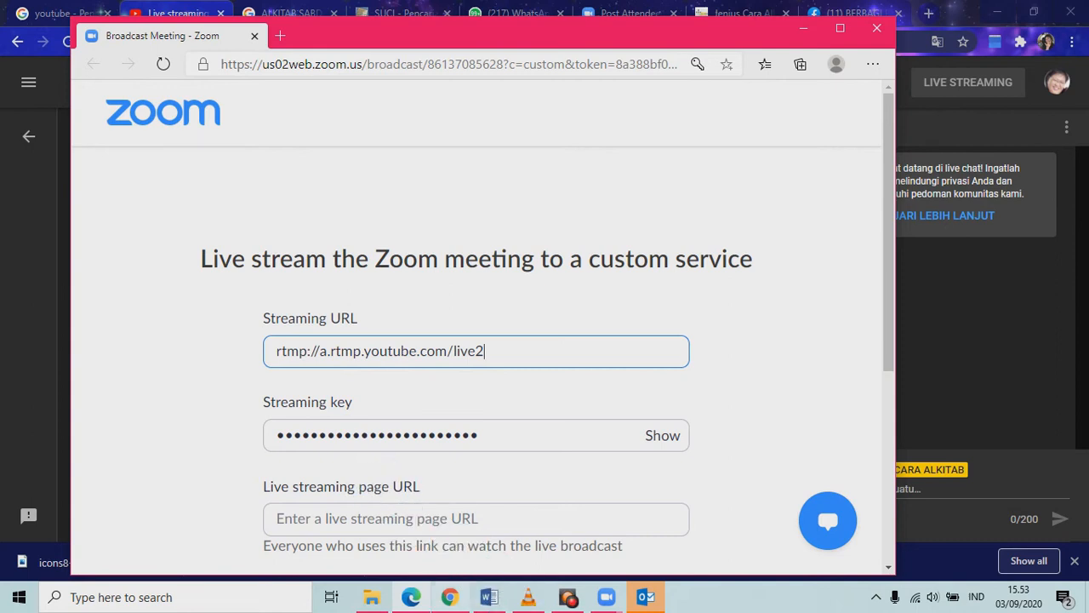
mouse_move(450, 596)
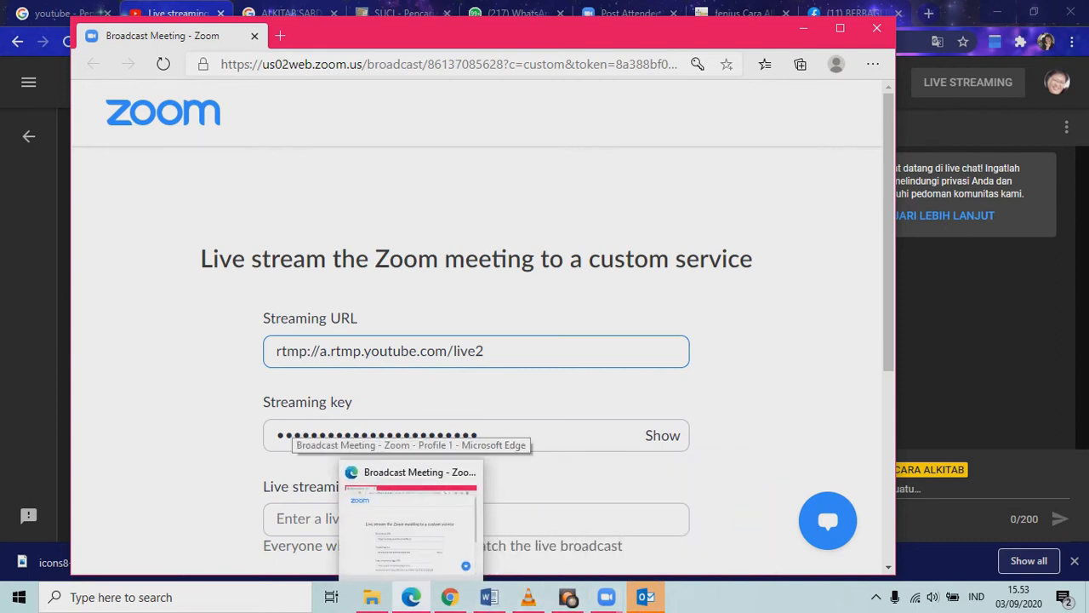
click(450, 596)
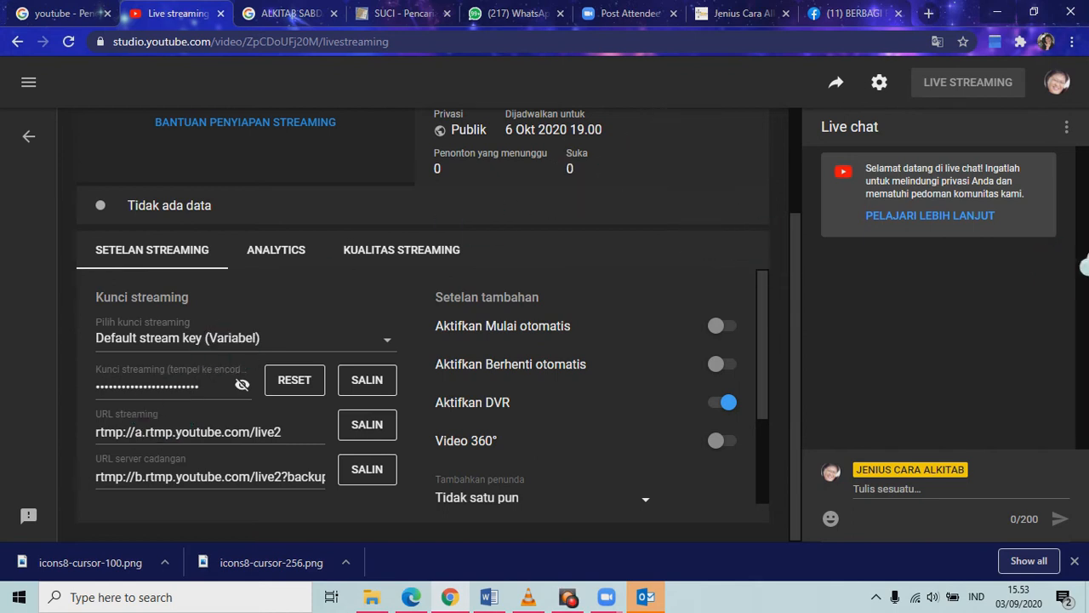
scroll(839, 280, up, 3)
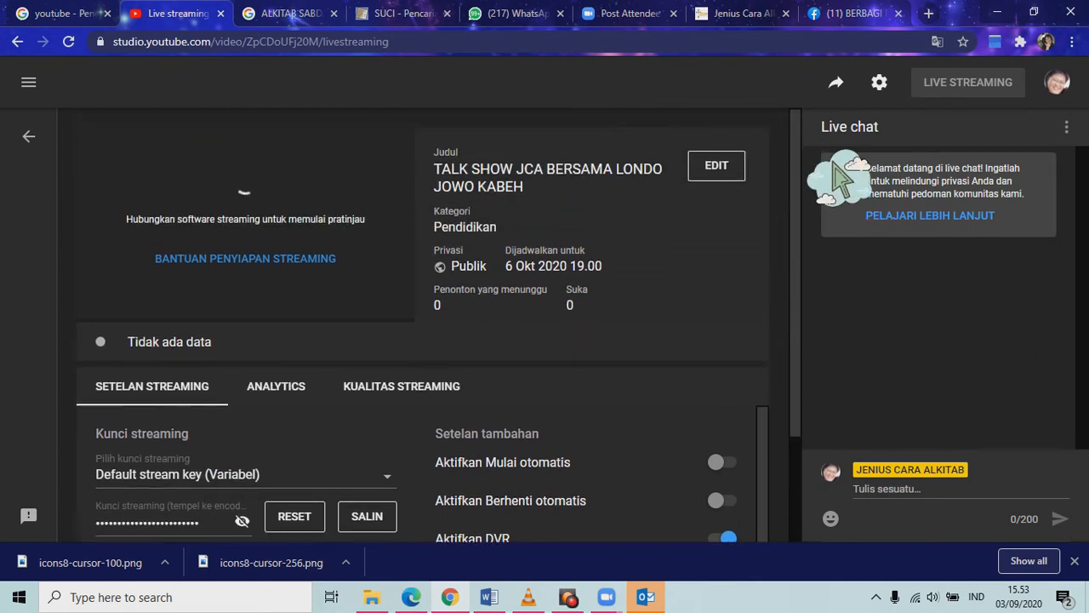
click(844, 88)
key(ctrl+c)
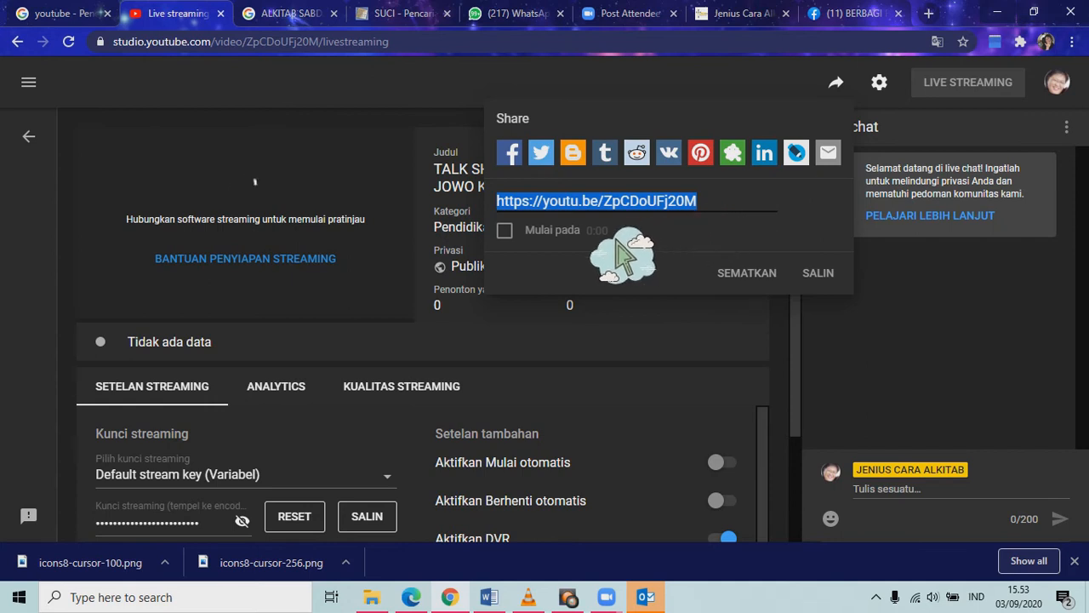
click(832, 281)
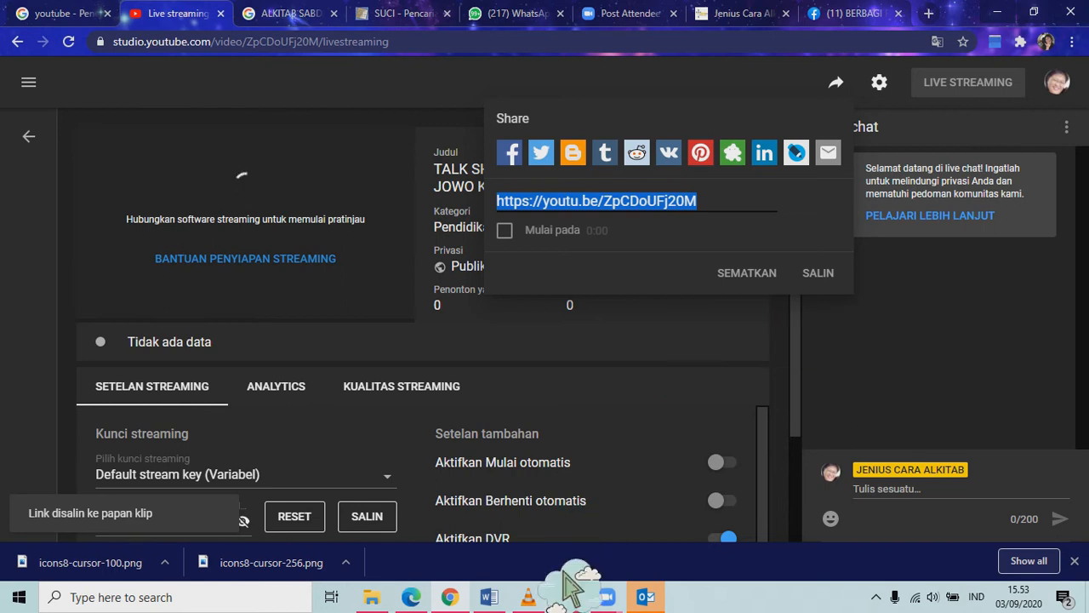
click(418, 598)
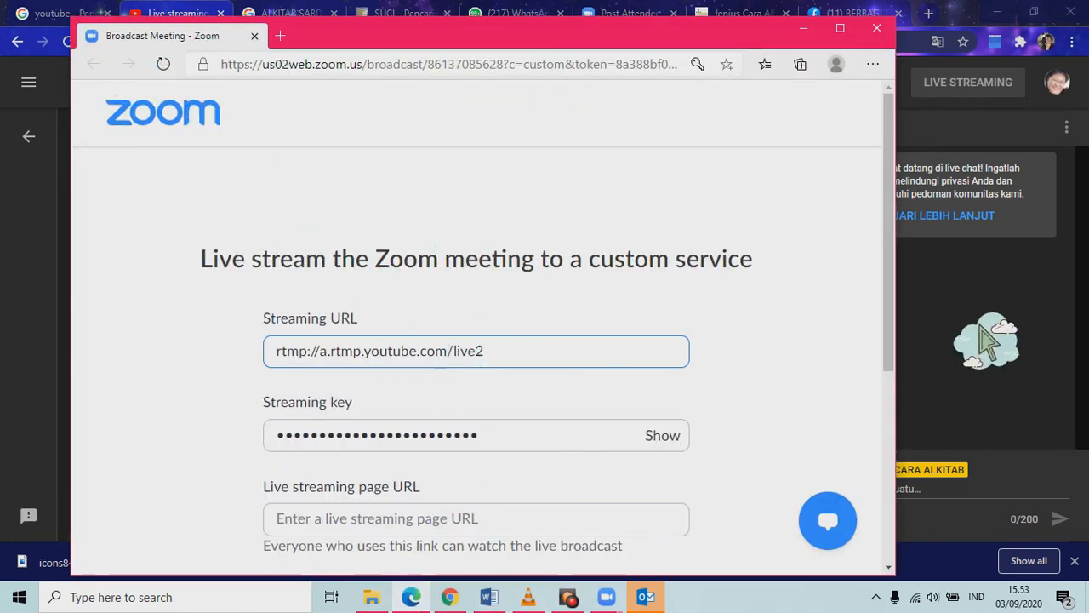
scroll(851, 409, down, 2)
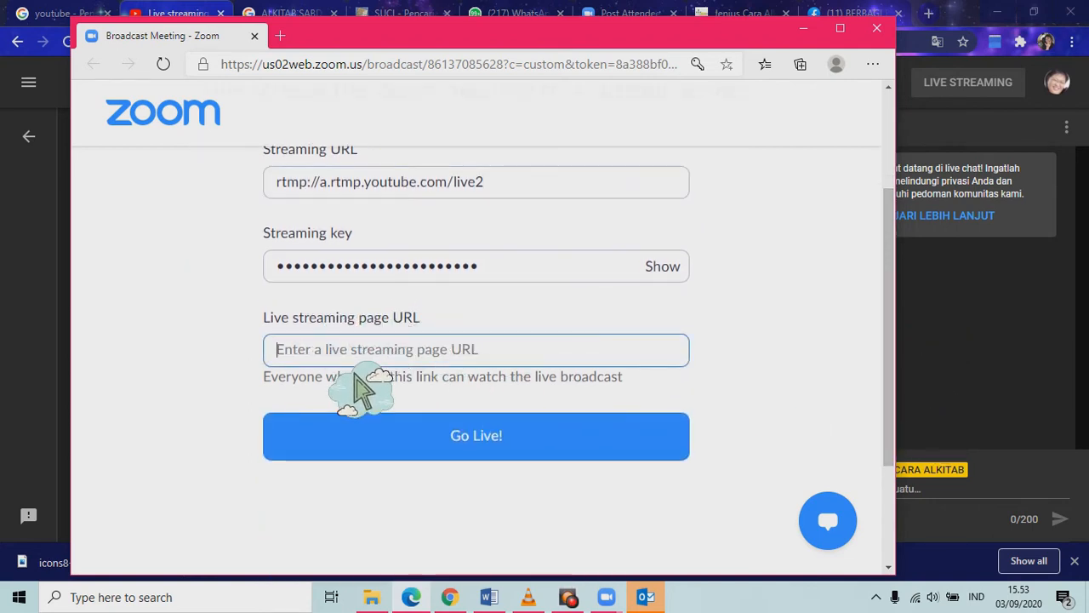
key(ctrl+v)
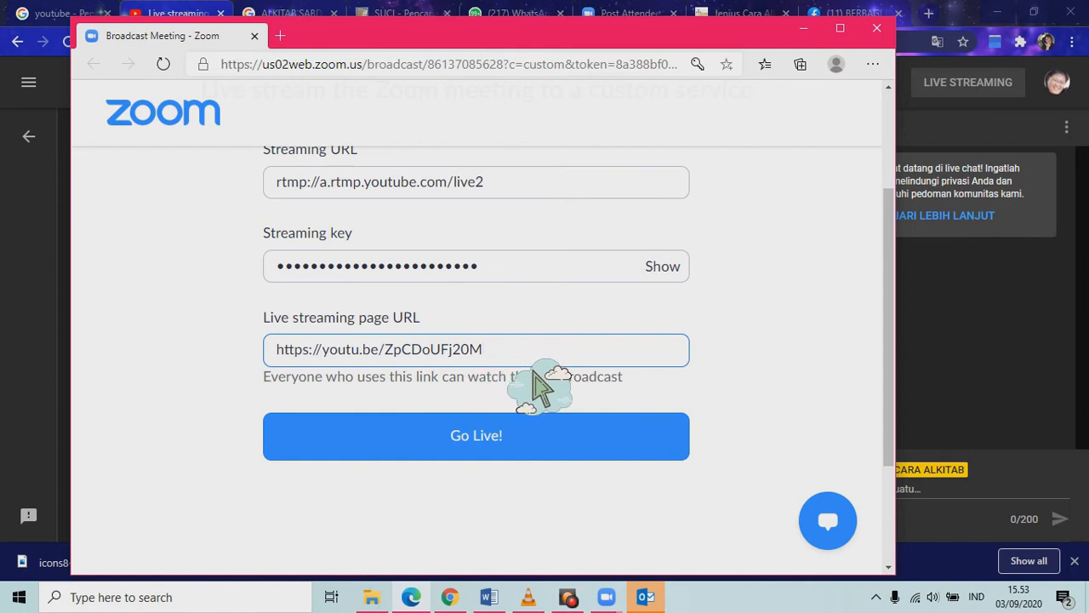
key(ctrl+a)
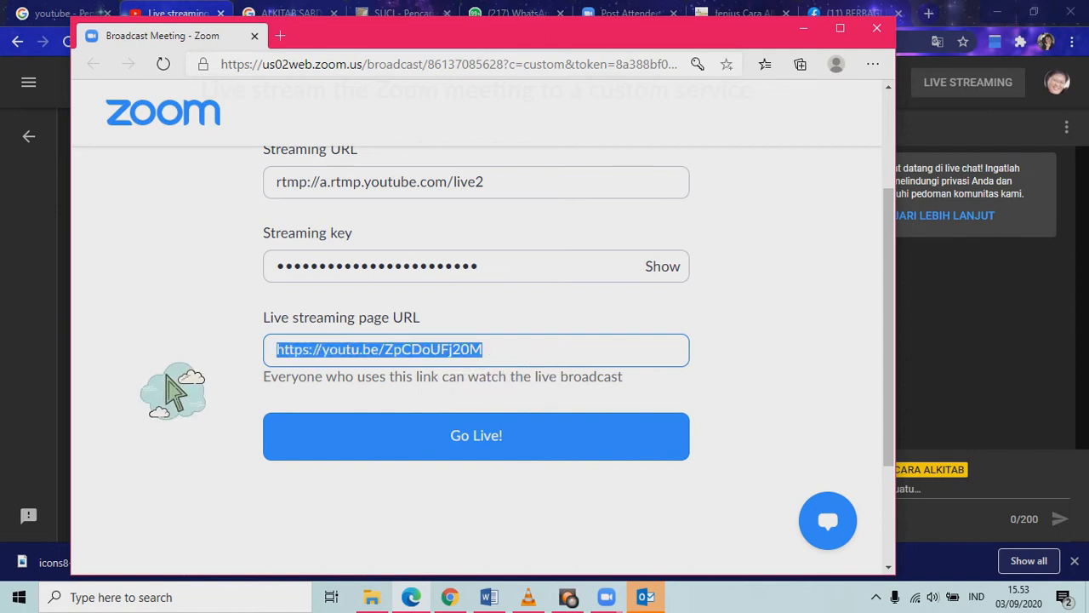
click(536, 363)
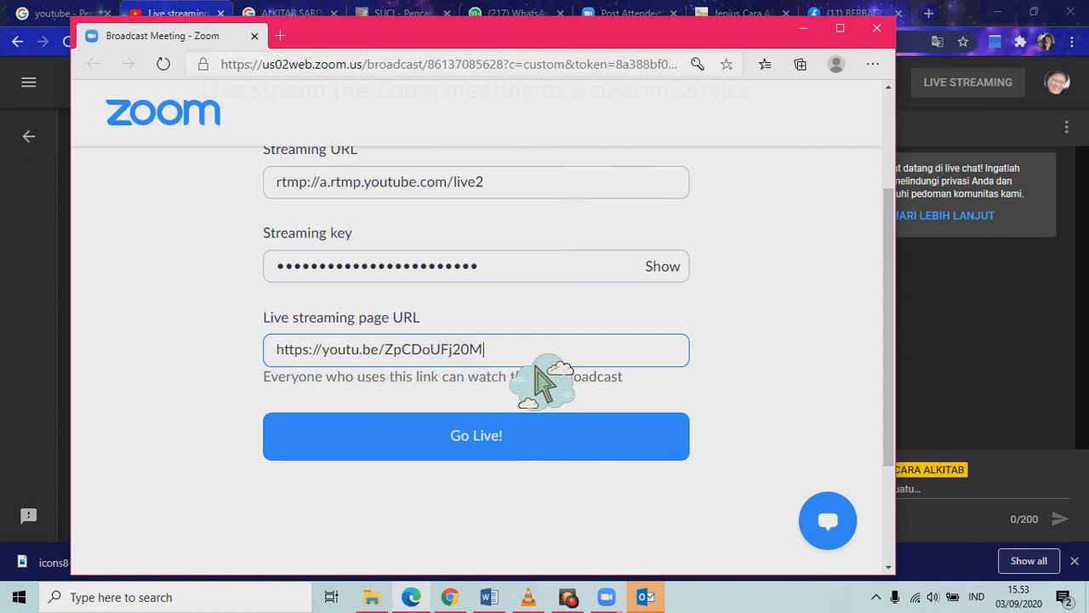
click(532, 458)
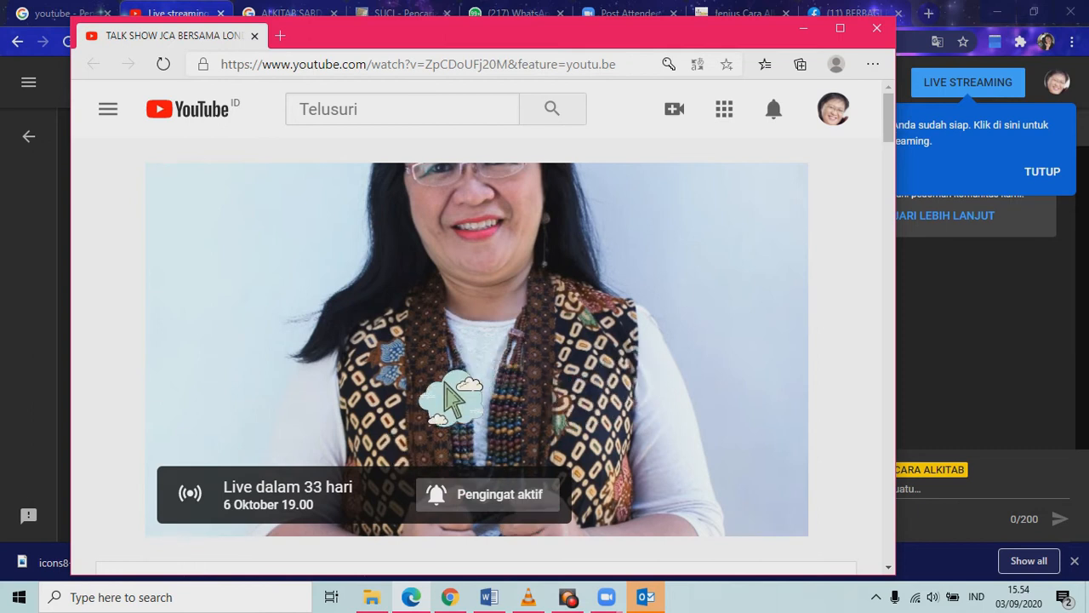
Scroll the YouTube watch page to the live chat, then close that window.
scroll(517, 392, down, 5)
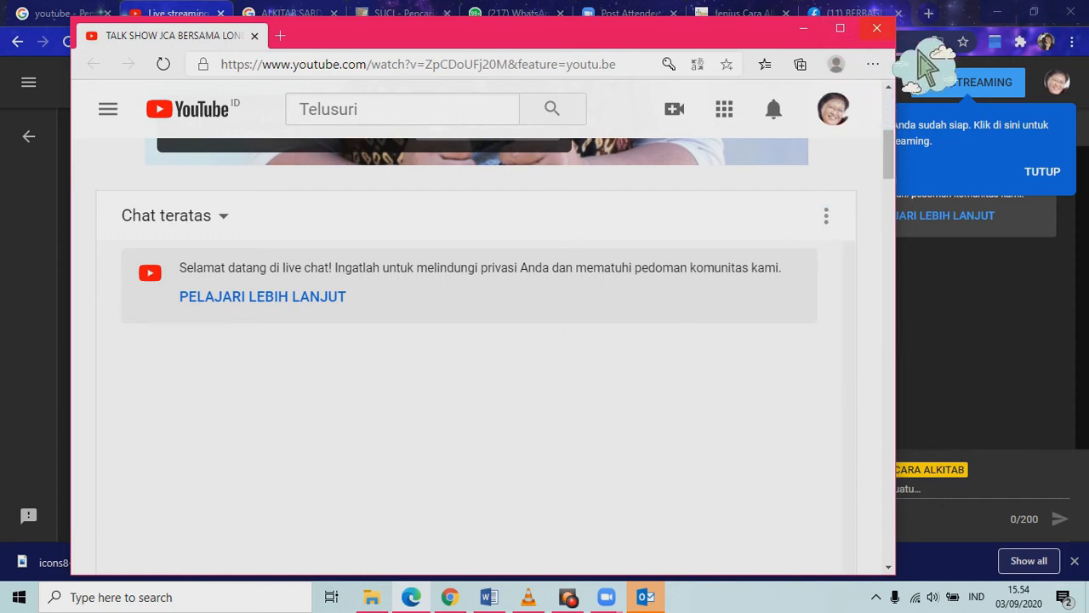
click(876, 28)
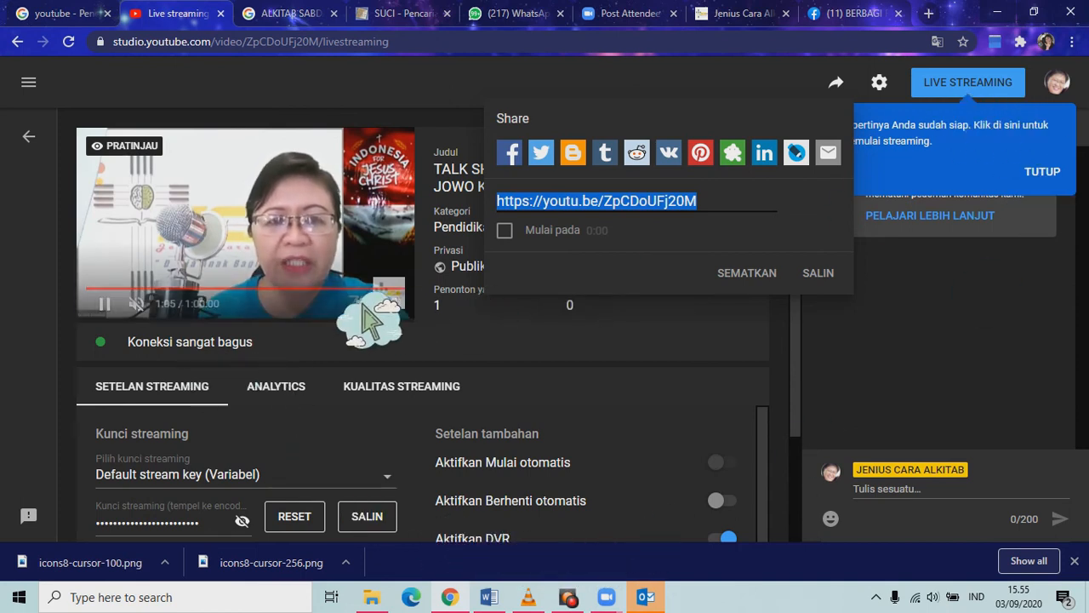
Return to the running Zoom meeting and leave it via the End menu.
mouse_move(606, 596)
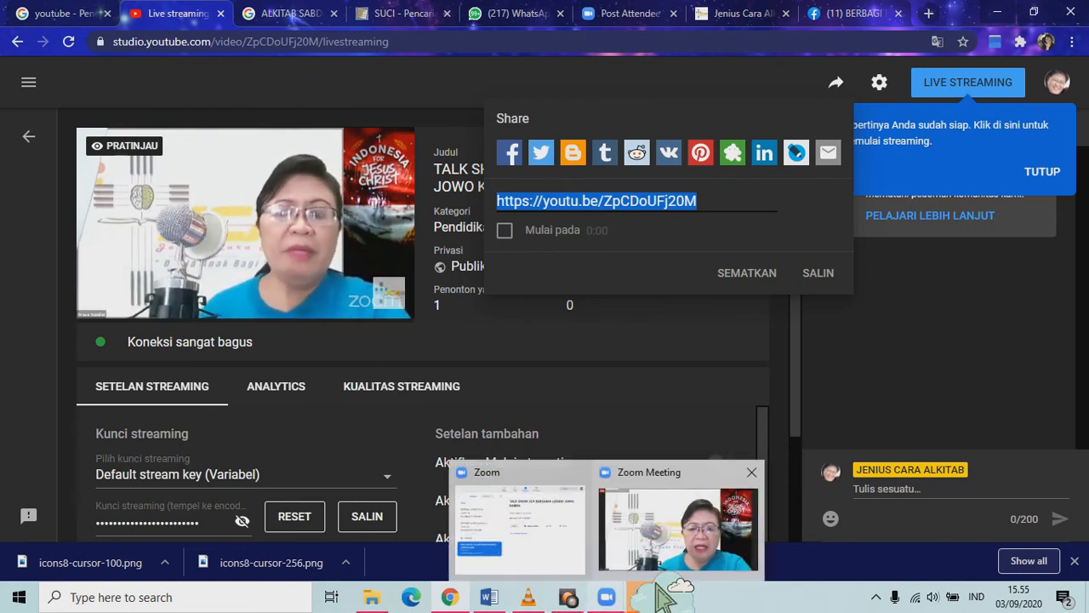
click(715, 557)
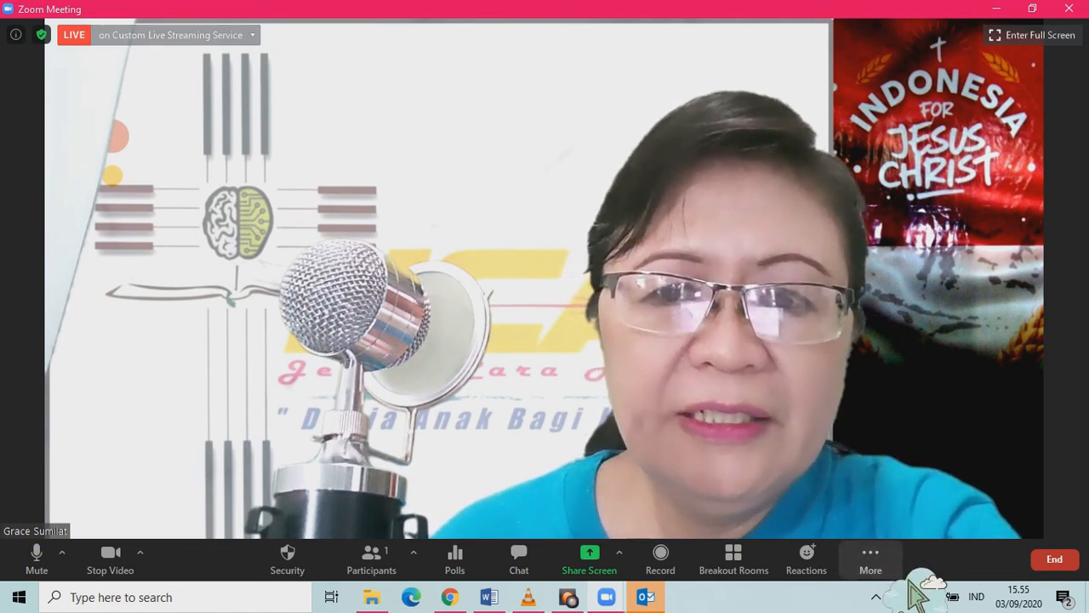
click(909, 582)
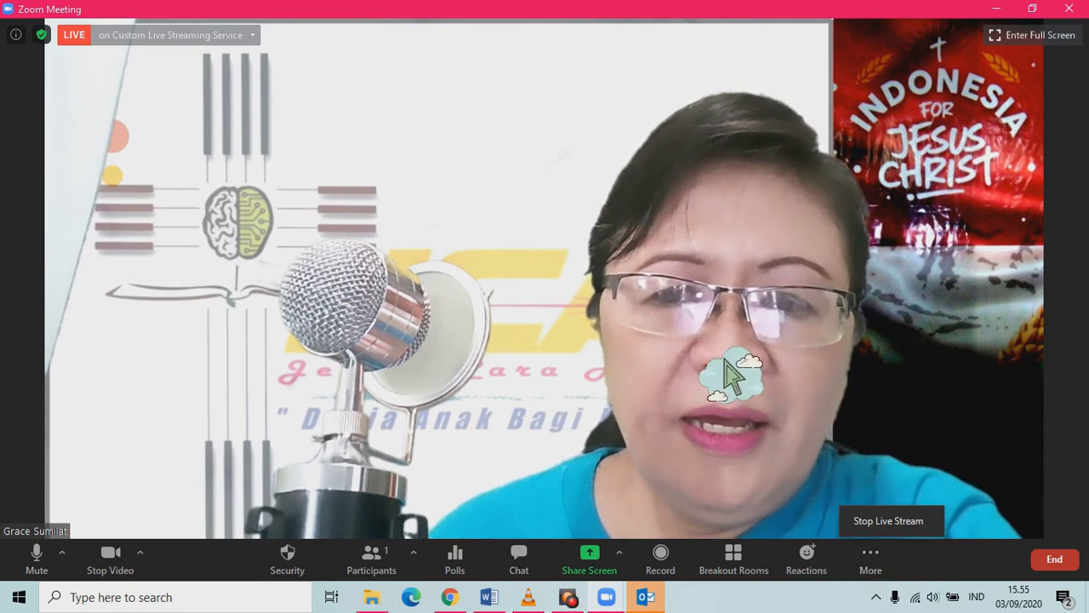
click(1054, 559)
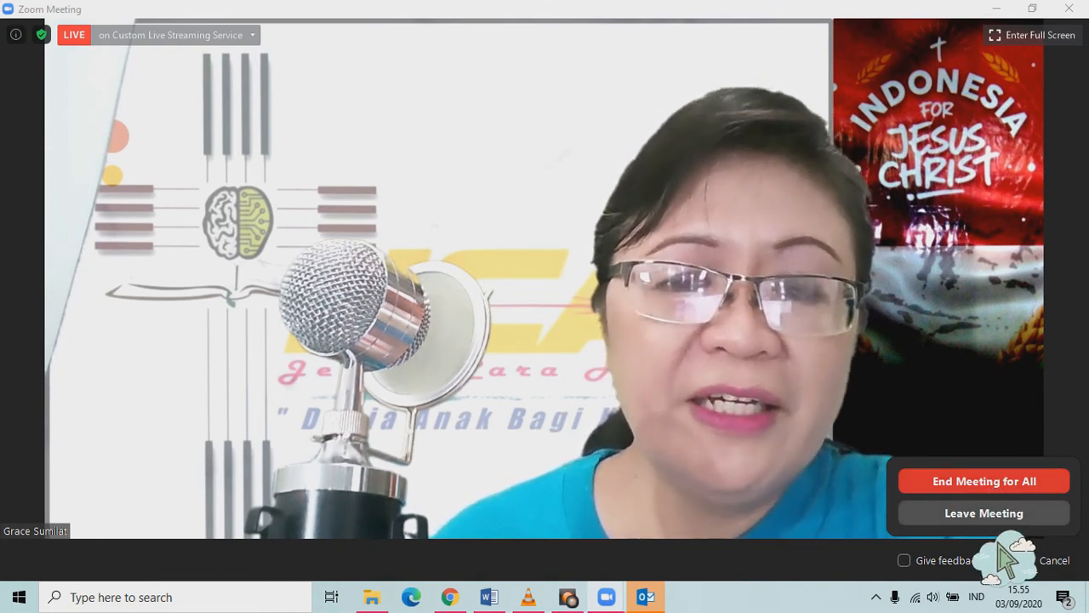
click(979, 519)
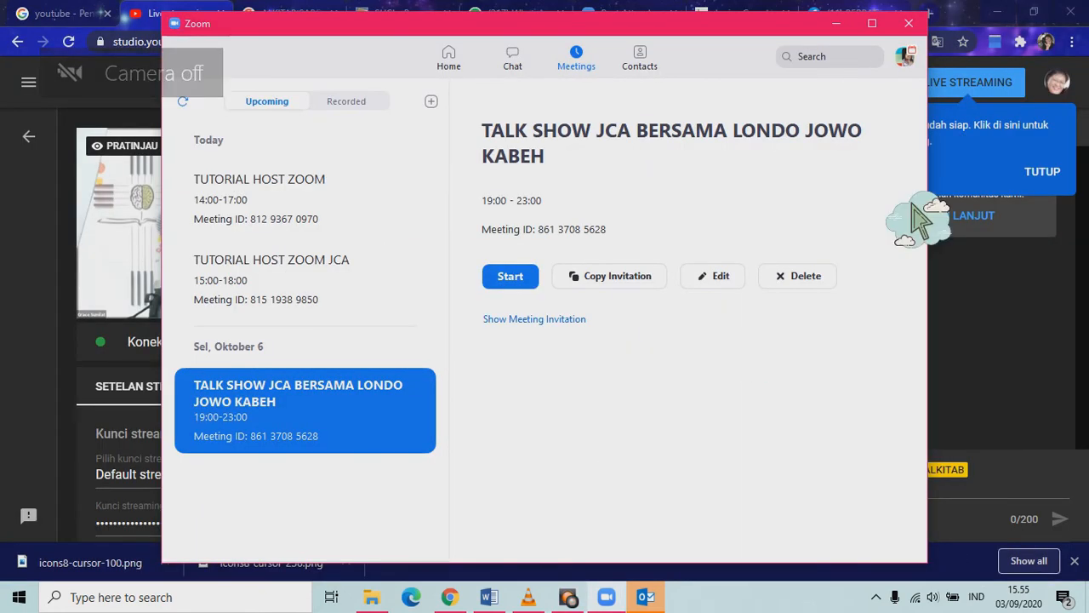
Launch Zoom via Windows search 'zoom' and start the TALK SHOW JCA BERSAMA LONDO JOWO KABEH meeting.
click(943, 51)
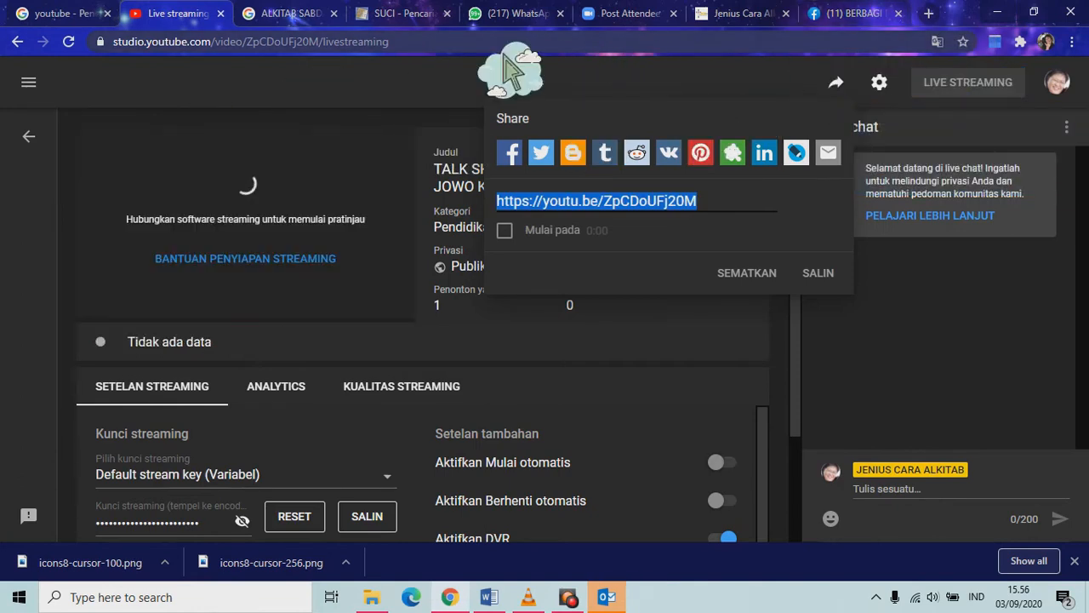
click(259, 15)
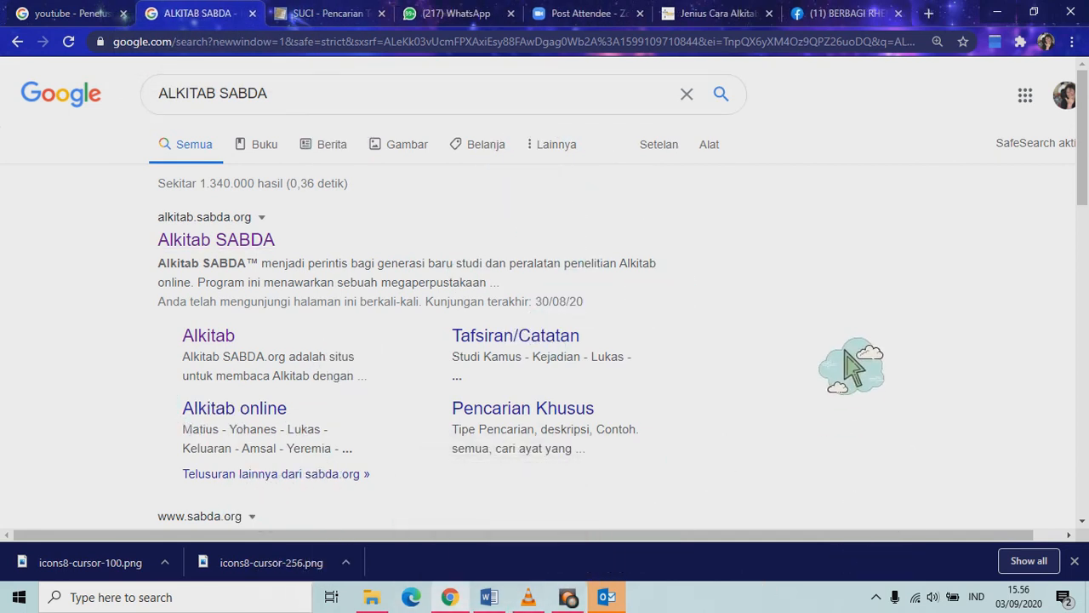
click(175, 597)
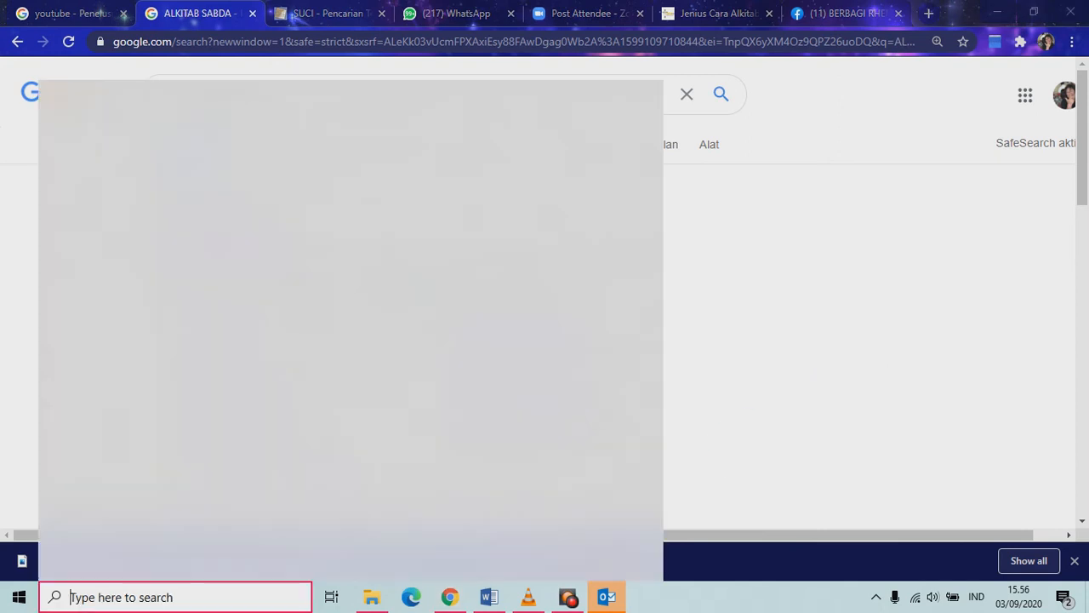
text(zo)
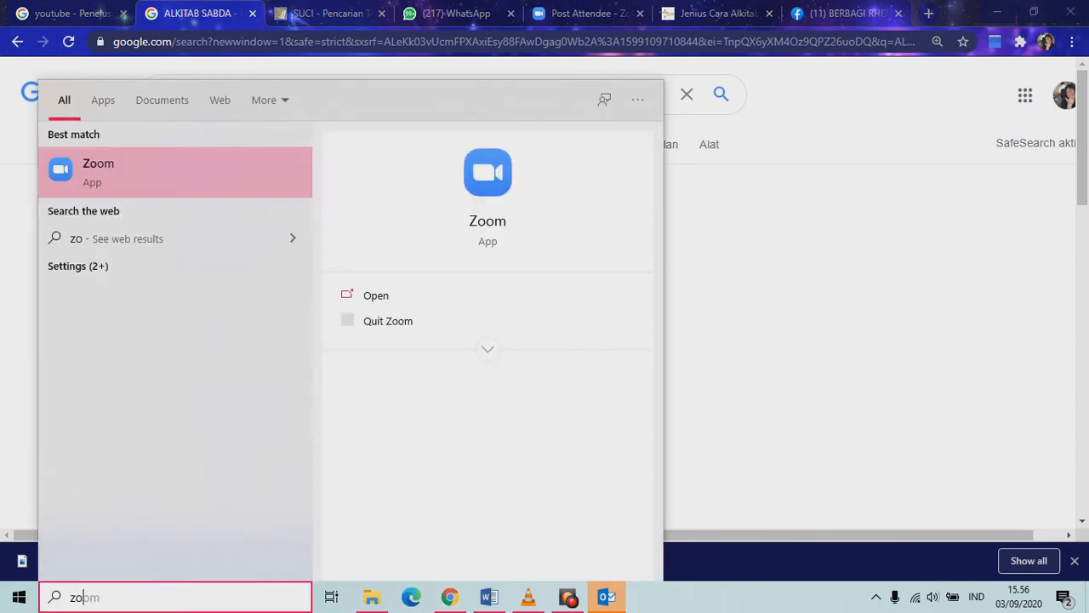
text(om)
click(511, 263)
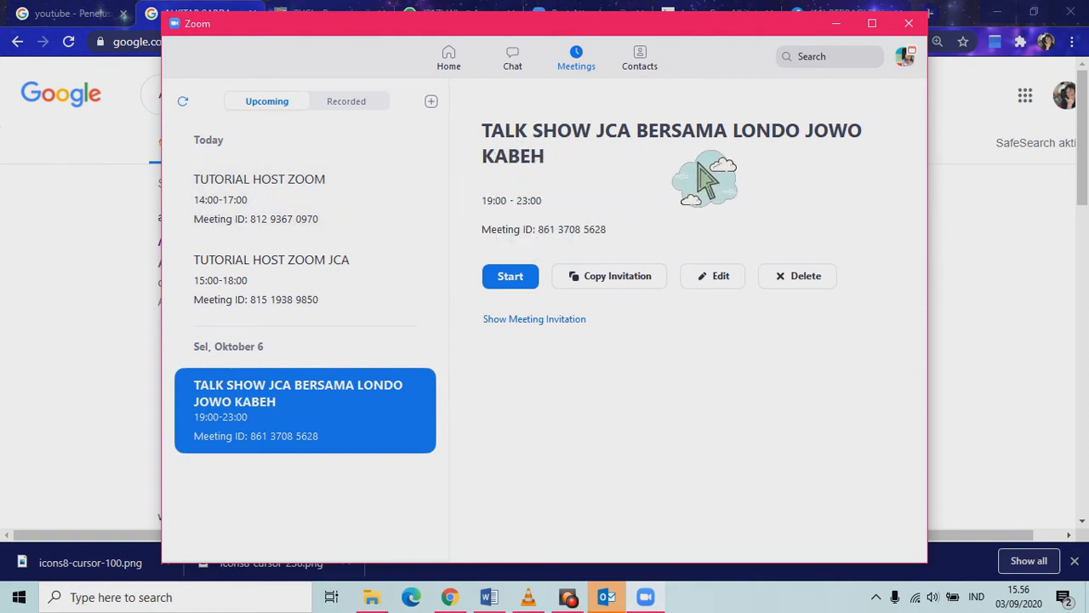
click(529, 279)
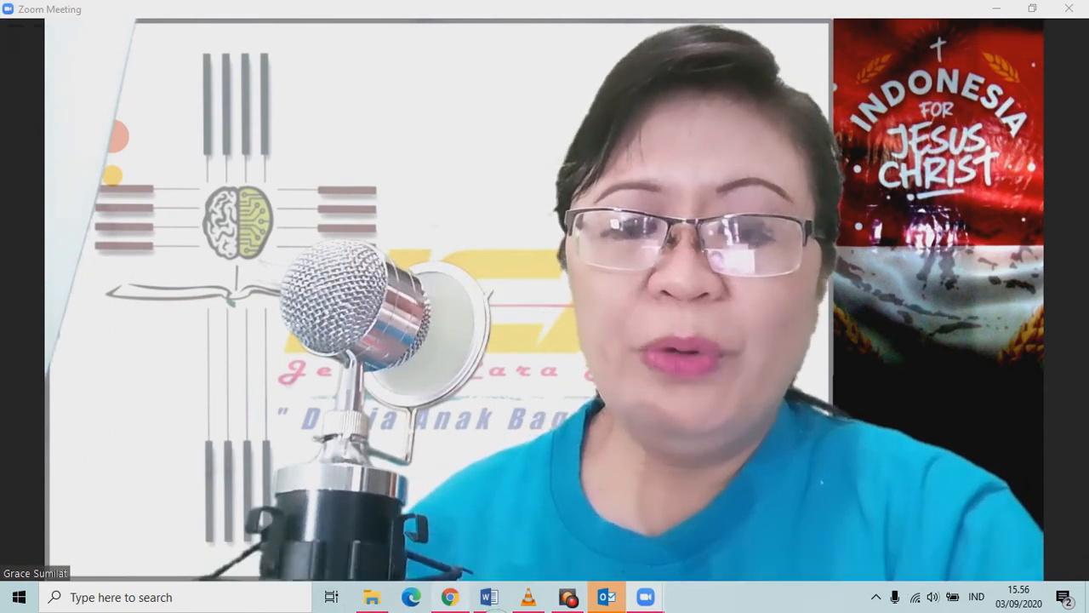
mouse_move(449, 596)
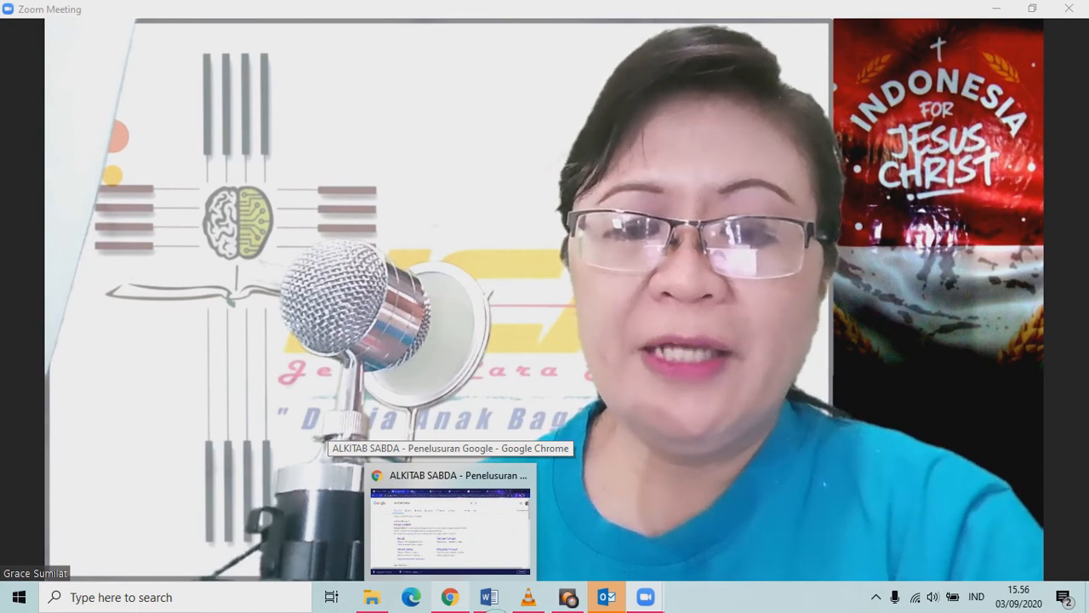
Open YouTube in a new browser tab and search for 'jenius cara alkitab'.
click(450, 523)
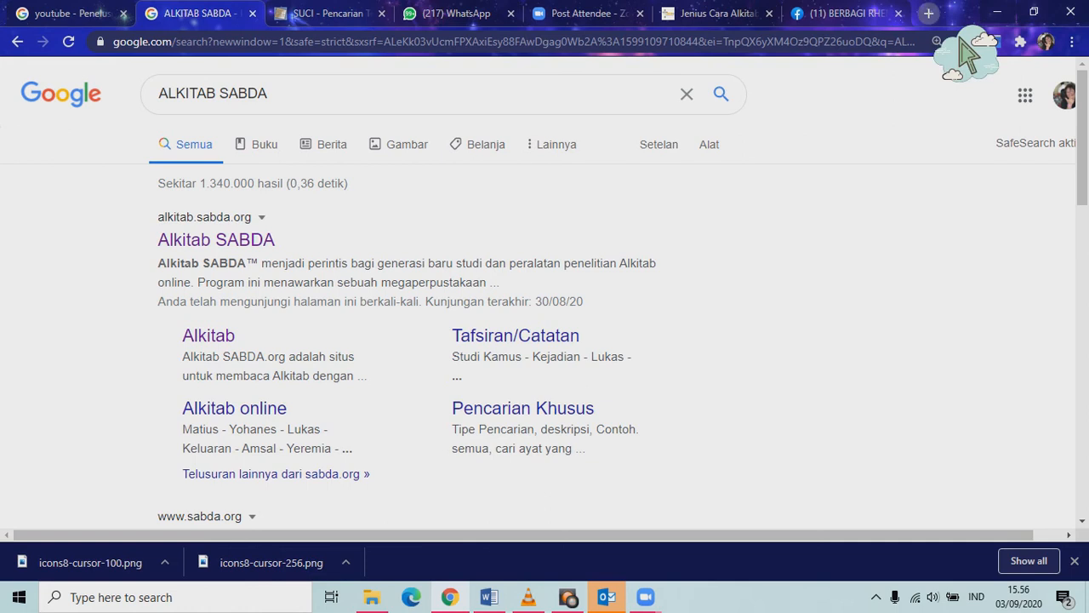
key(ctrl+t)
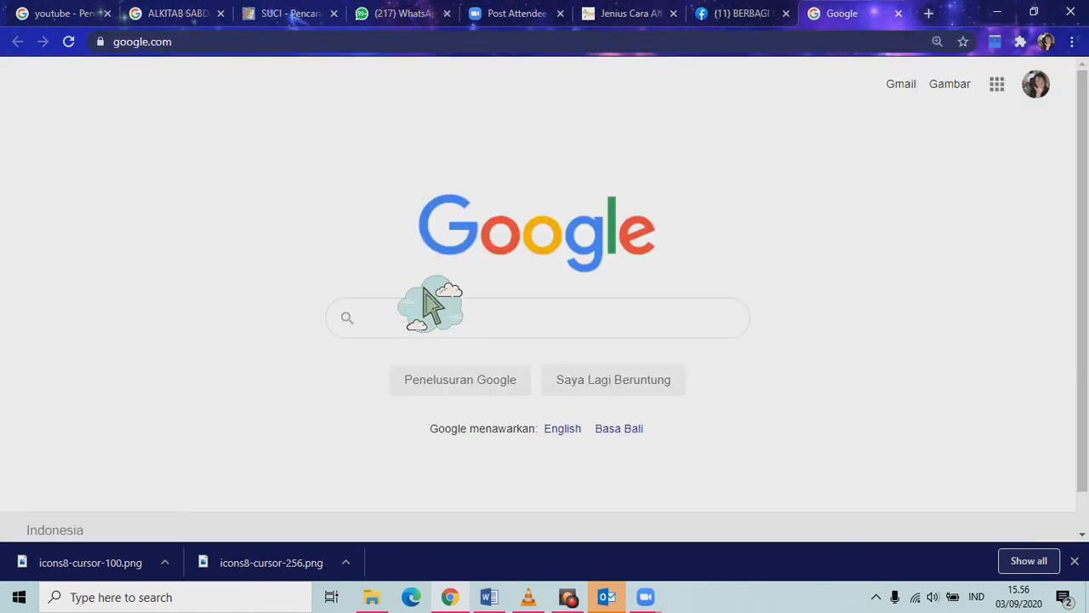
text(youtube)
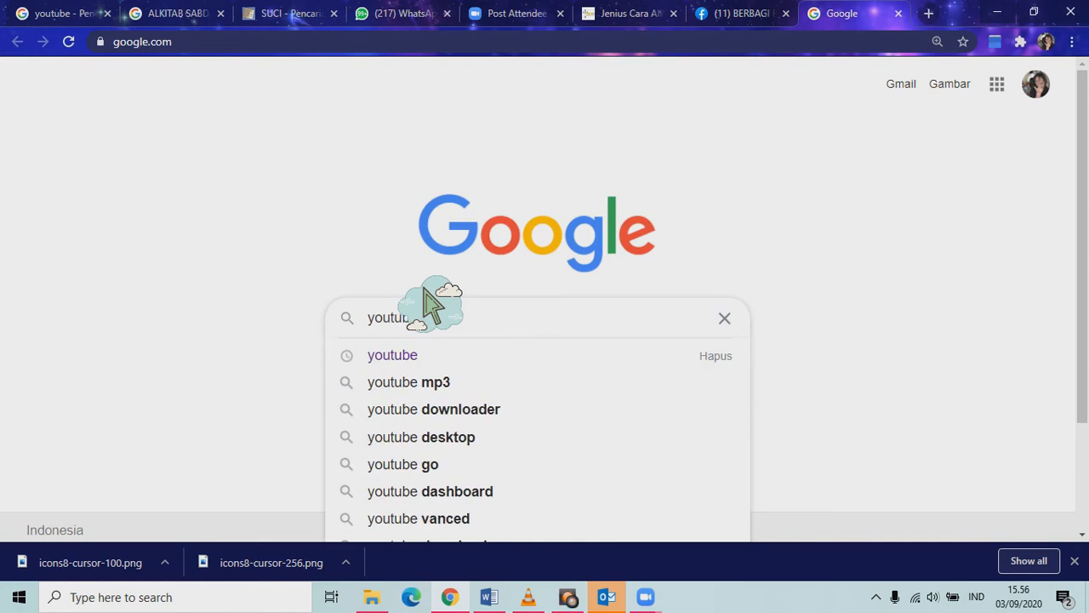
key(Return)
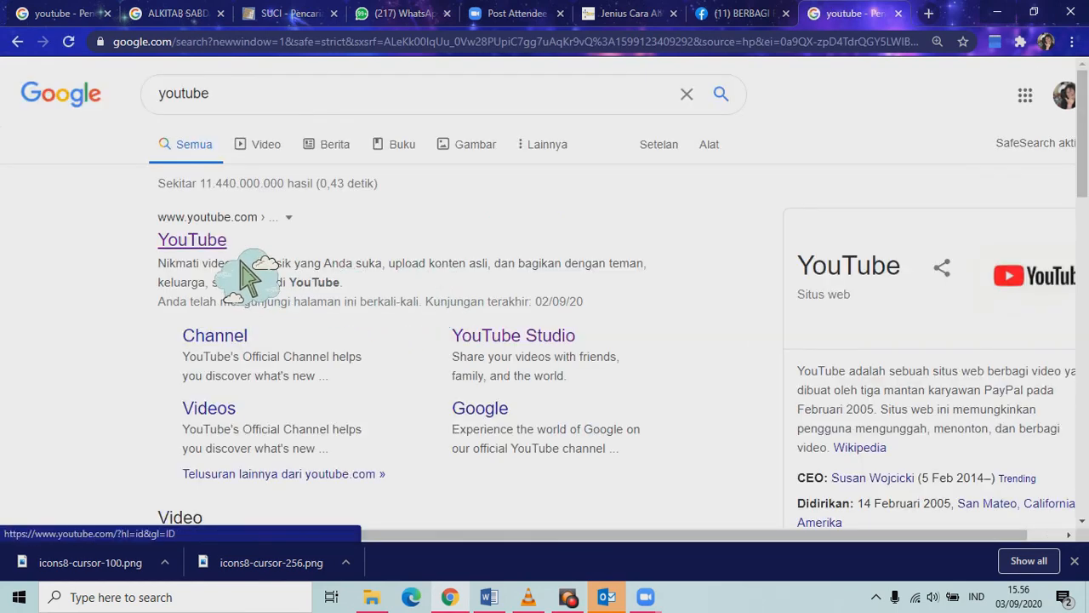
click(241, 260)
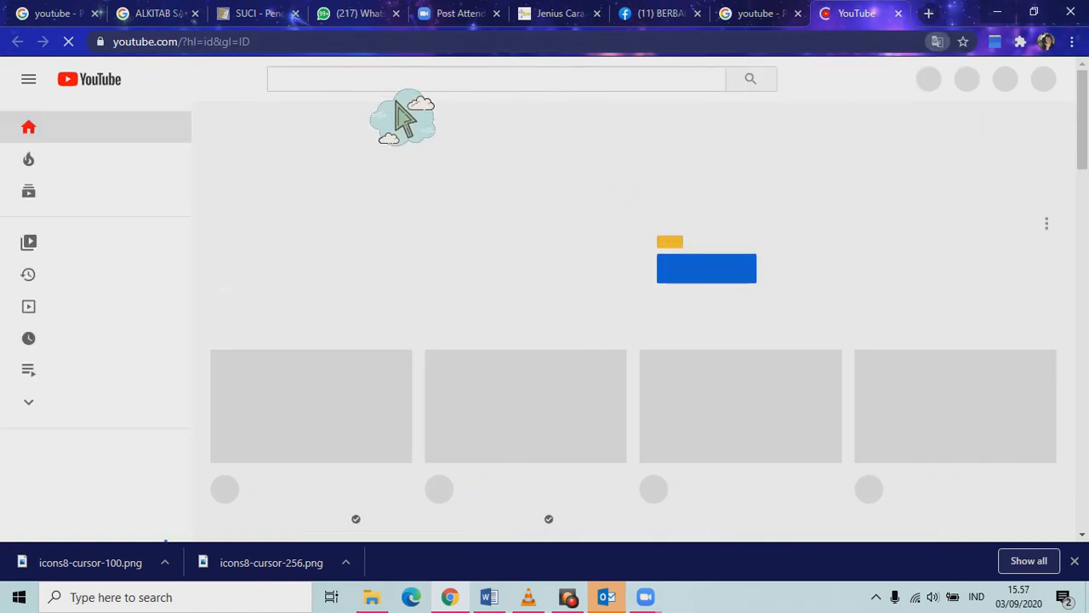
text(jenius )
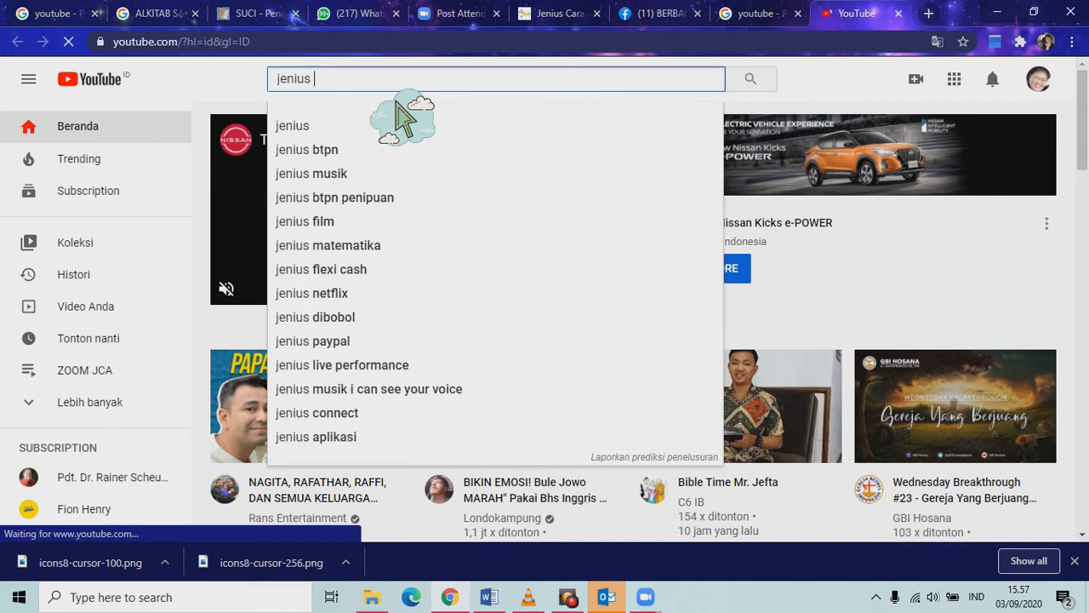
text(cara alkitab)
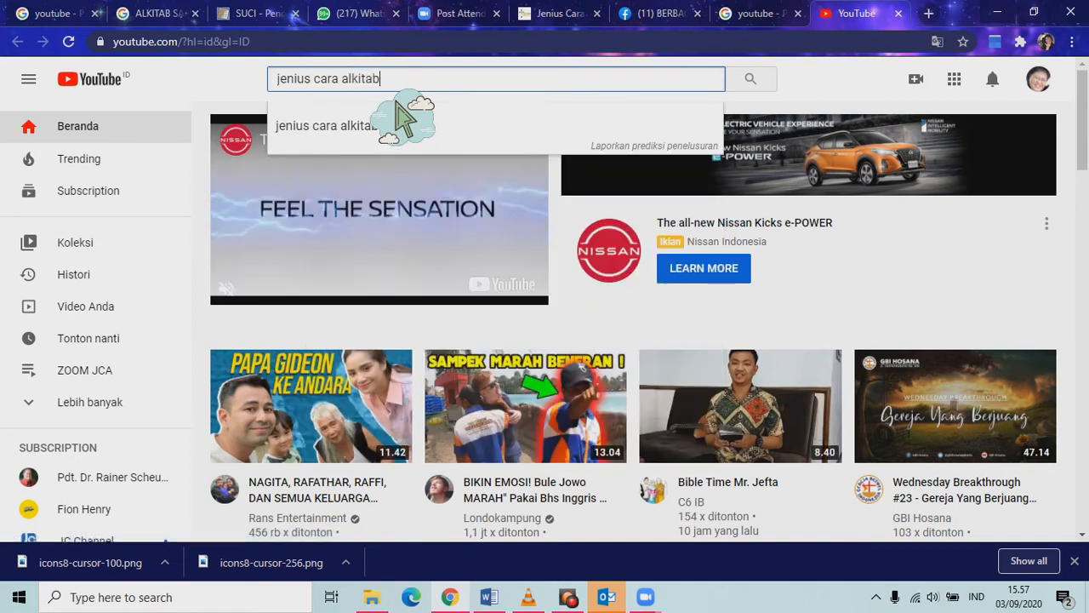
key(Return)
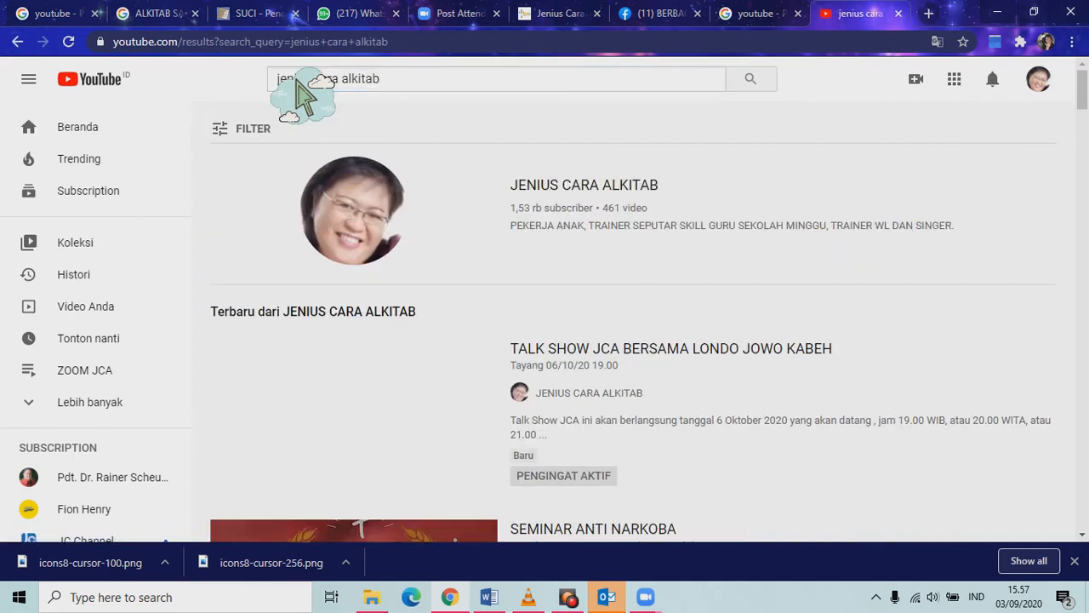
Open the JENIUS CARA ALKITAB channel, pause its featured video, browse uploads, and enter YouTube Studio.
click(608, 214)
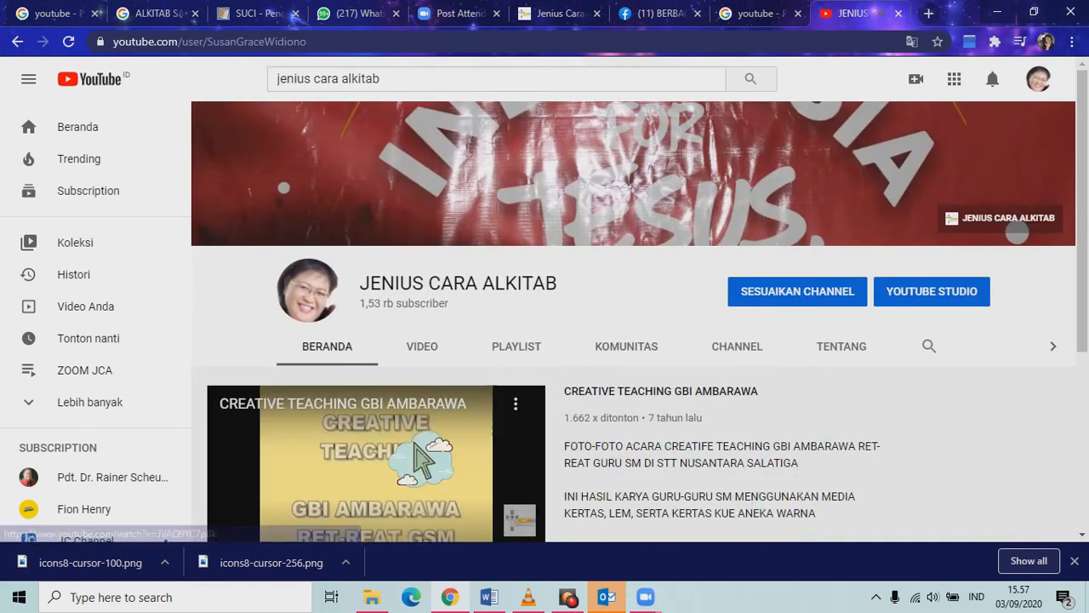
click(410, 481)
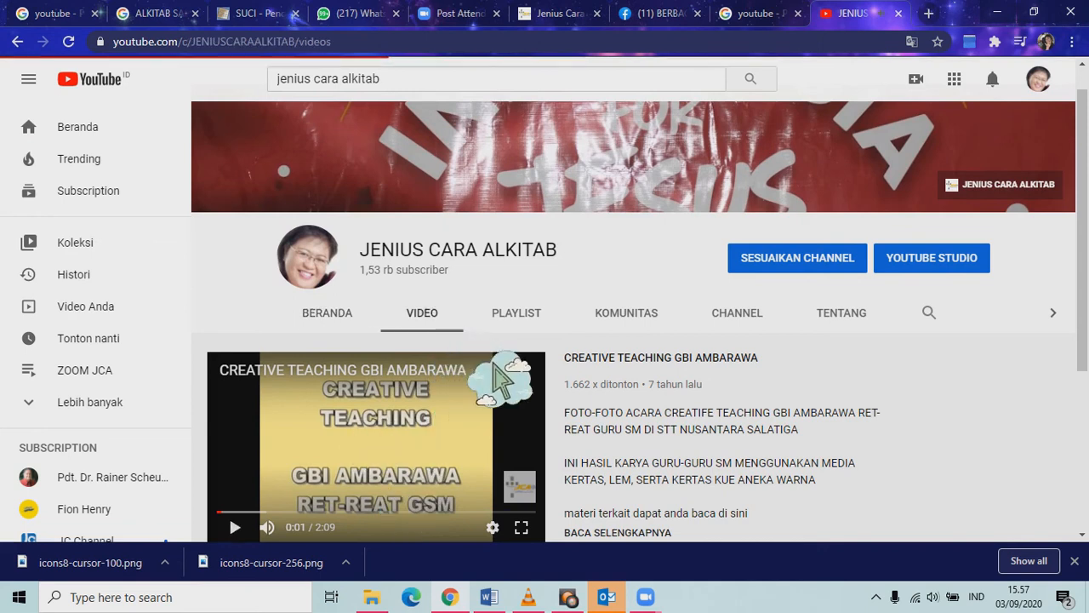
scroll(511, 362, down, 3)
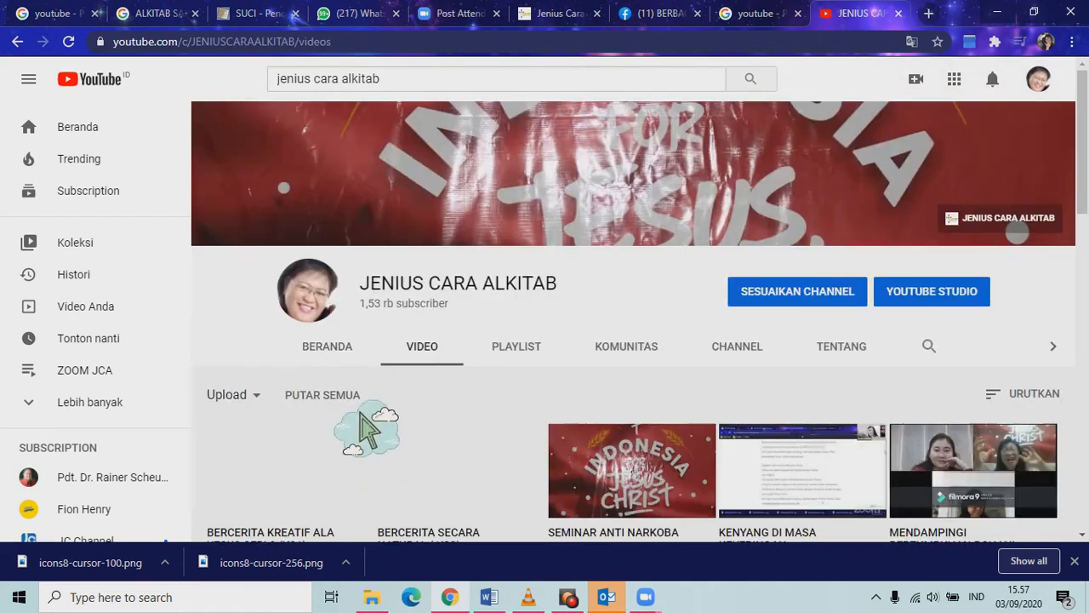
scroll(379, 416, down, 5)
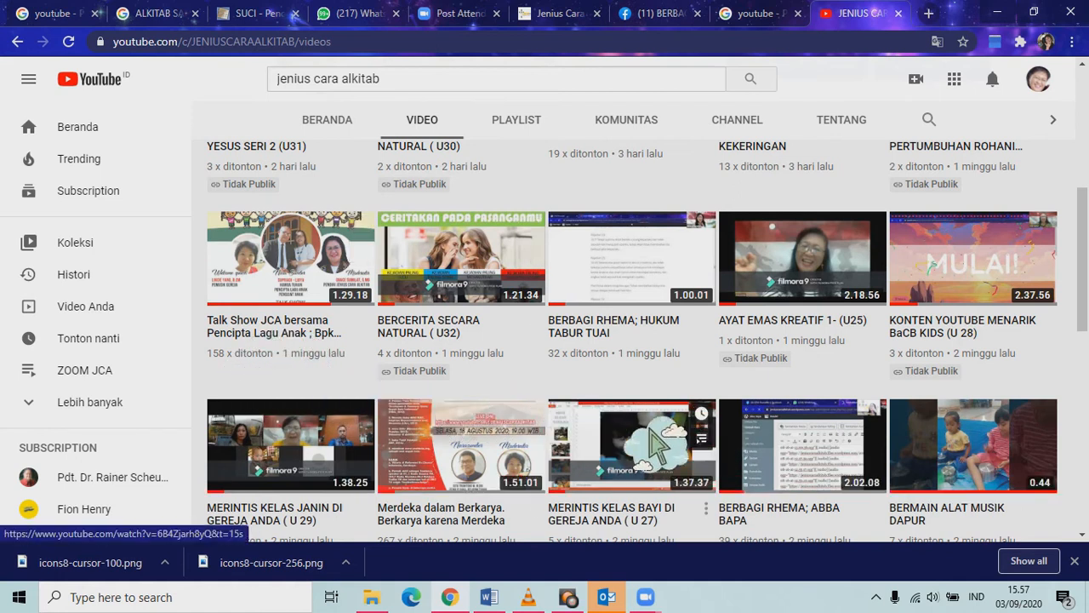
scroll(470, 432, up, 8)
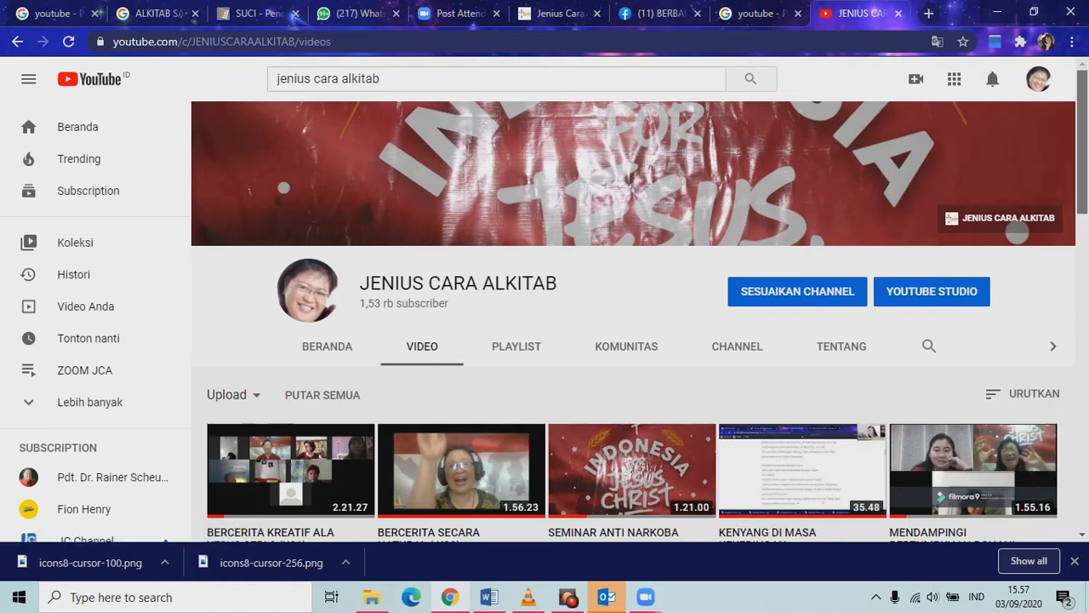
scroll(1086, 317, down, 4)
scroll(1079, 136, up, 6)
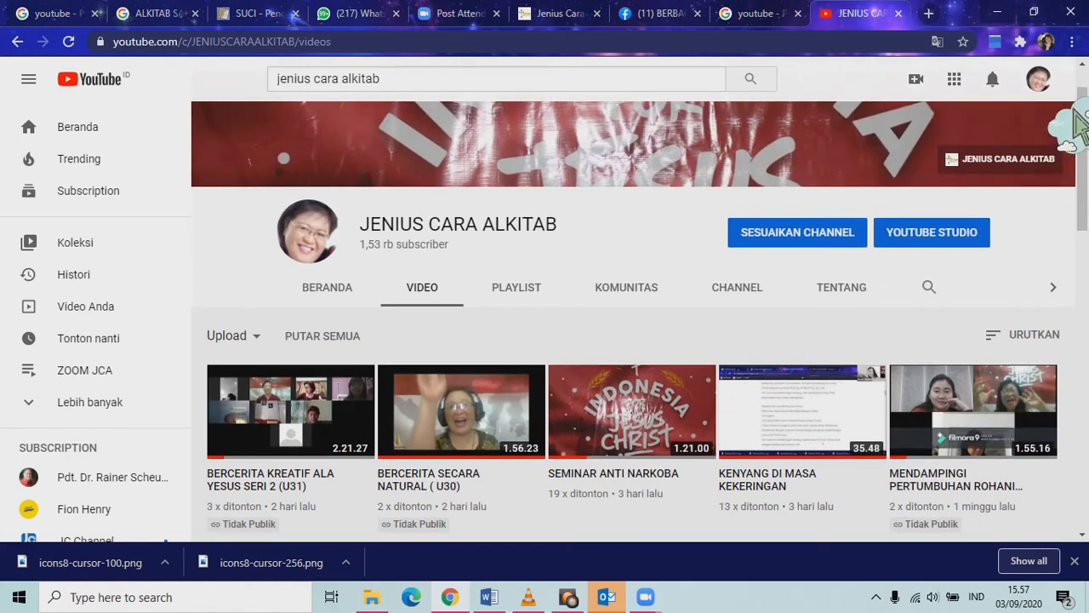
click(1038, 79)
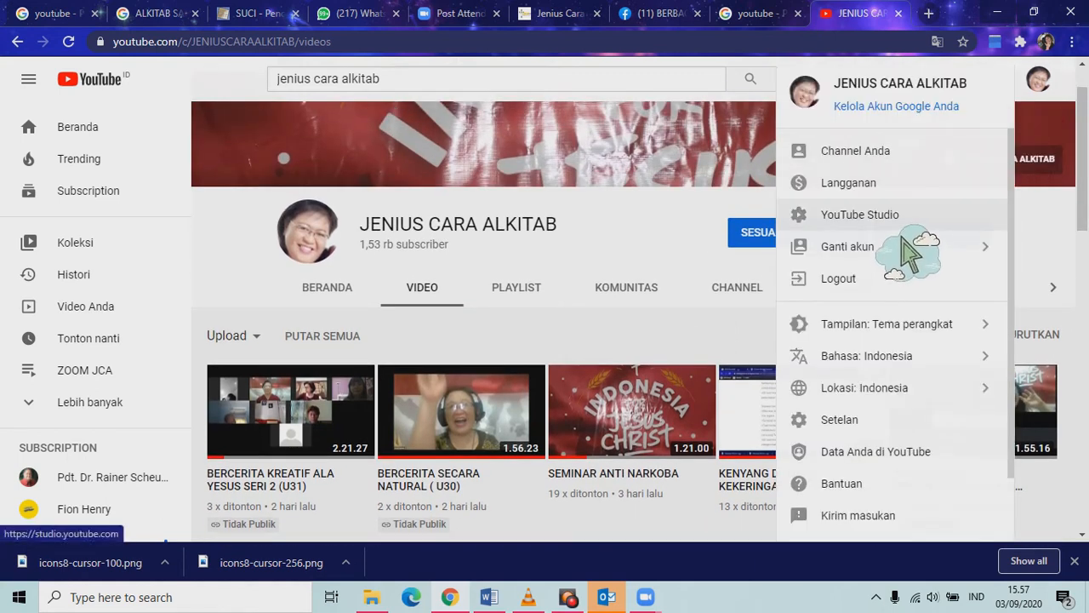
click(904, 235)
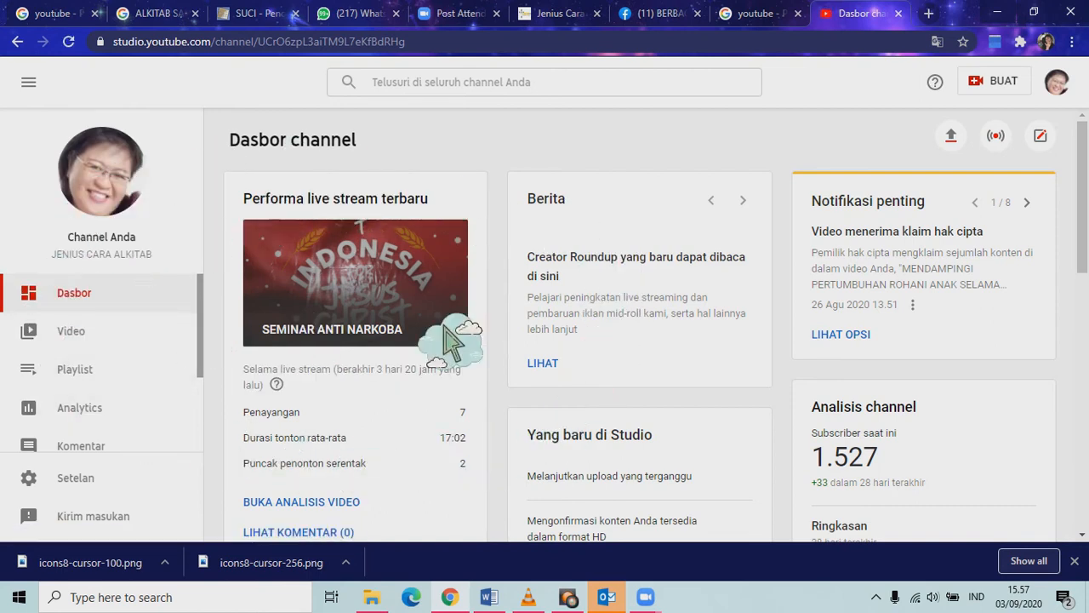
Review the scheduled TALK SHOW JCA BERSAMA LONDO JOWO KABEH stream page, then return to Zoom.
click(995, 138)
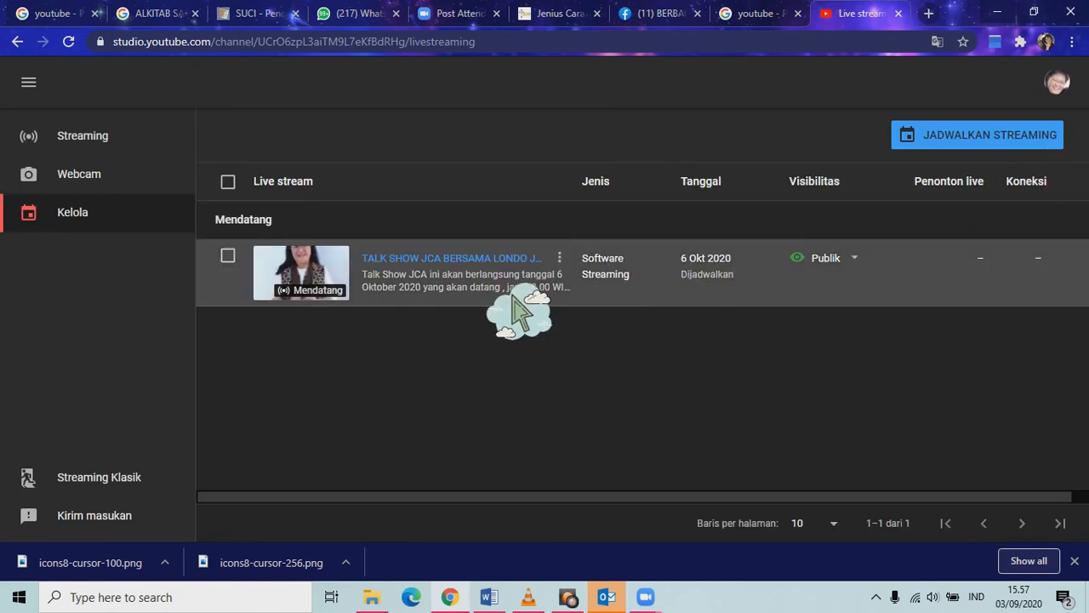
click(368, 301)
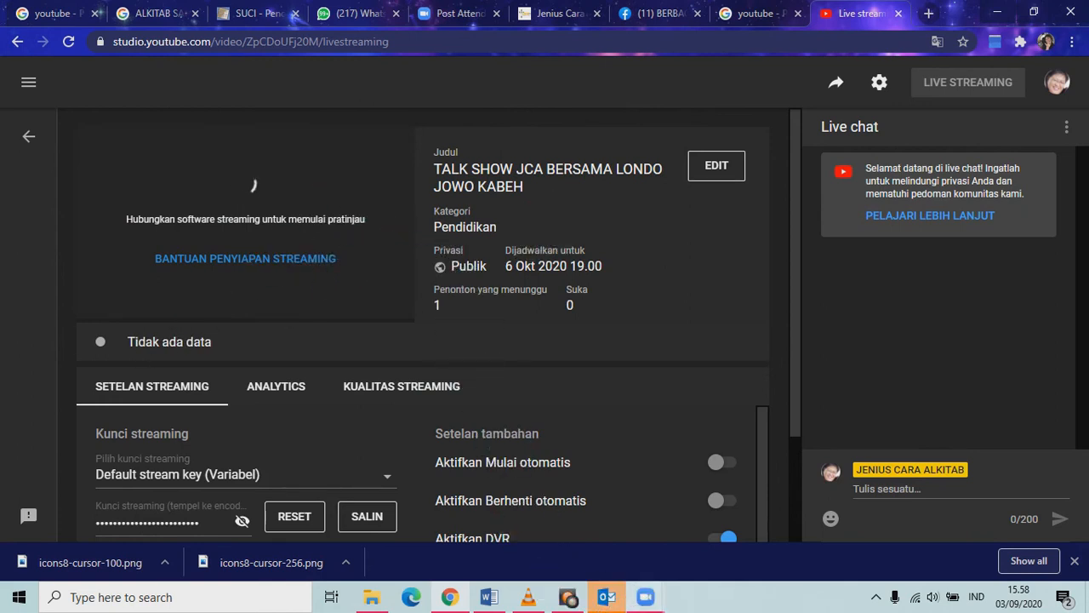
mouse_move(646, 596)
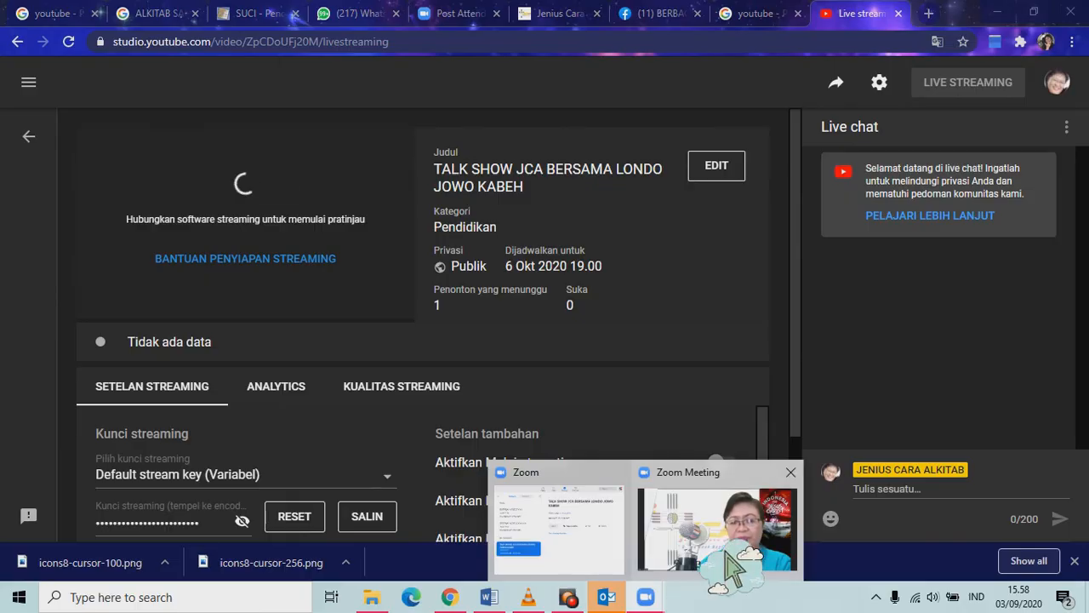
click(728, 510)
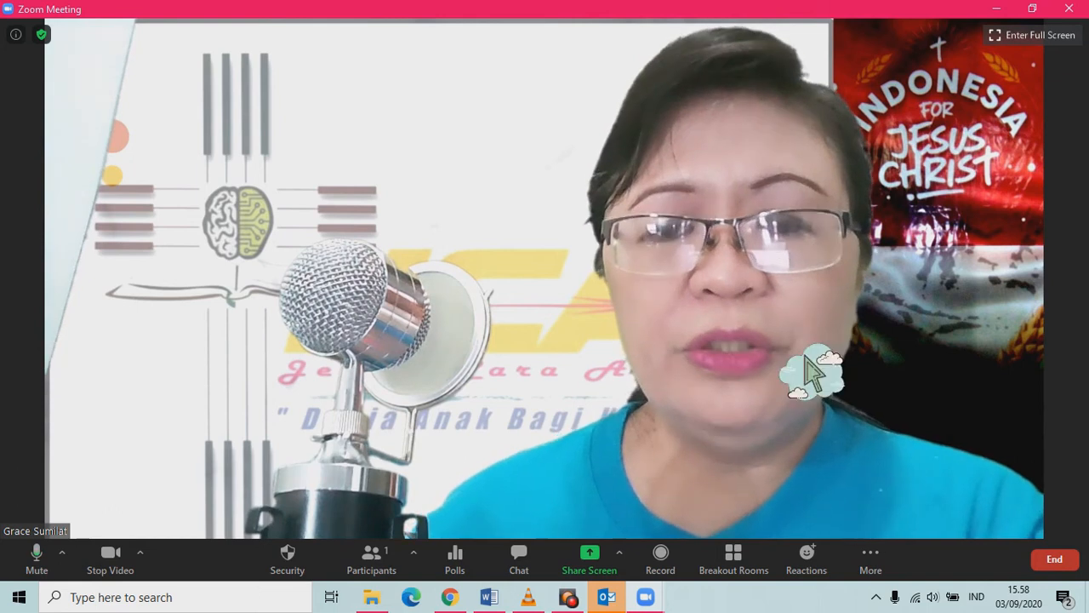
Stream the Zoom meeting live on the Custom Live Streaming Service and close the browser window it opens.
click(901, 578)
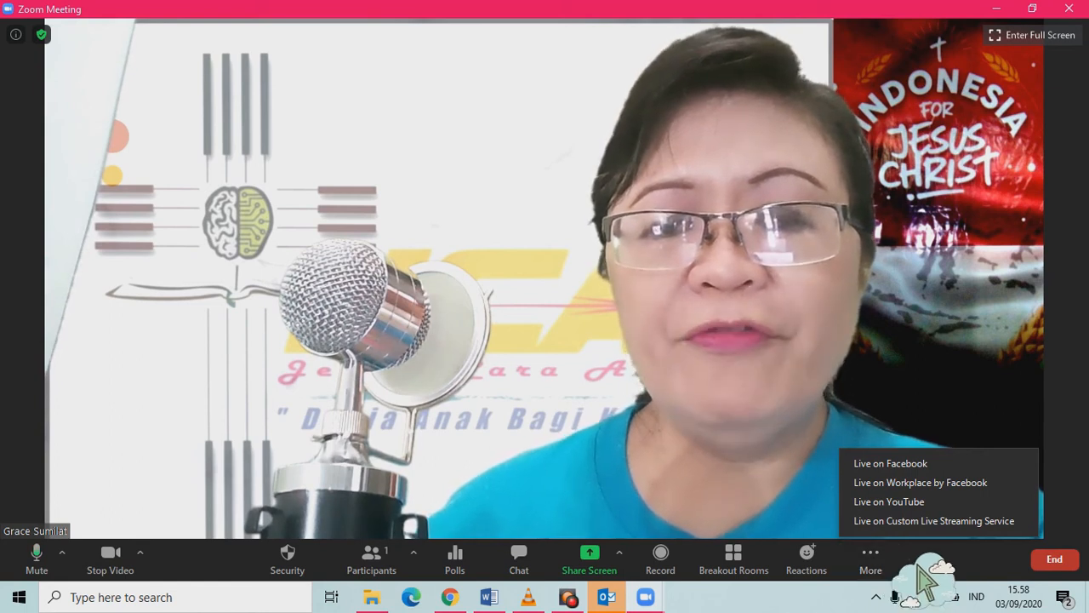
click(934, 523)
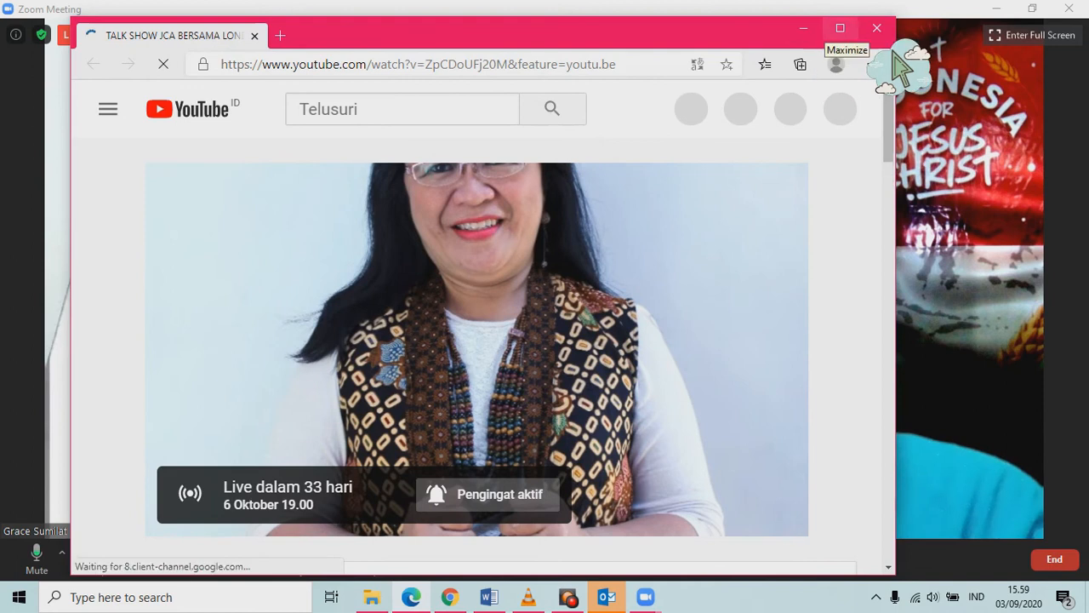
click(876, 29)
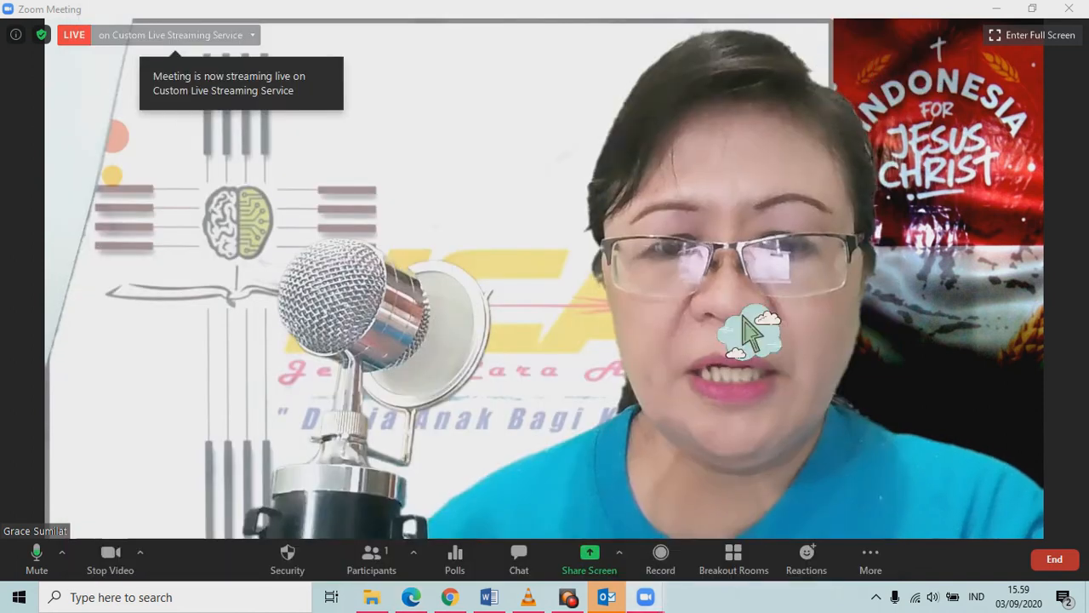
mouse_move(449, 596)
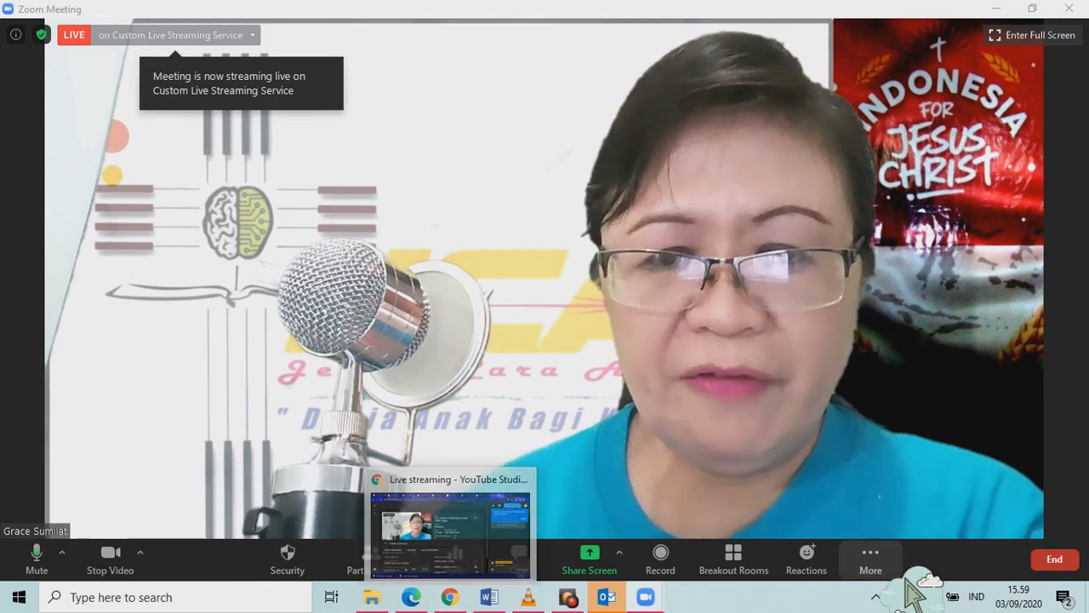
Take the scheduled Talk Show stream live in YouTube Studio, then close that tab.
click(449, 597)
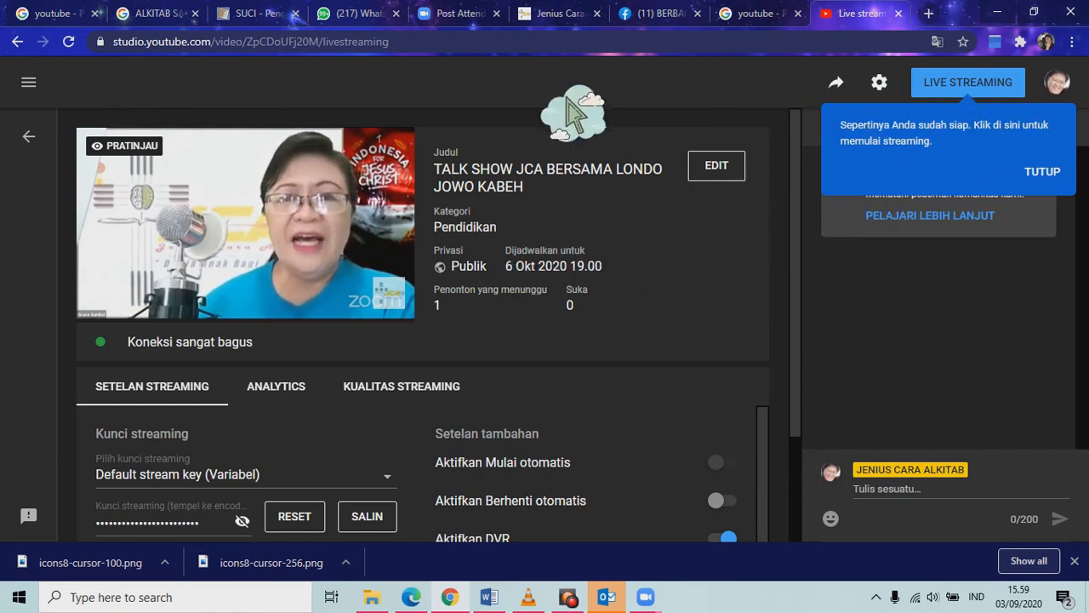
click(1002, 118)
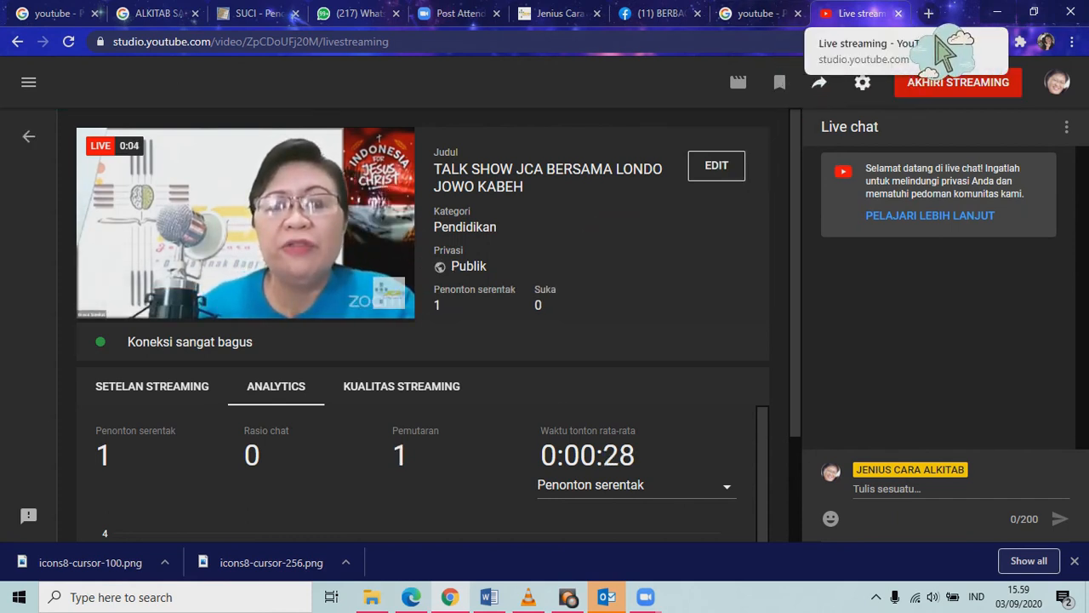
key(ctrl+w)
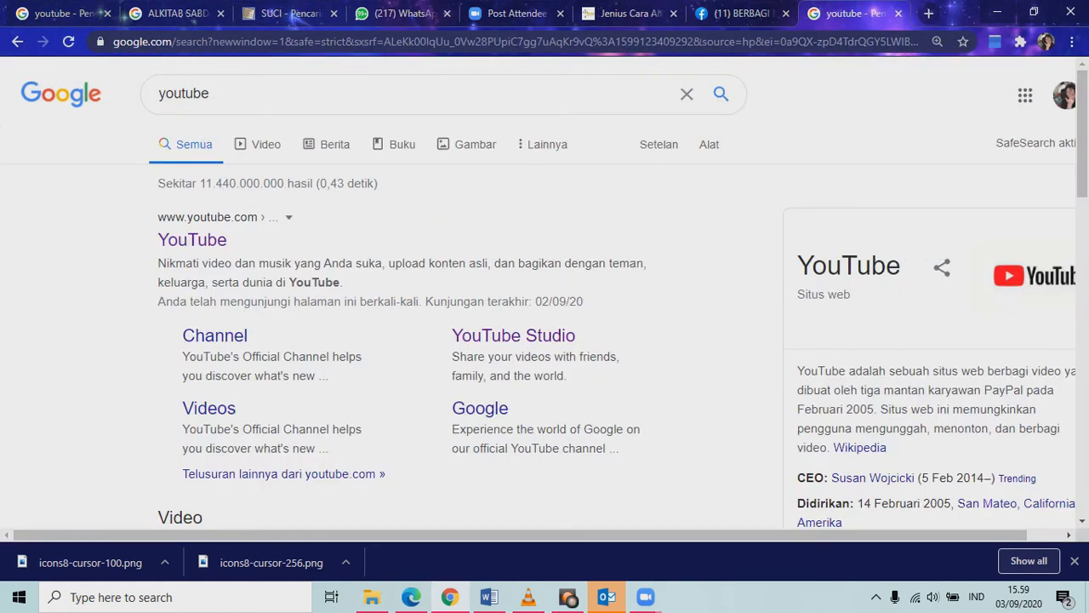
Stop the Zoom meeting's live stream and switch back to the browser.
mouse_move(645, 596)
click(765, 536)
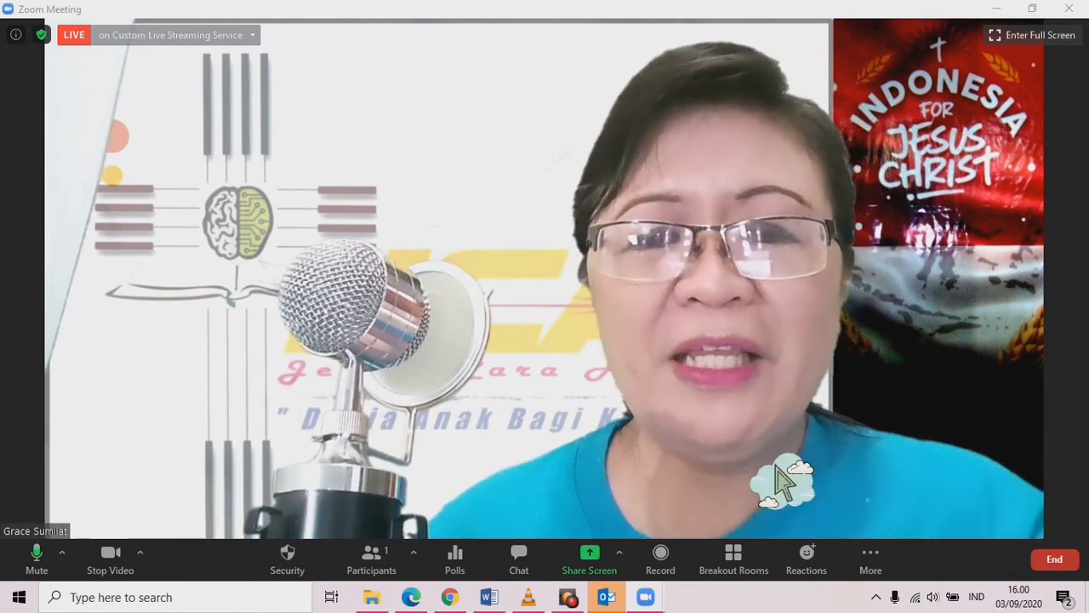
click(902, 563)
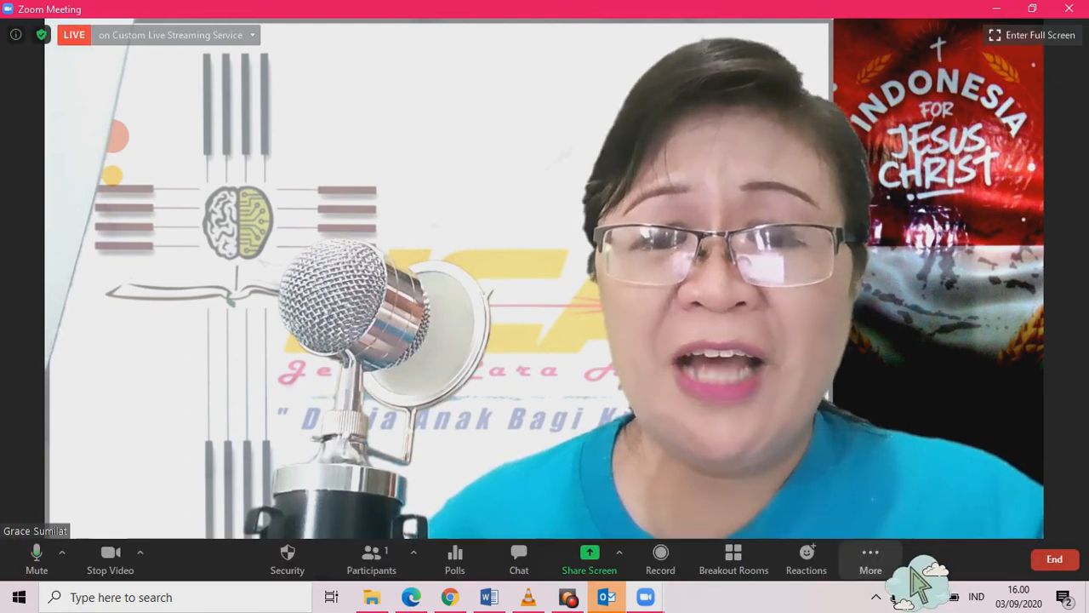
click(910, 576)
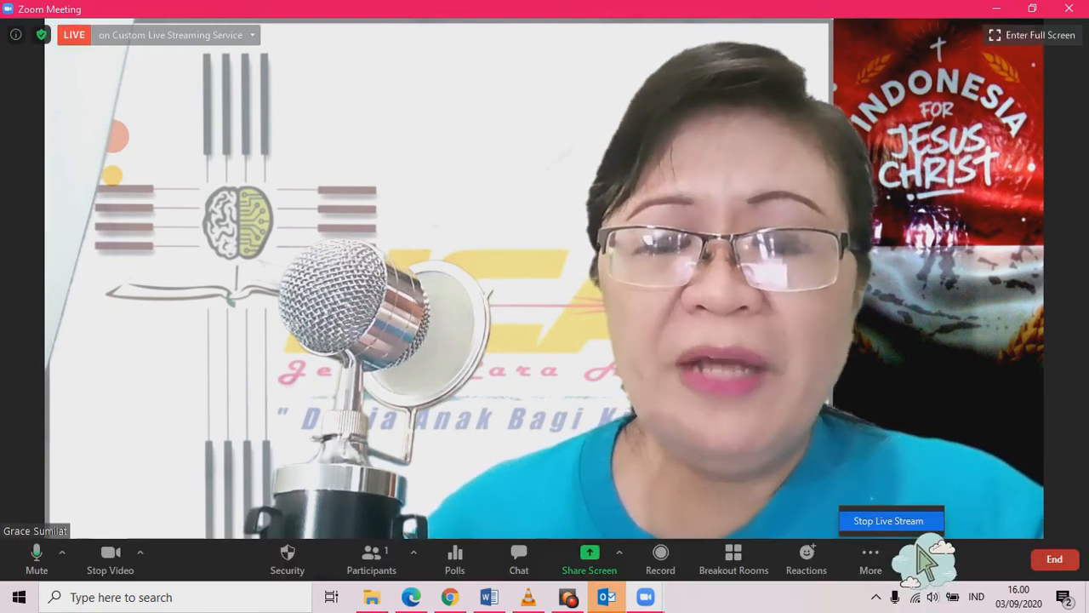
click(915, 524)
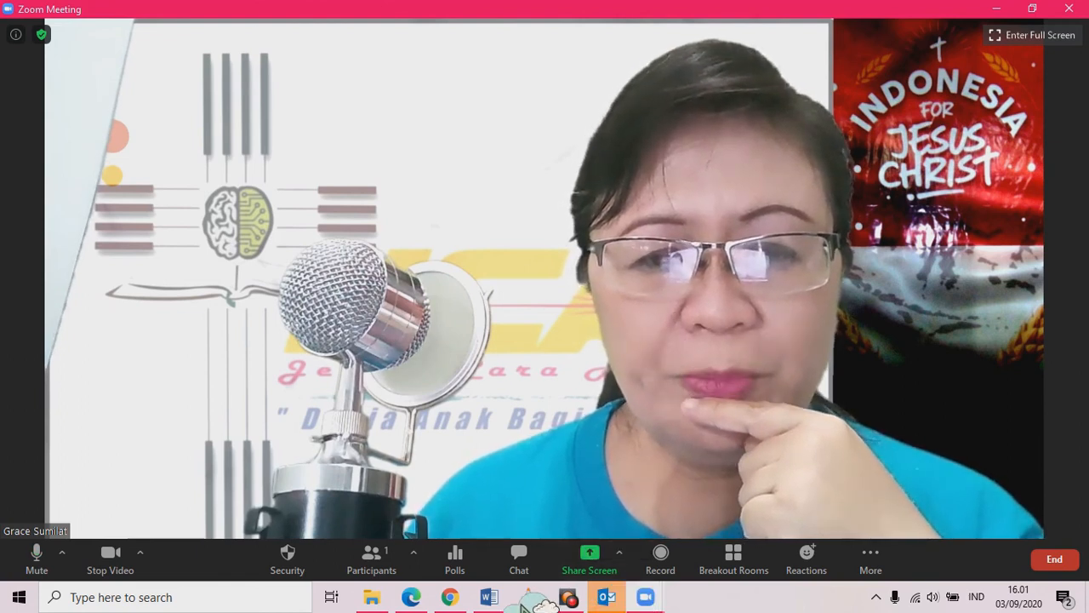
click(449, 596)
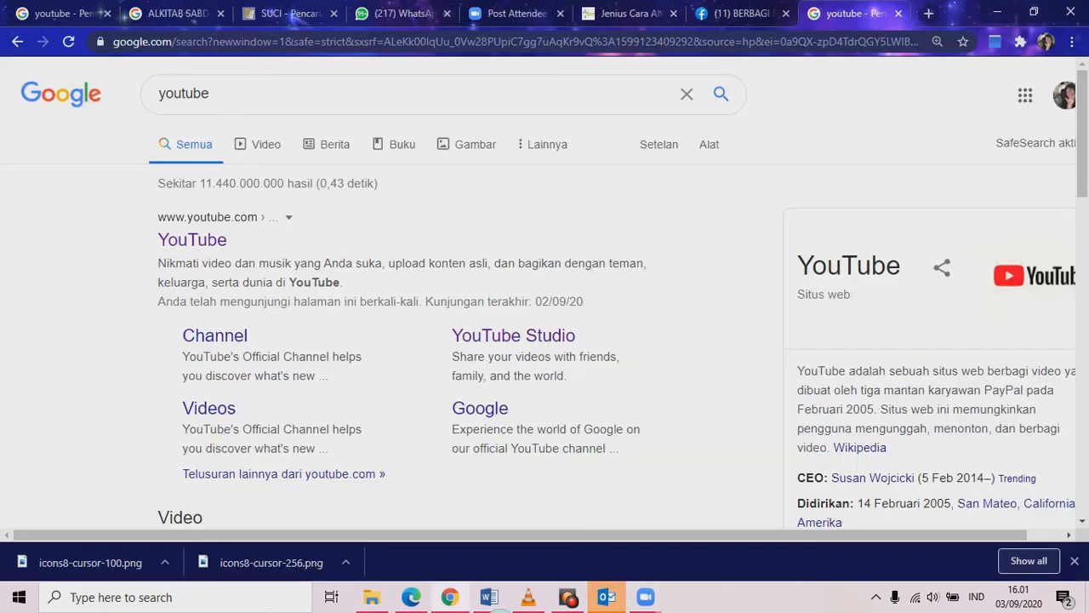
Send the Londo Jowo Kabeh stream announcement with its YouTube link to the Jadwal JCA group.
click(425, 17)
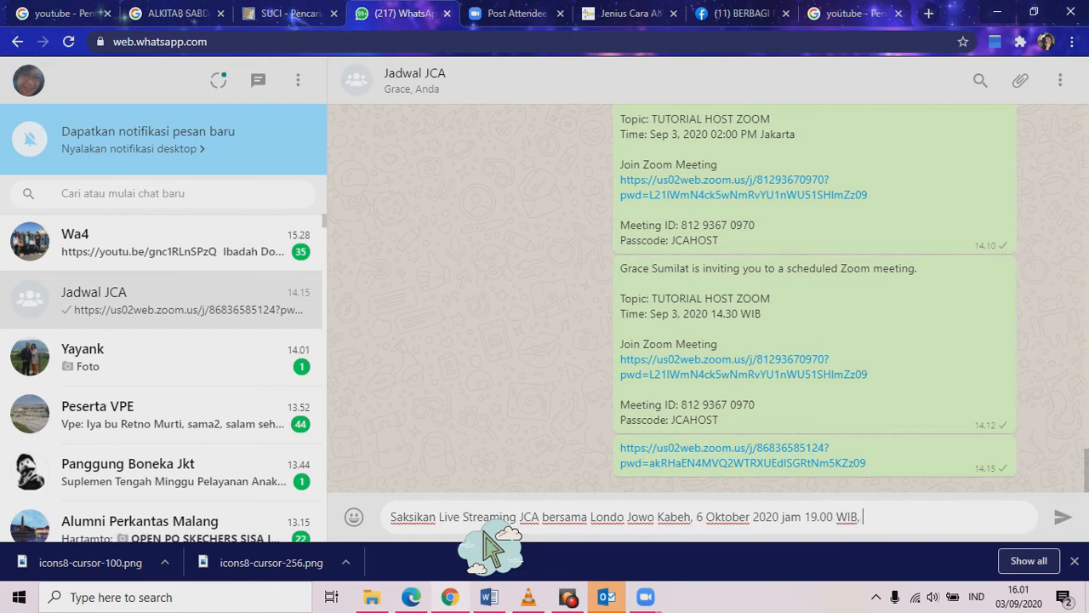
text(silahkan klik pada ta)
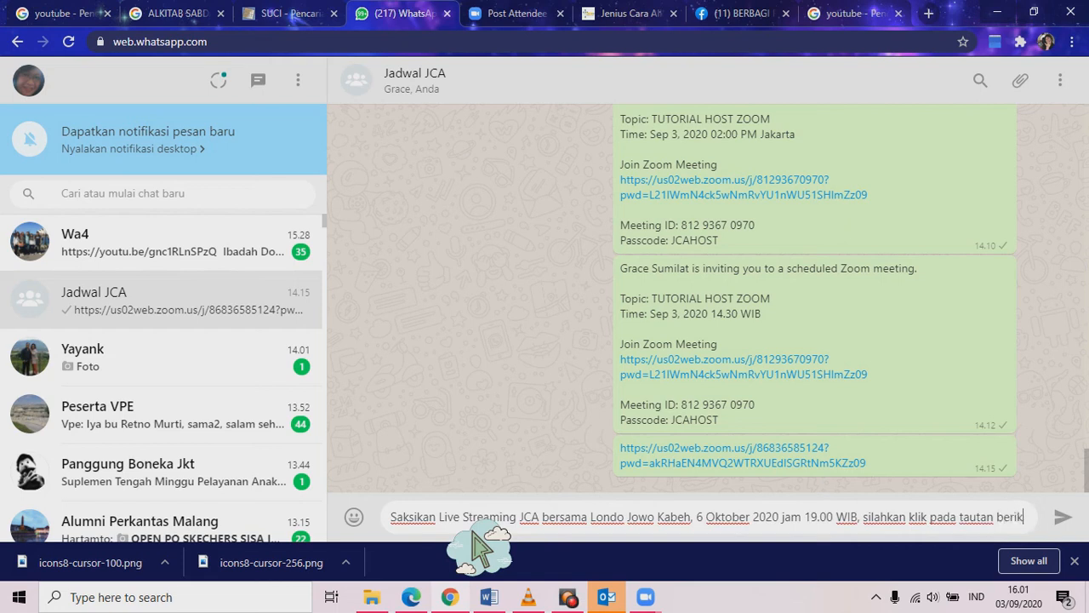
text(ut)
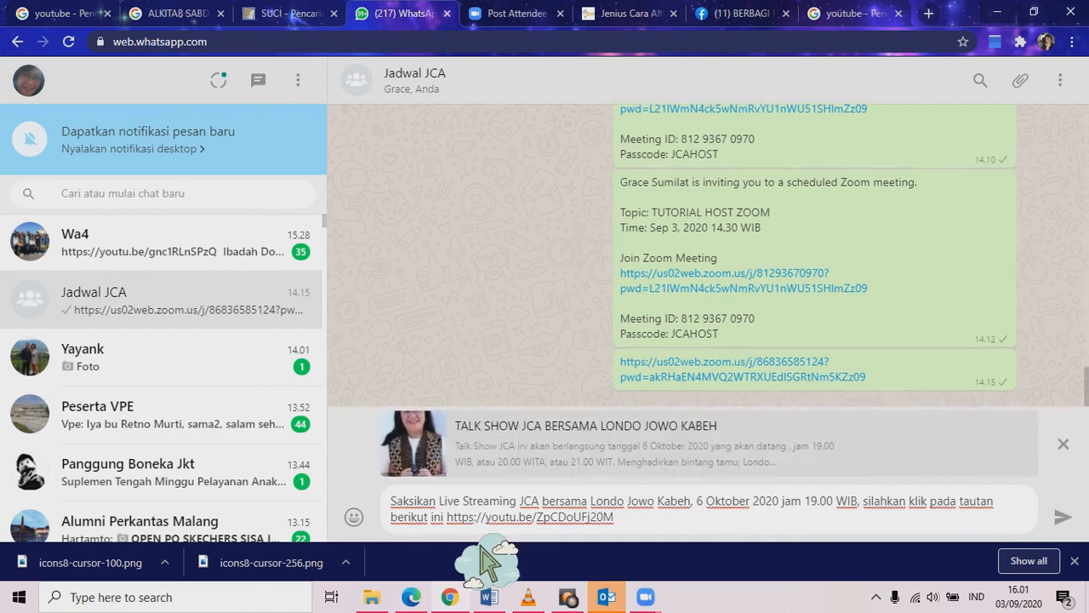
click(673, 532)
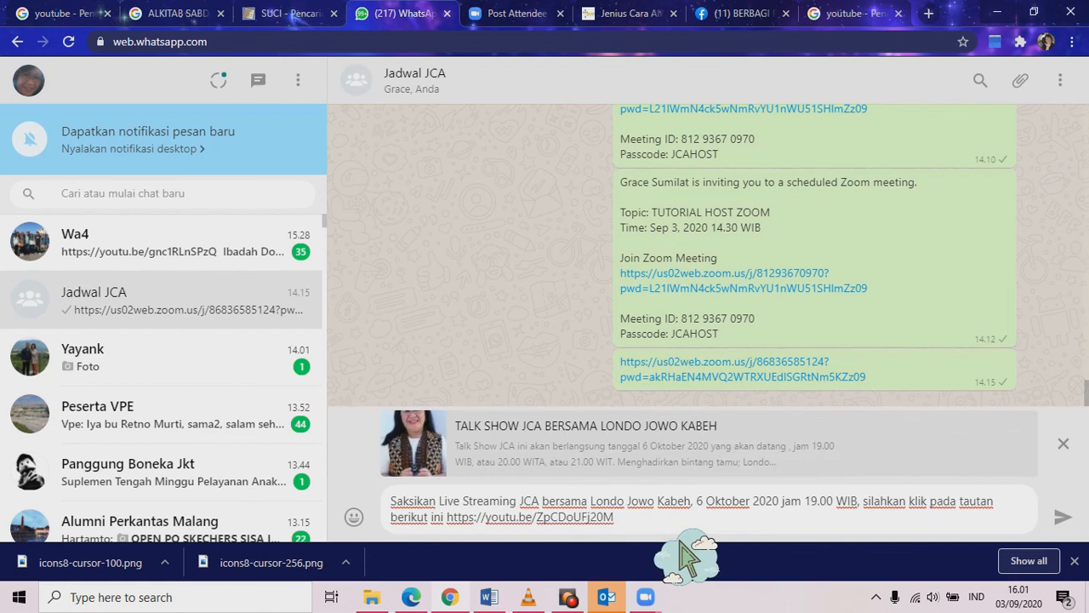
key(Return)
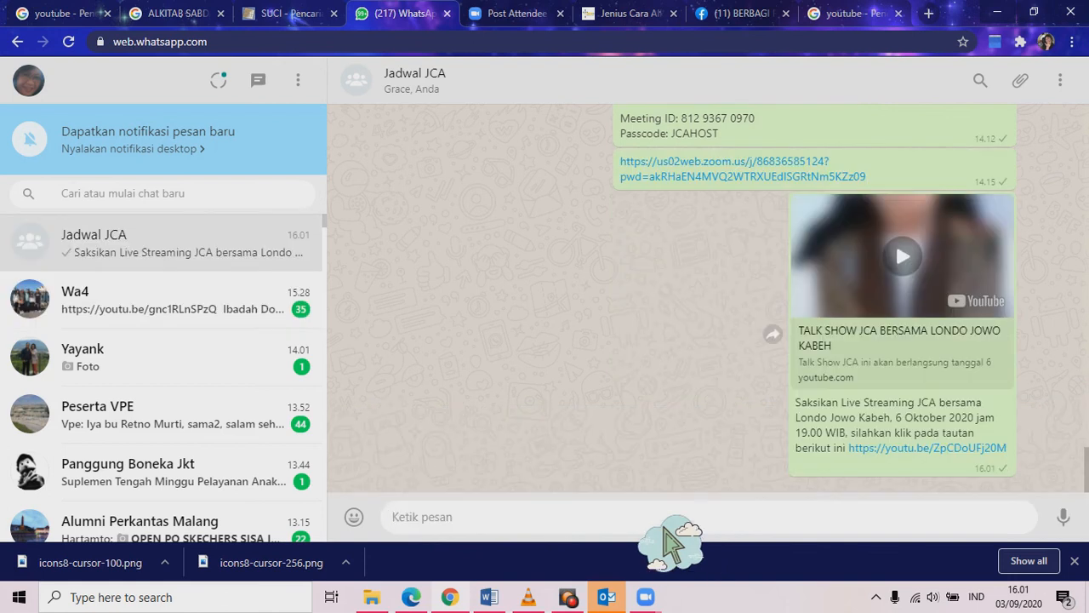
click(946, 288)
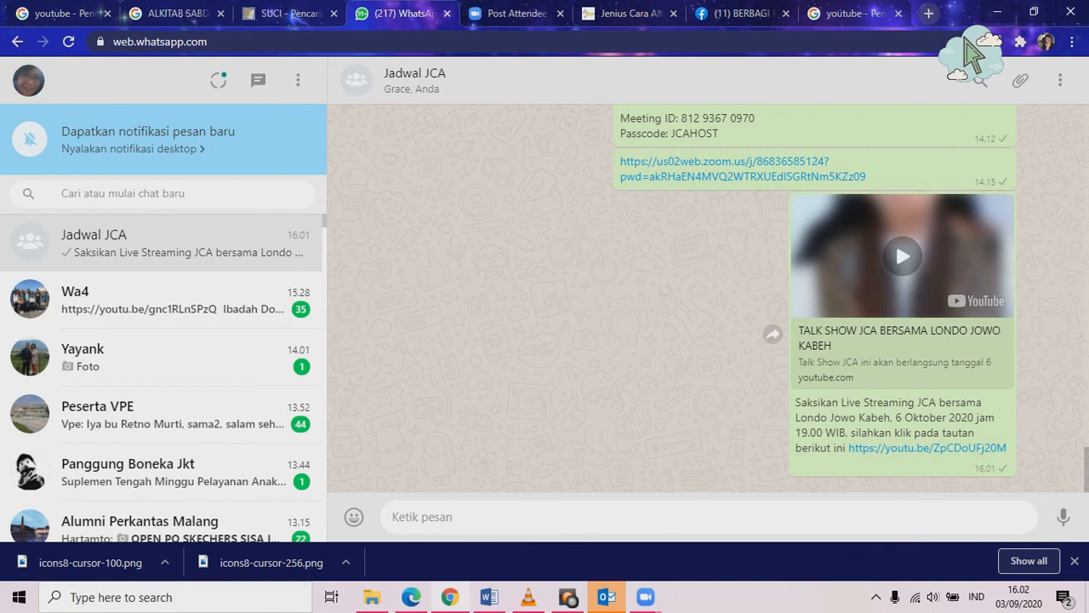
In a new tab, reopen the TALK SHOW JCA stream's page from YouTube Studio's Live streaming list.
click(928, 14)
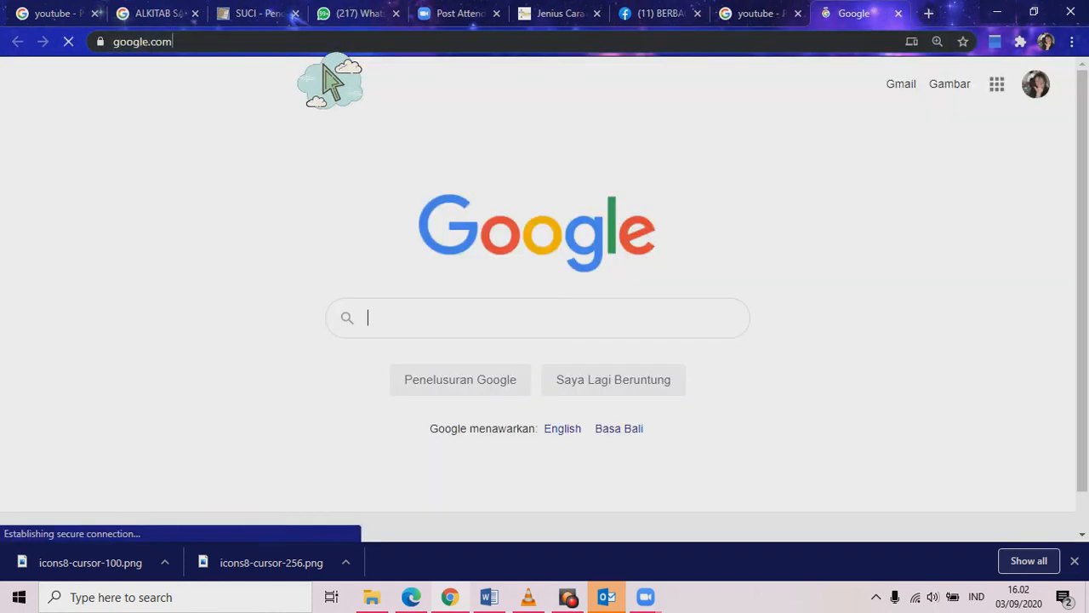
text(youtu)
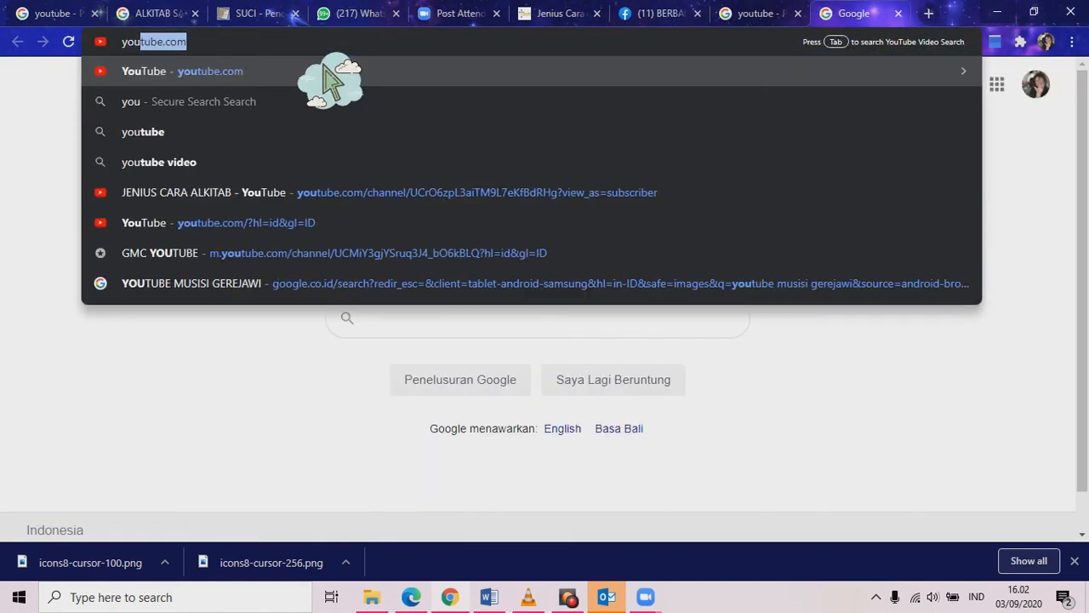
key(Return)
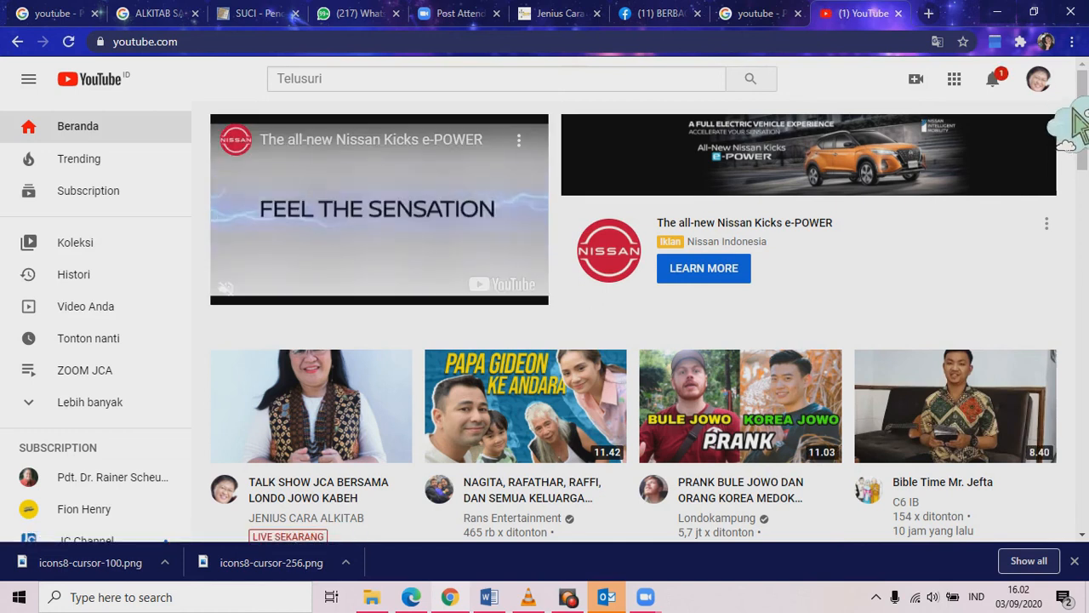
click(1038, 78)
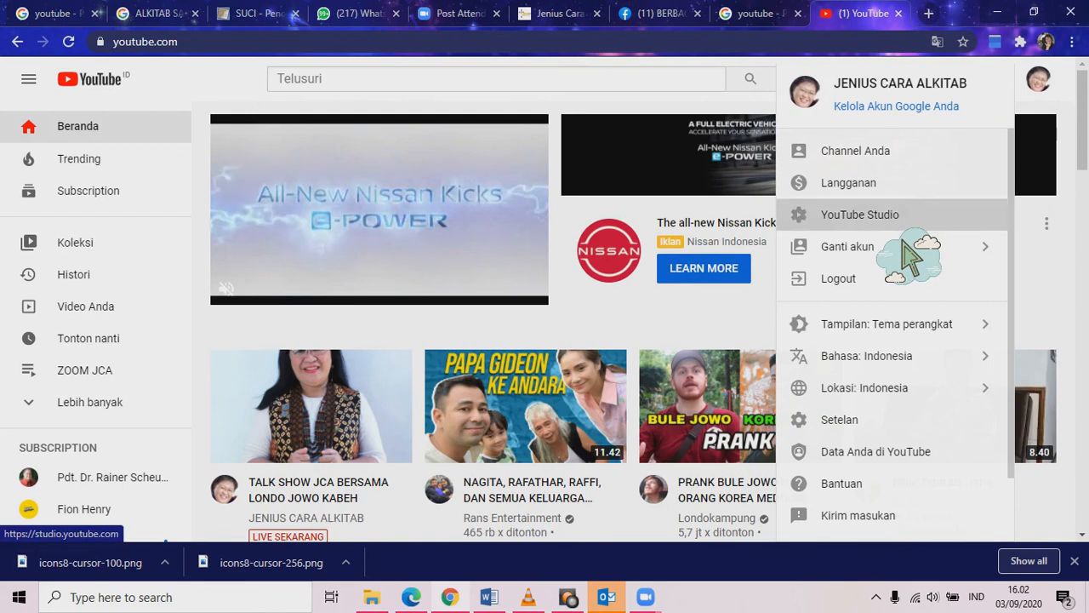
click(903, 220)
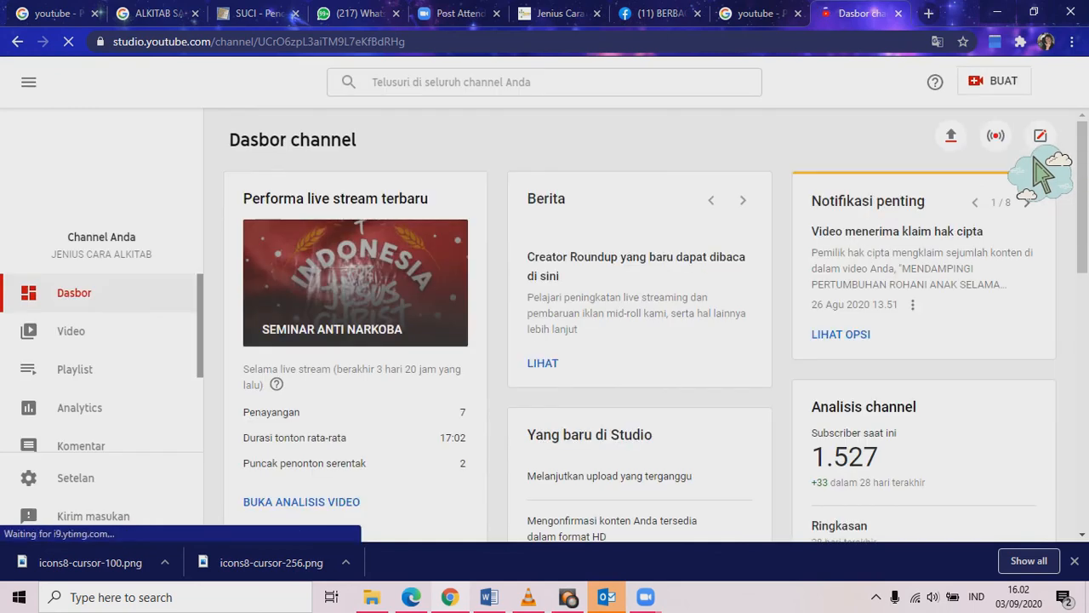
click(1035, 162)
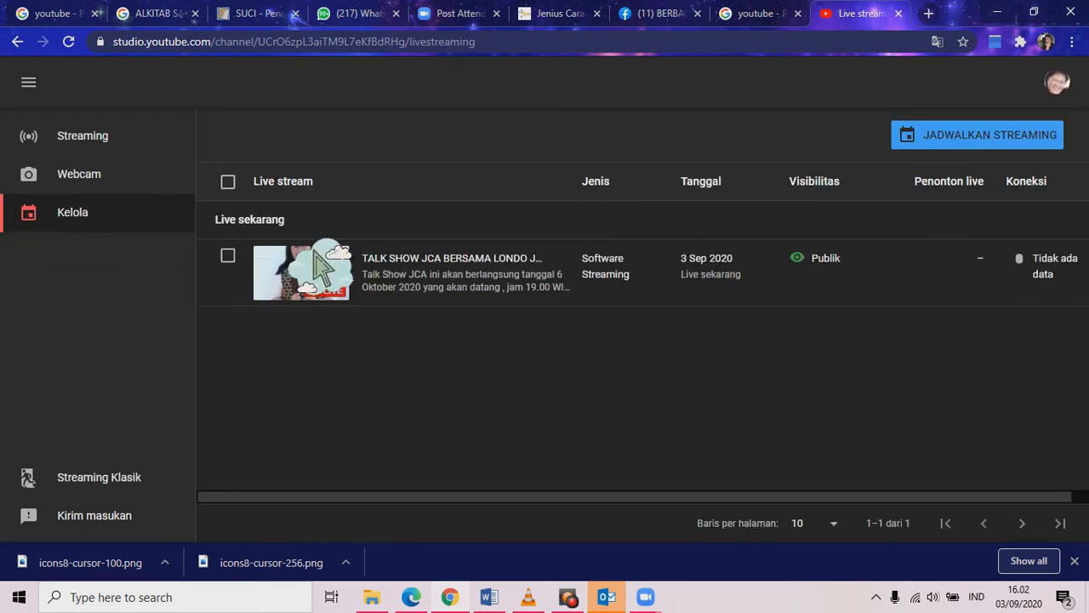
click(375, 294)
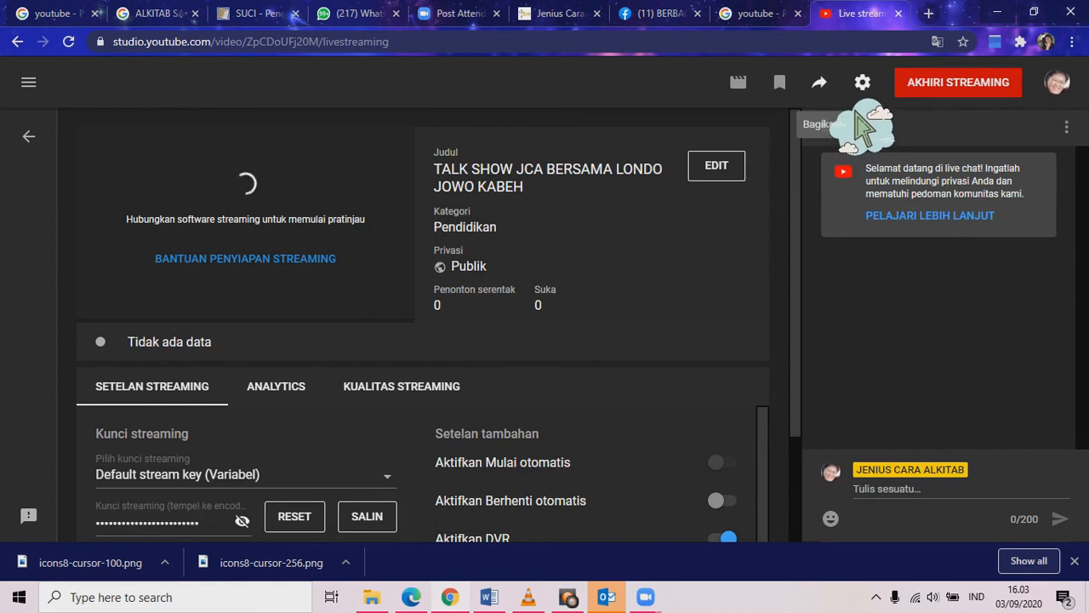
Copy the stream's youtu.be share link, go back to the live list, and close the edit form.
click(833, 94)
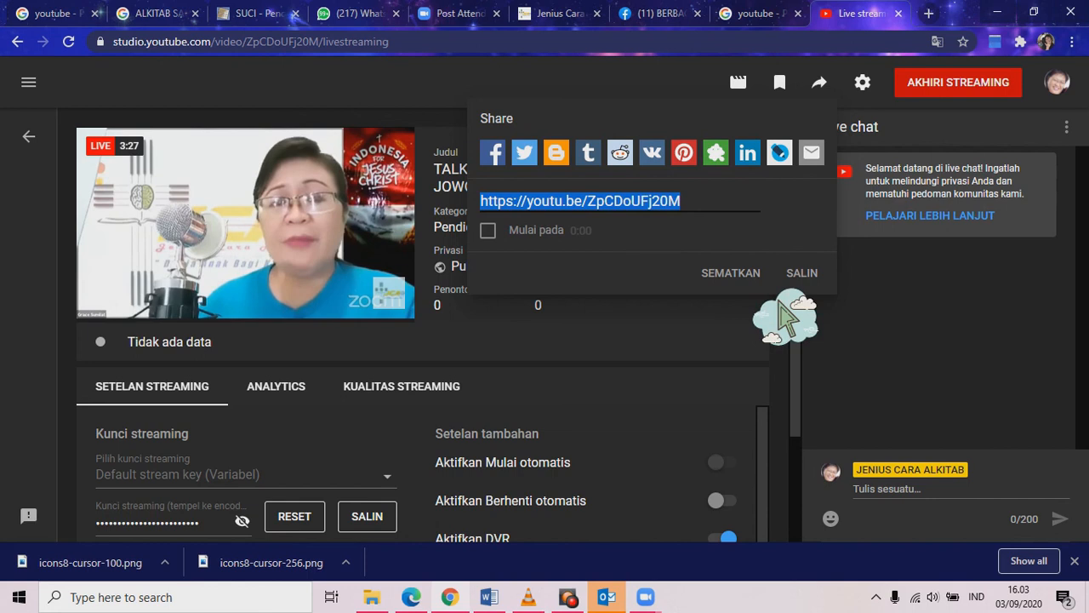
click(802, 274)
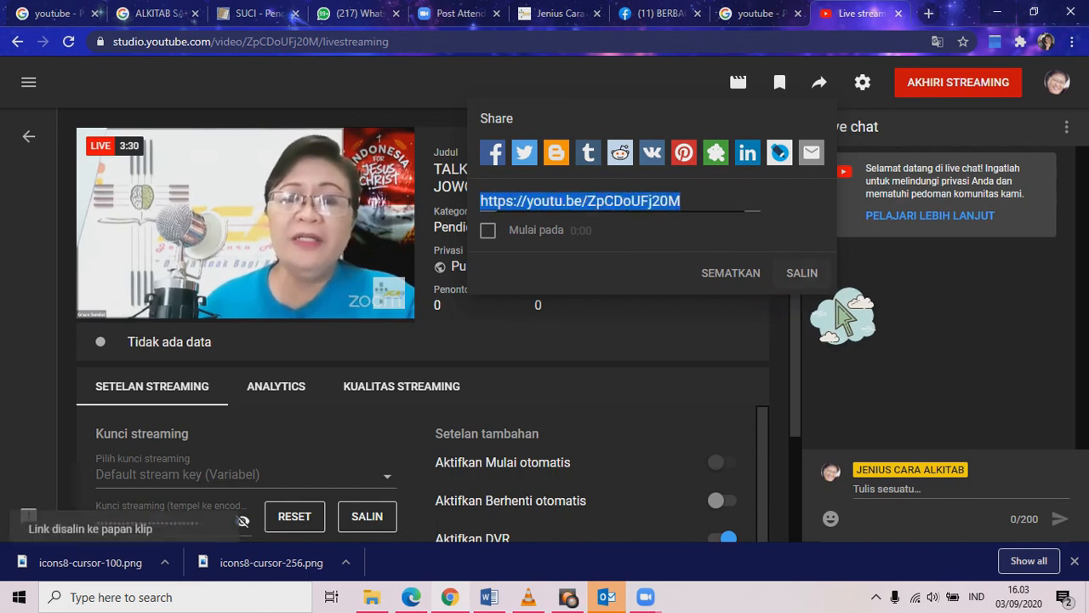
click(802, 361)
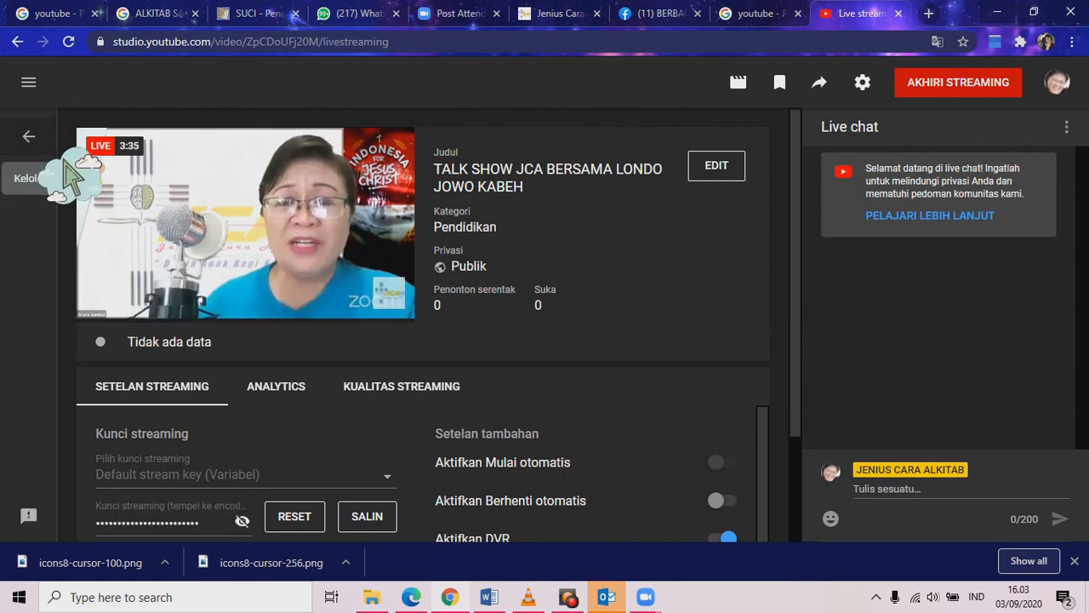
click(61, 170)
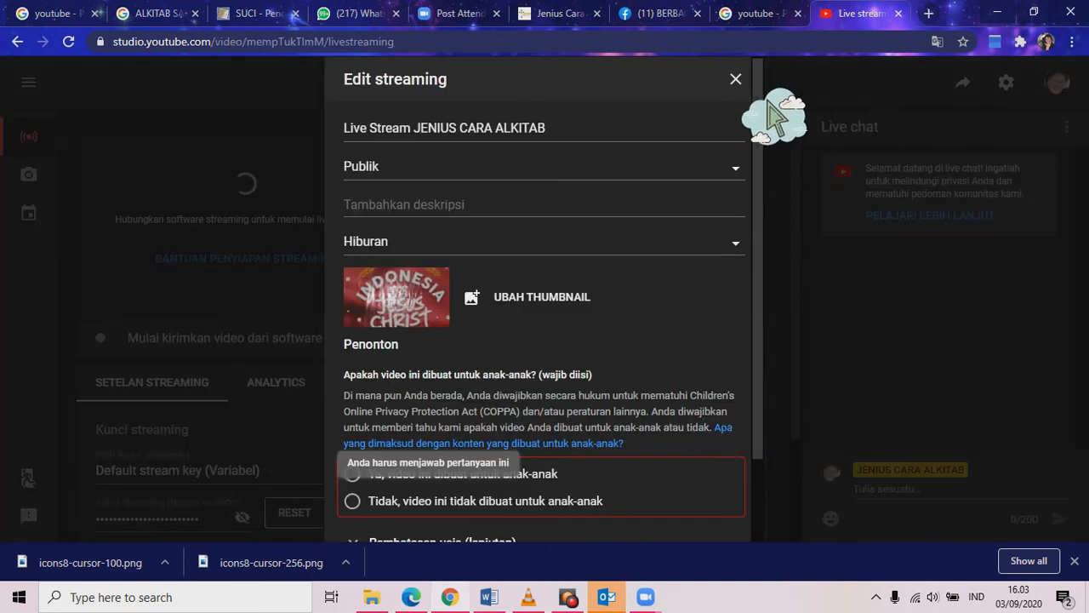
click(736, 81)
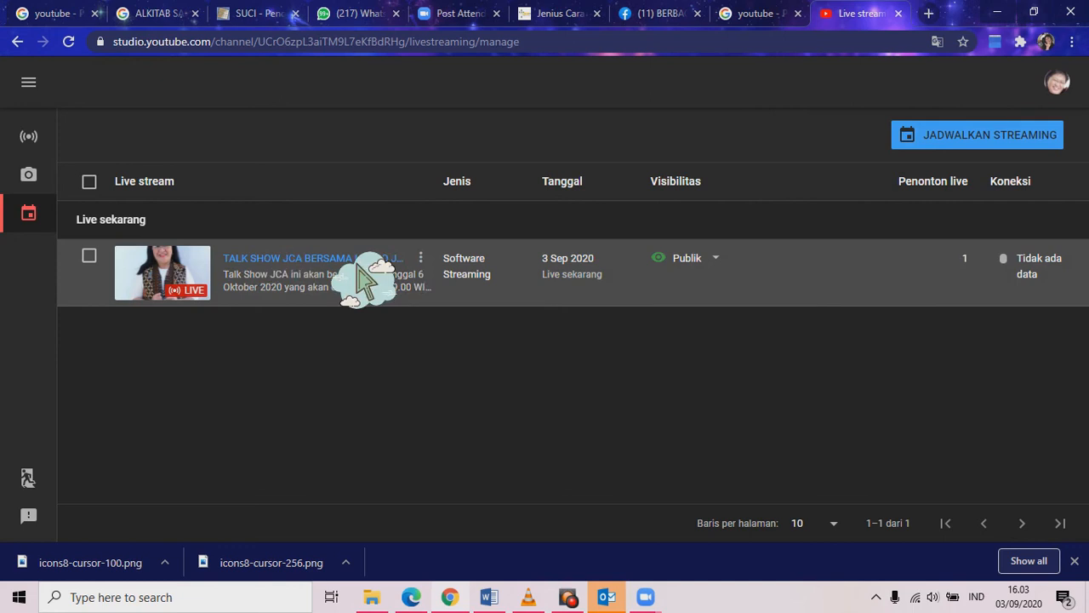
Select the TALK SHOW JCA live stream and delete it permanently via Hapus selamanya.
click(89, 255)
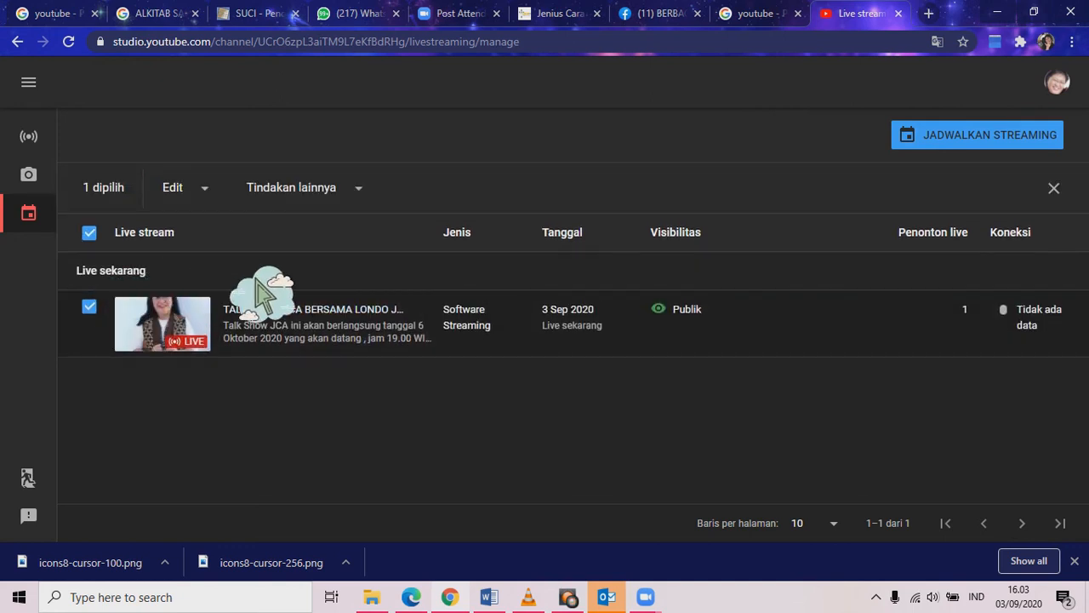
click(358, 187)
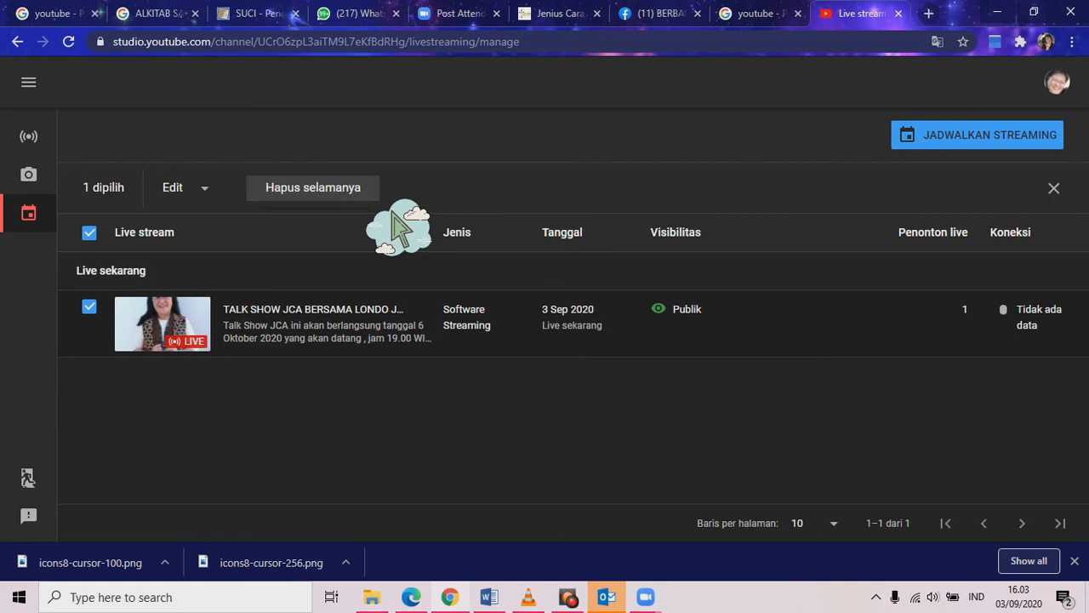
click(373, 194)
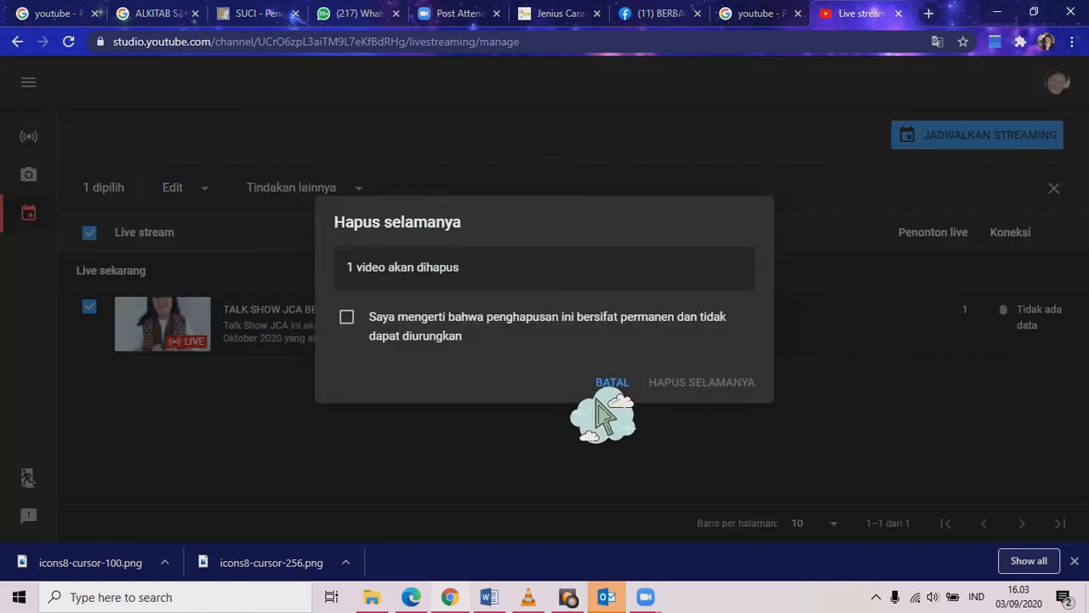
click(426, 340)
click(719, 384)
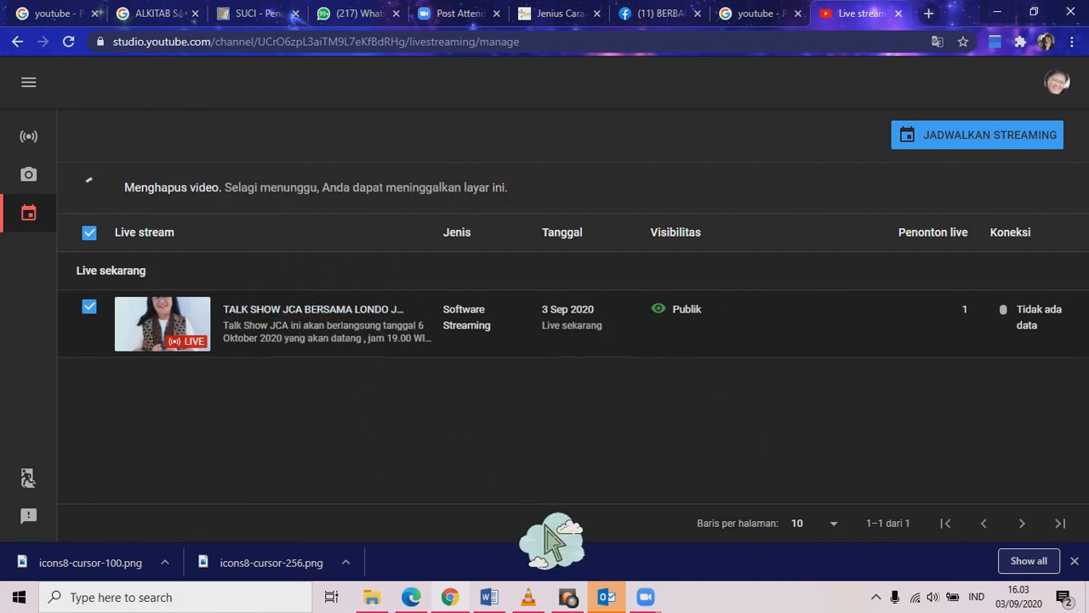
Stop the RecordPad recording at 0:20:20 and open VLC's playback menu on its capture window.
mouse_move(568, 597)
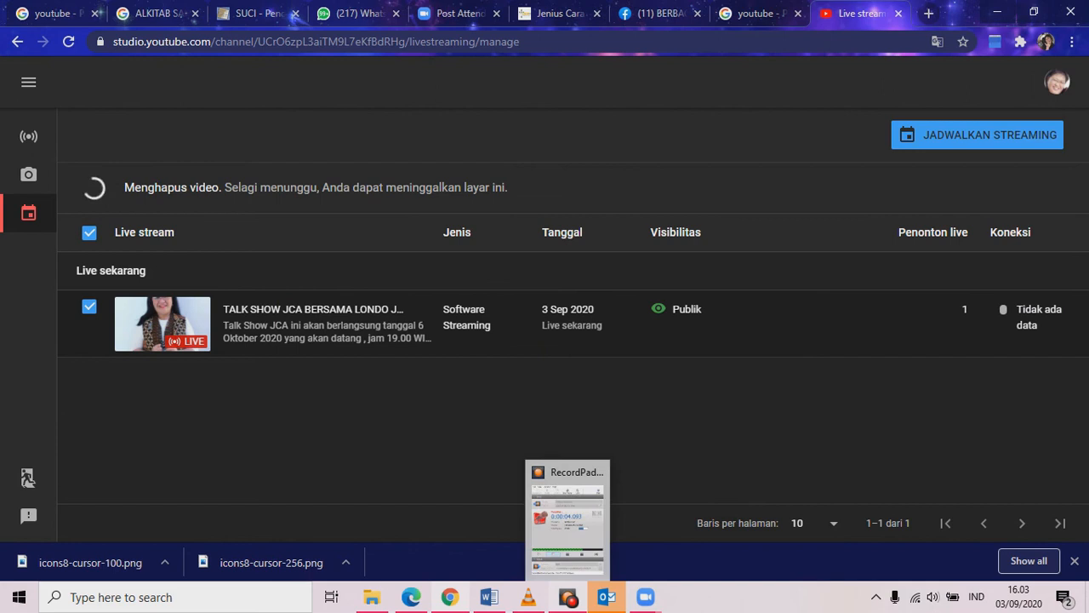
click(563, 485)
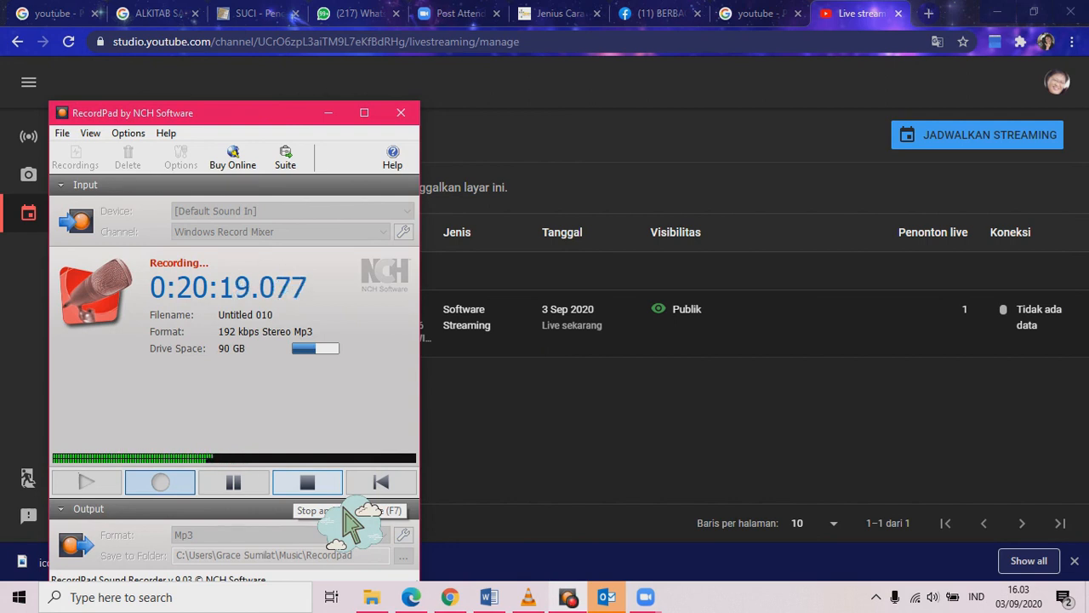
click(316, 488)
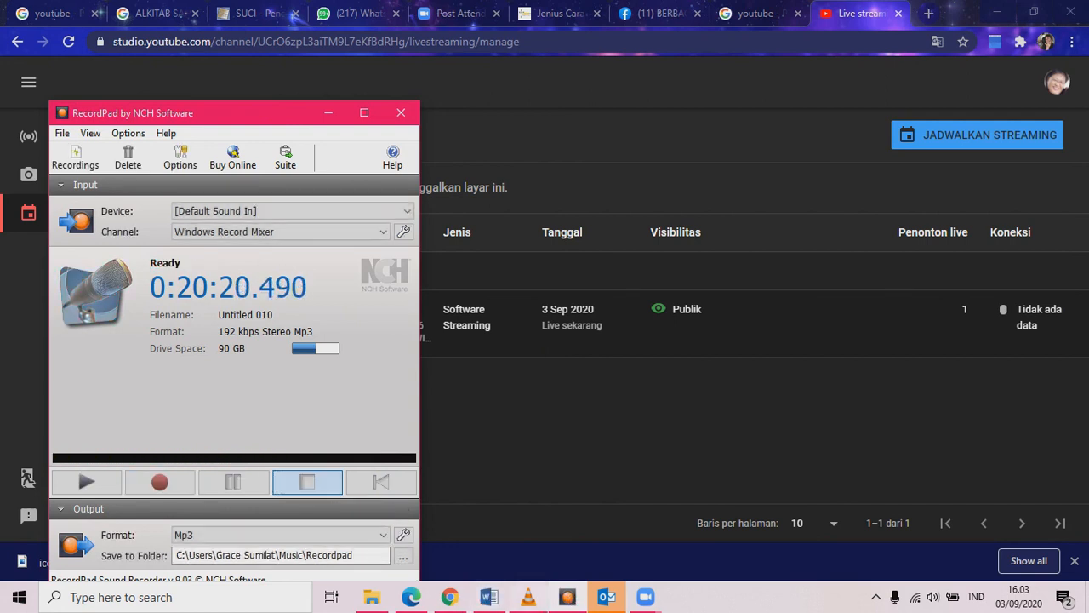
click(528, 597)
right_click(810, 273)
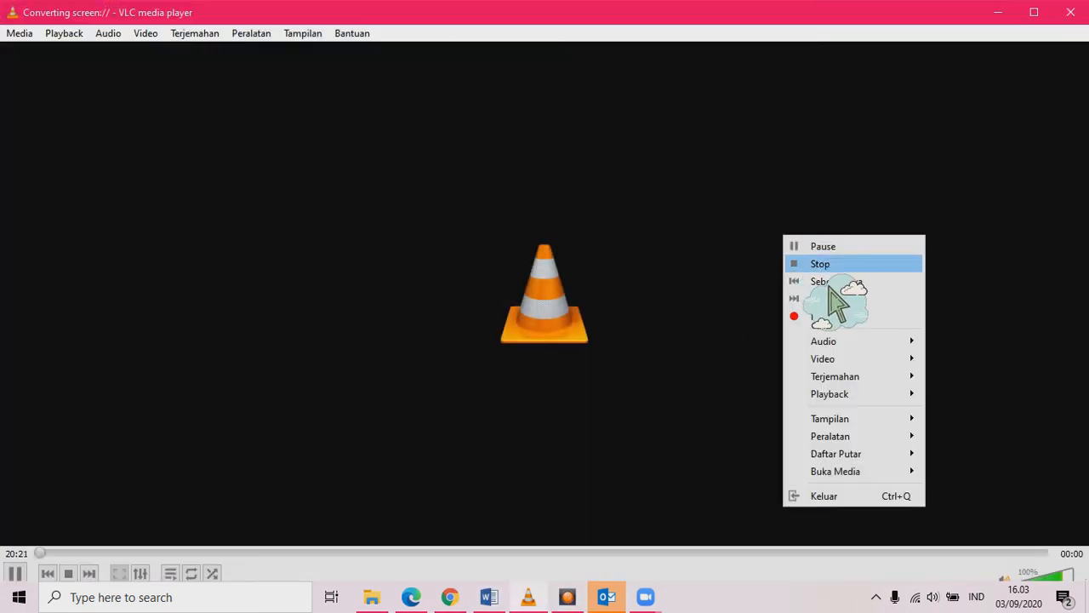